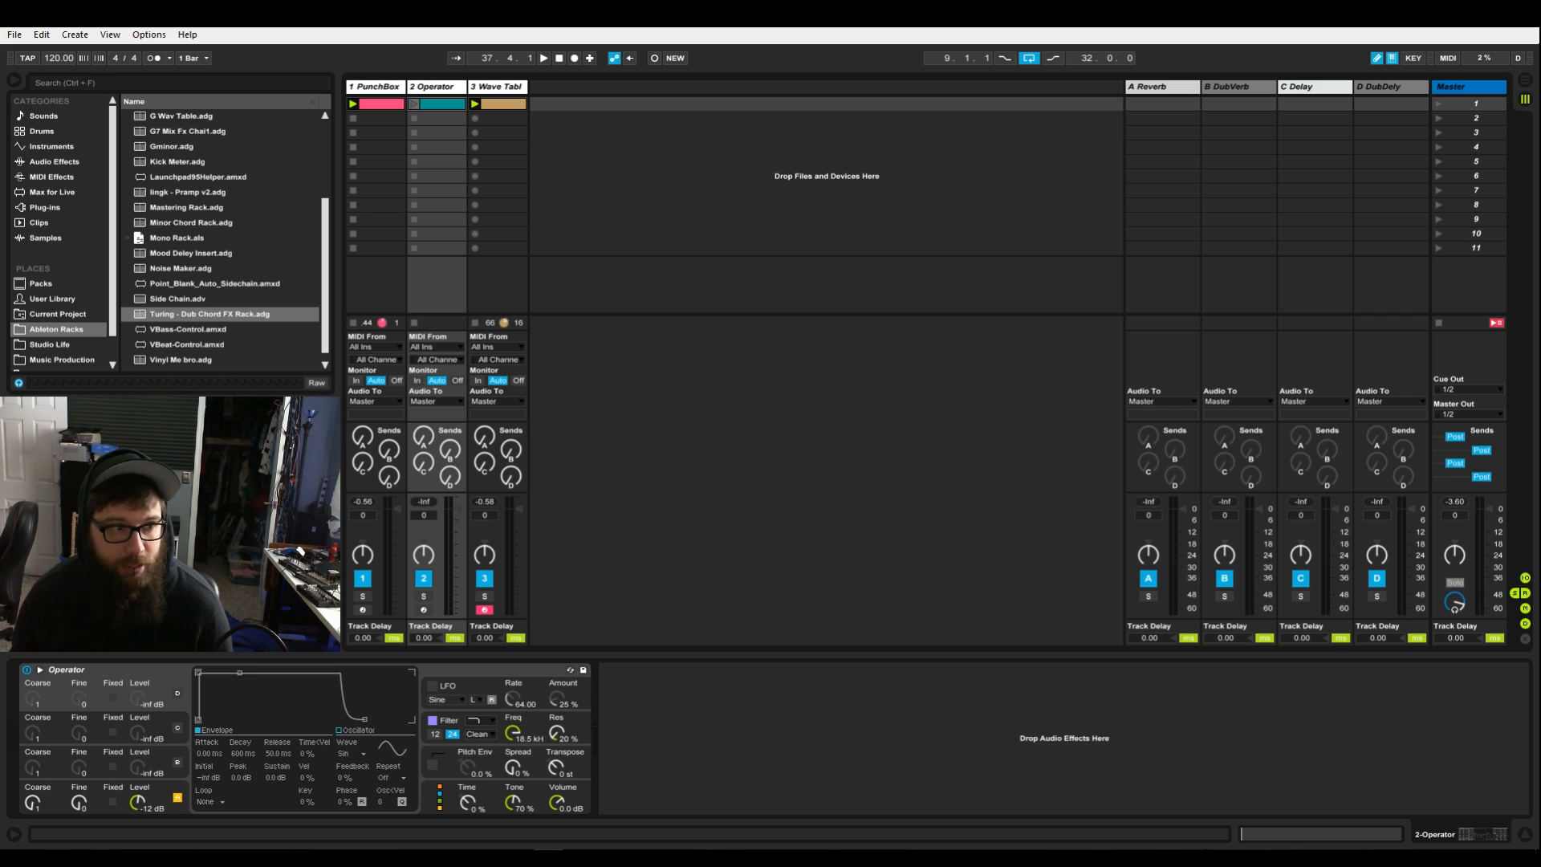
- Stop playback and locate the Operator instrument in the browser's Instruments category
{"action": "key", "text": "space"}
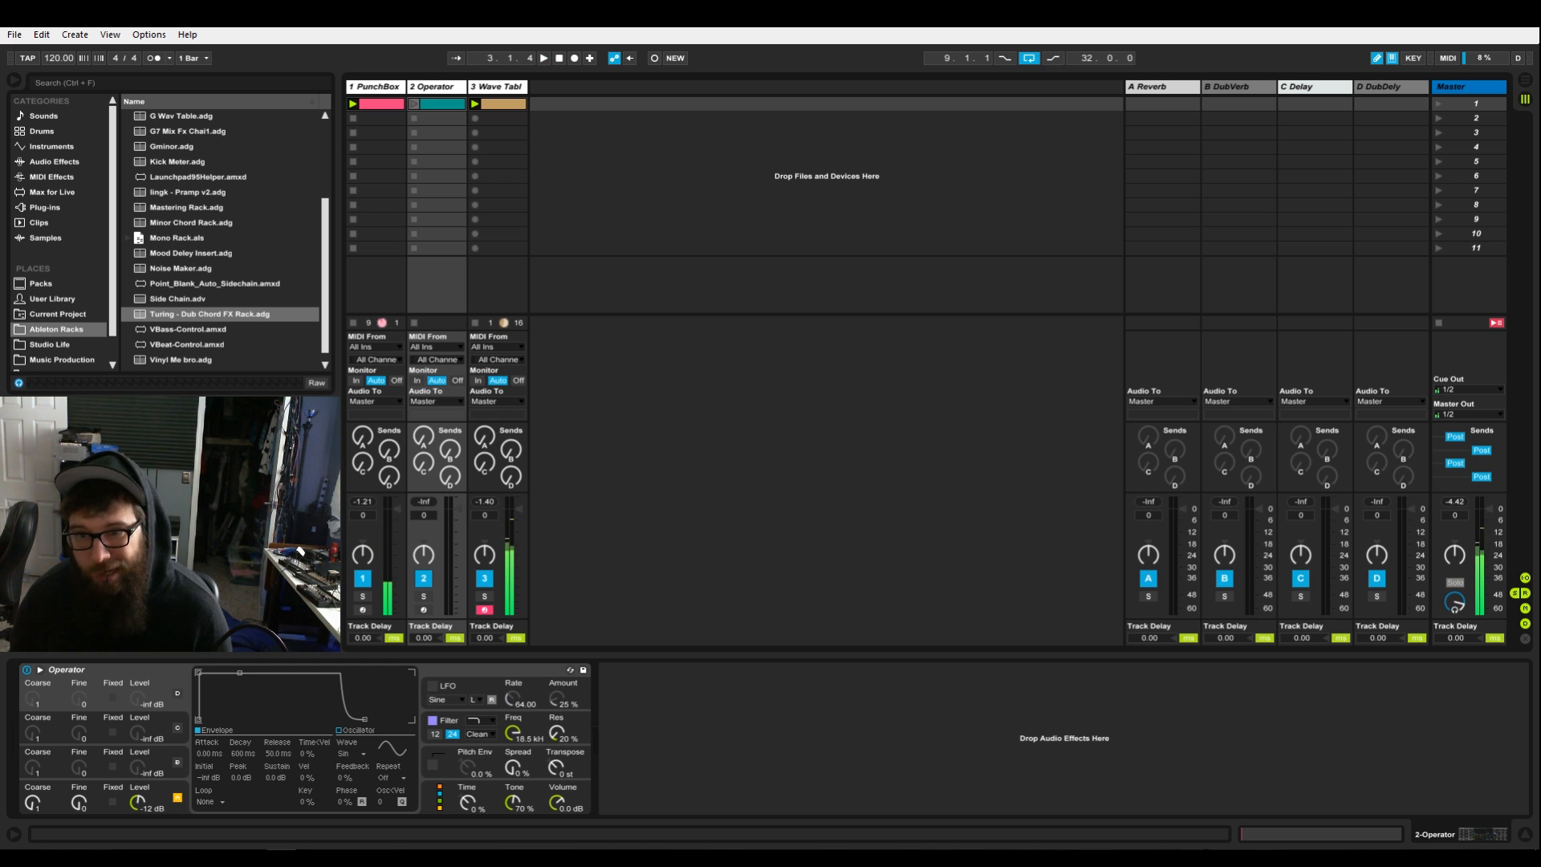
{"action": "left_click", "coordinate": [51, 147]}
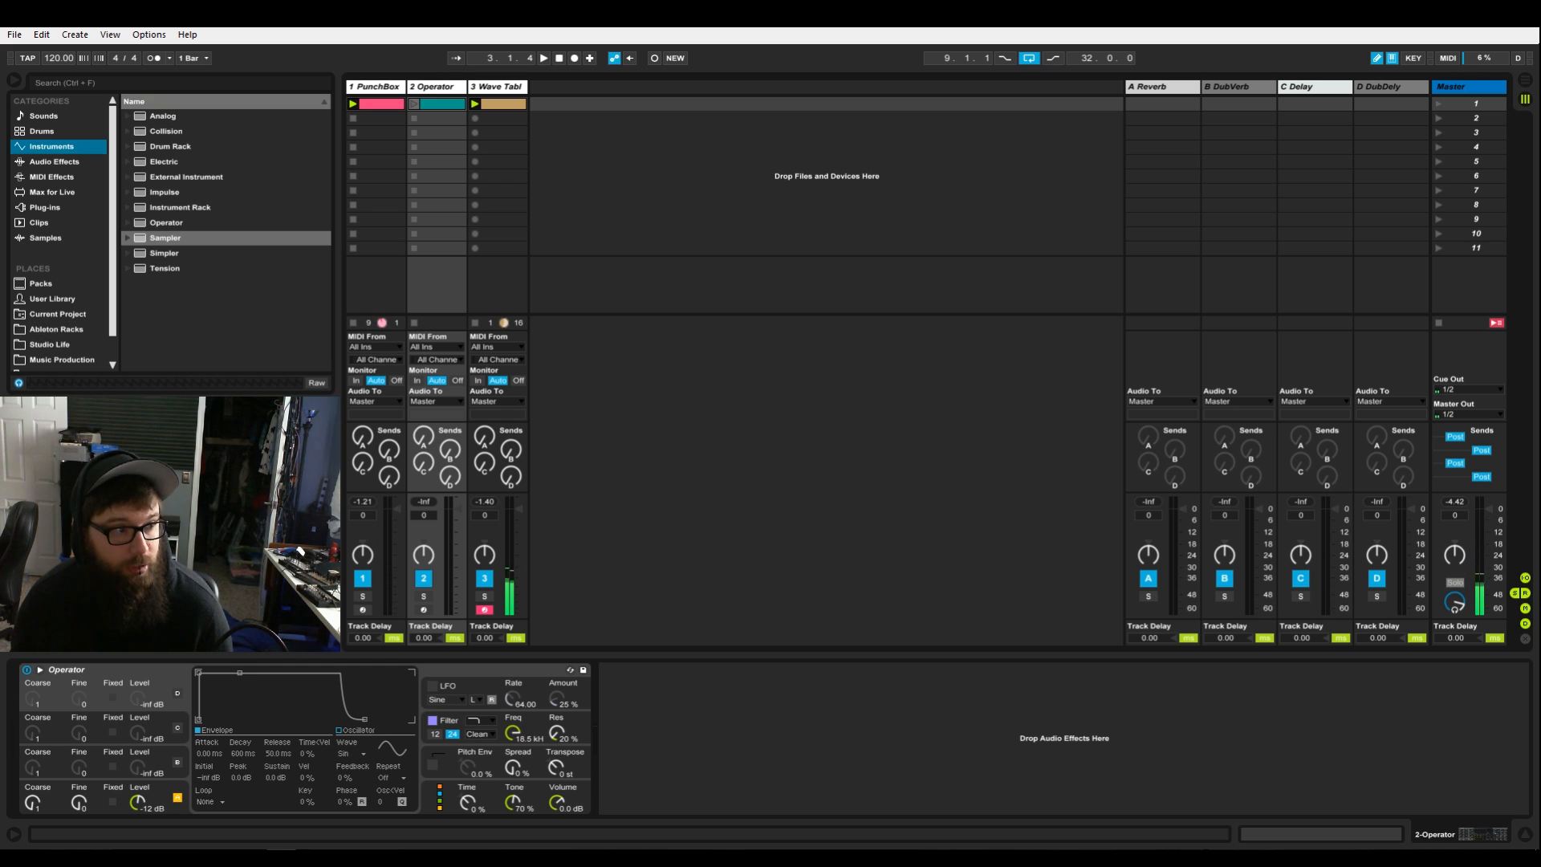
{"action": "left_click", "coordinate": [165, 237]}
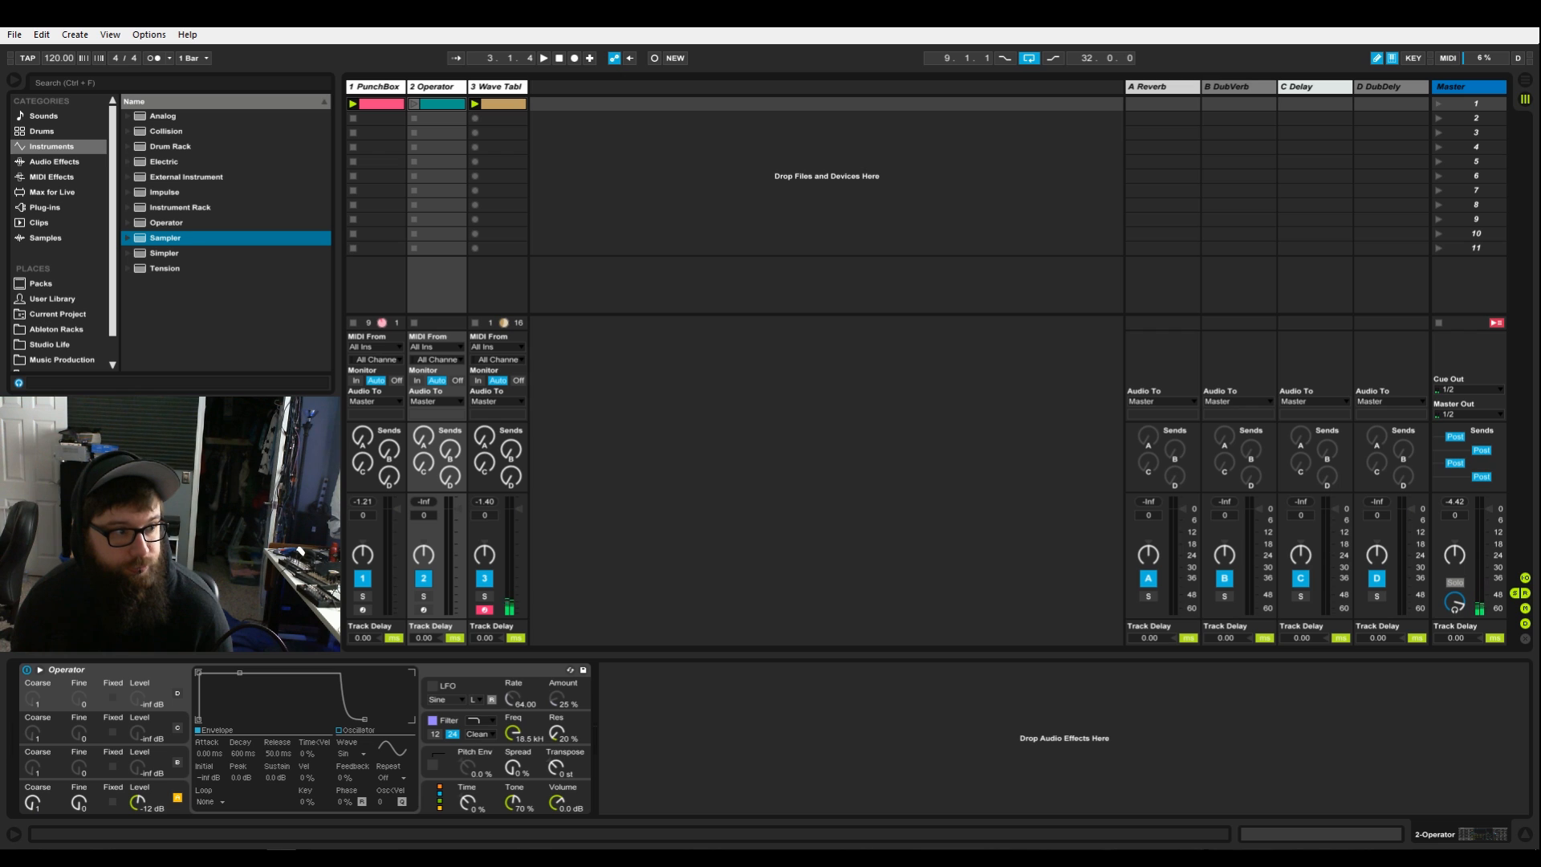
{"action": "left_click", "coordinate": [166, 223]}
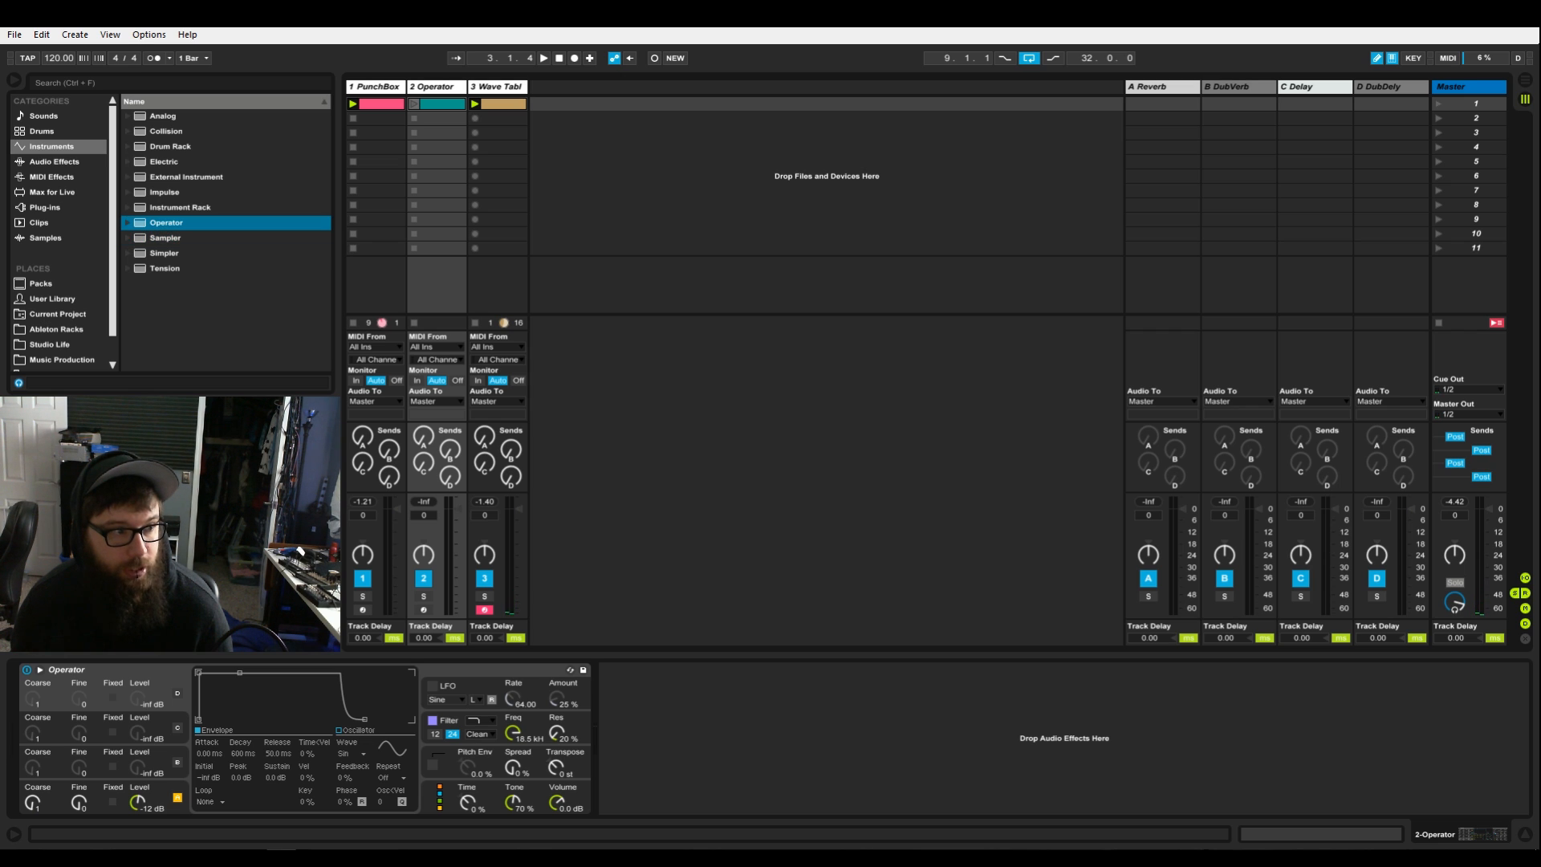
- Arm the Operator track for recording and set oscillator A's Coarse tuning to 0.5
{"action": "left_click", "coordinate": [433, 87]}
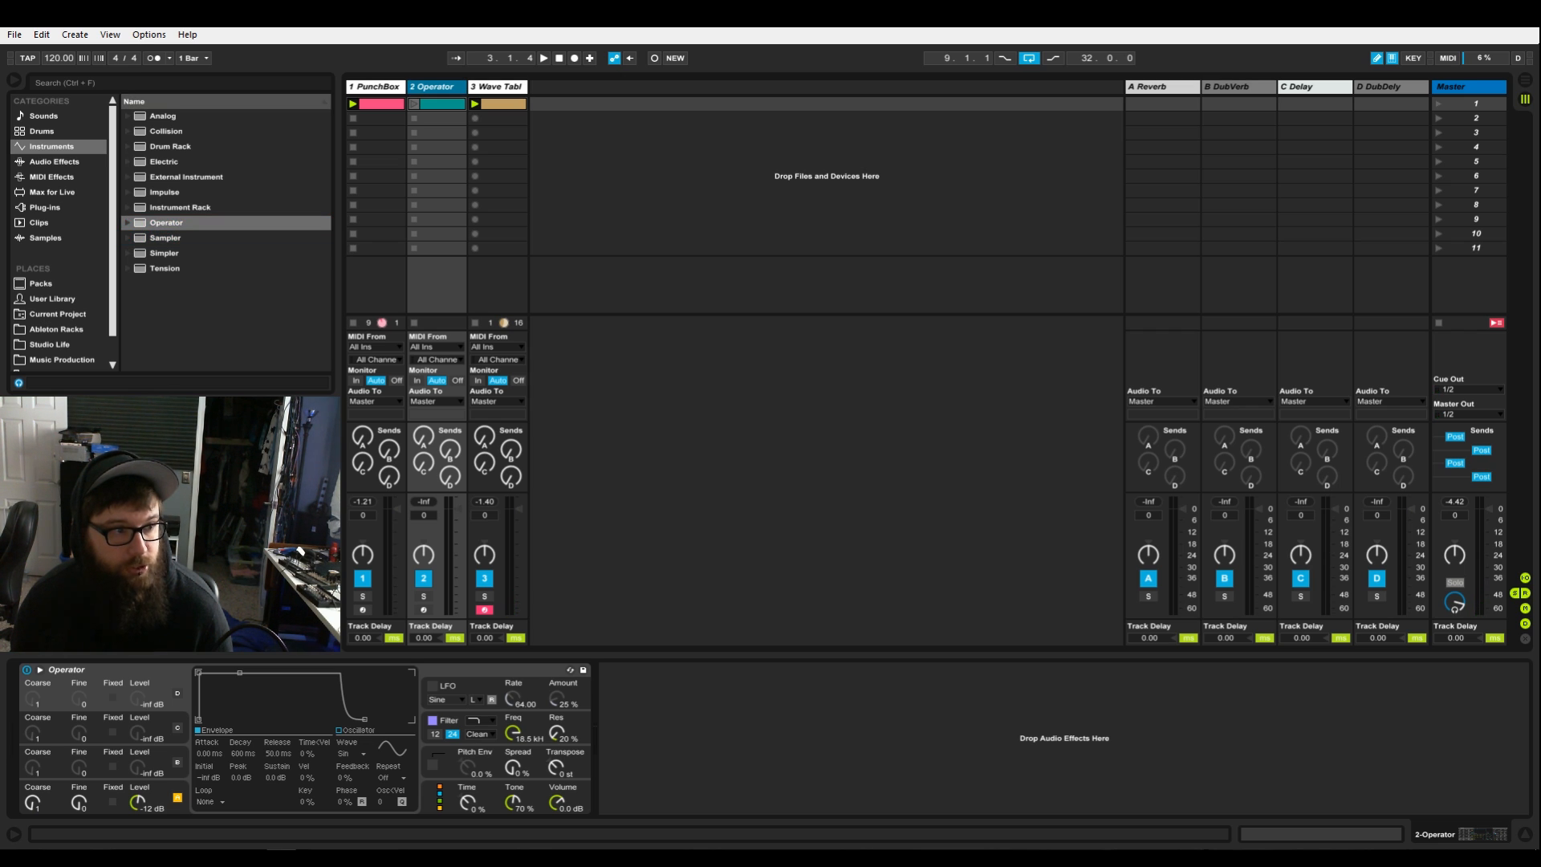
{"action": "left_click", "coordinate": [424, 610]}
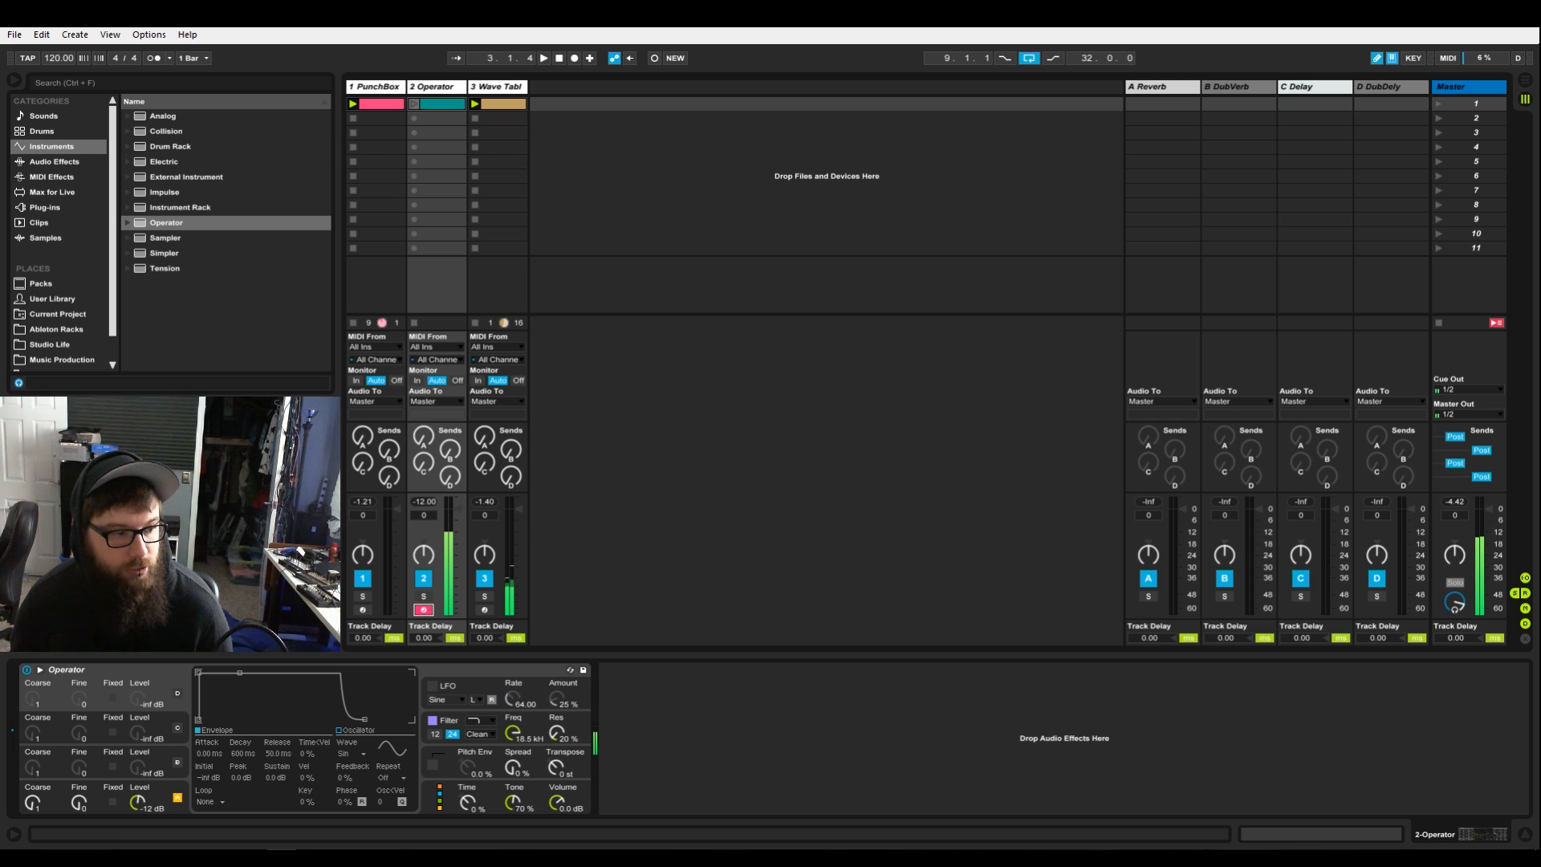
{"action": "left_click_drag", "start_coordinate": [32, 801], "coordinate": [32, 809]}
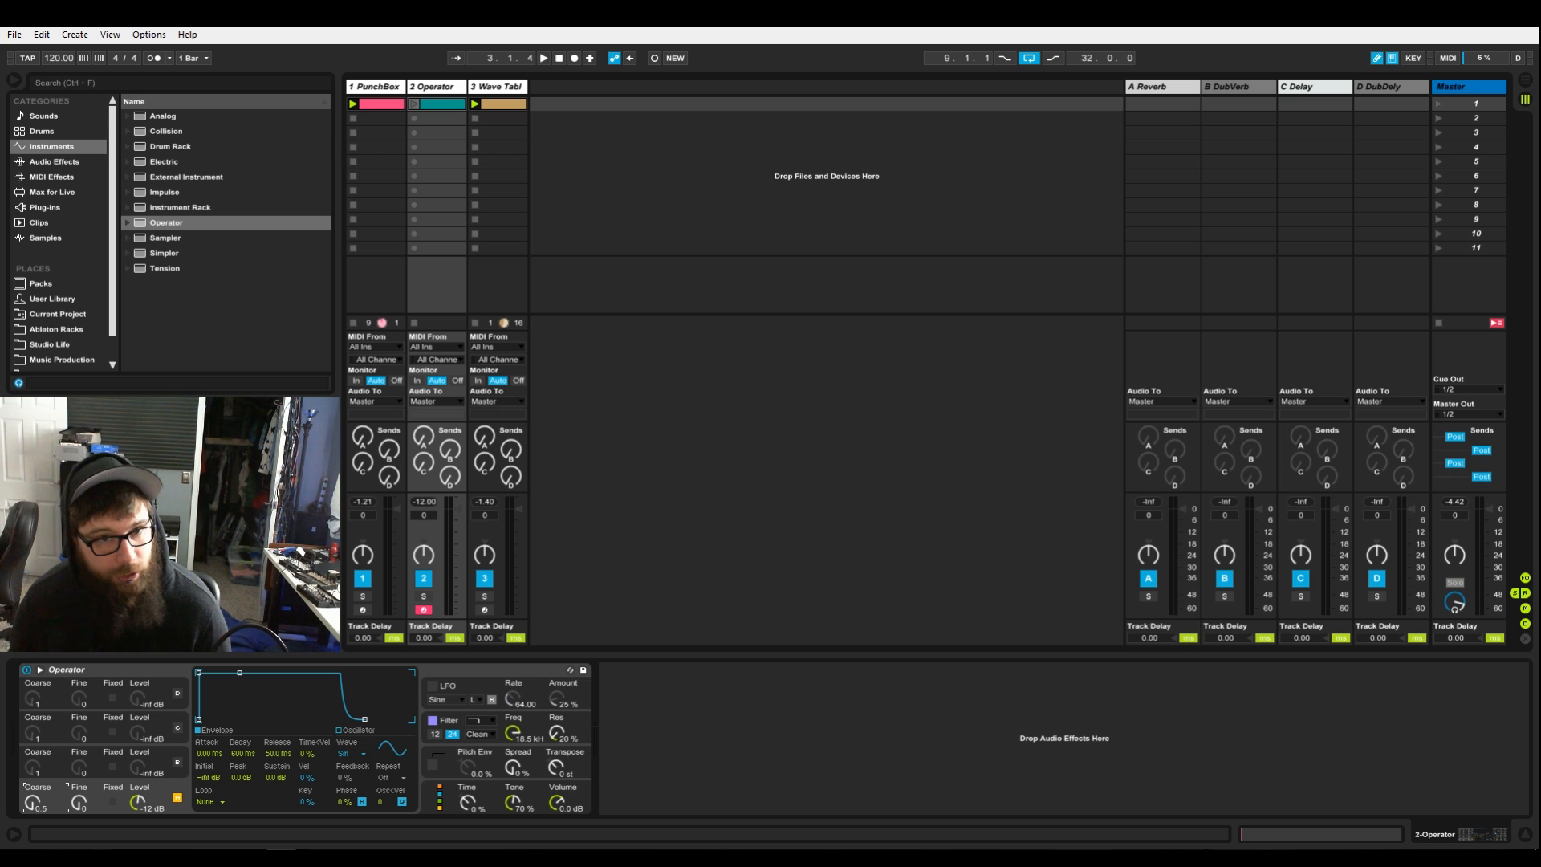
- Open the Operator track's first clip in an enlarged note editor and launch scene 1
{"action": "double_click", "coordinate": [443, 103]}
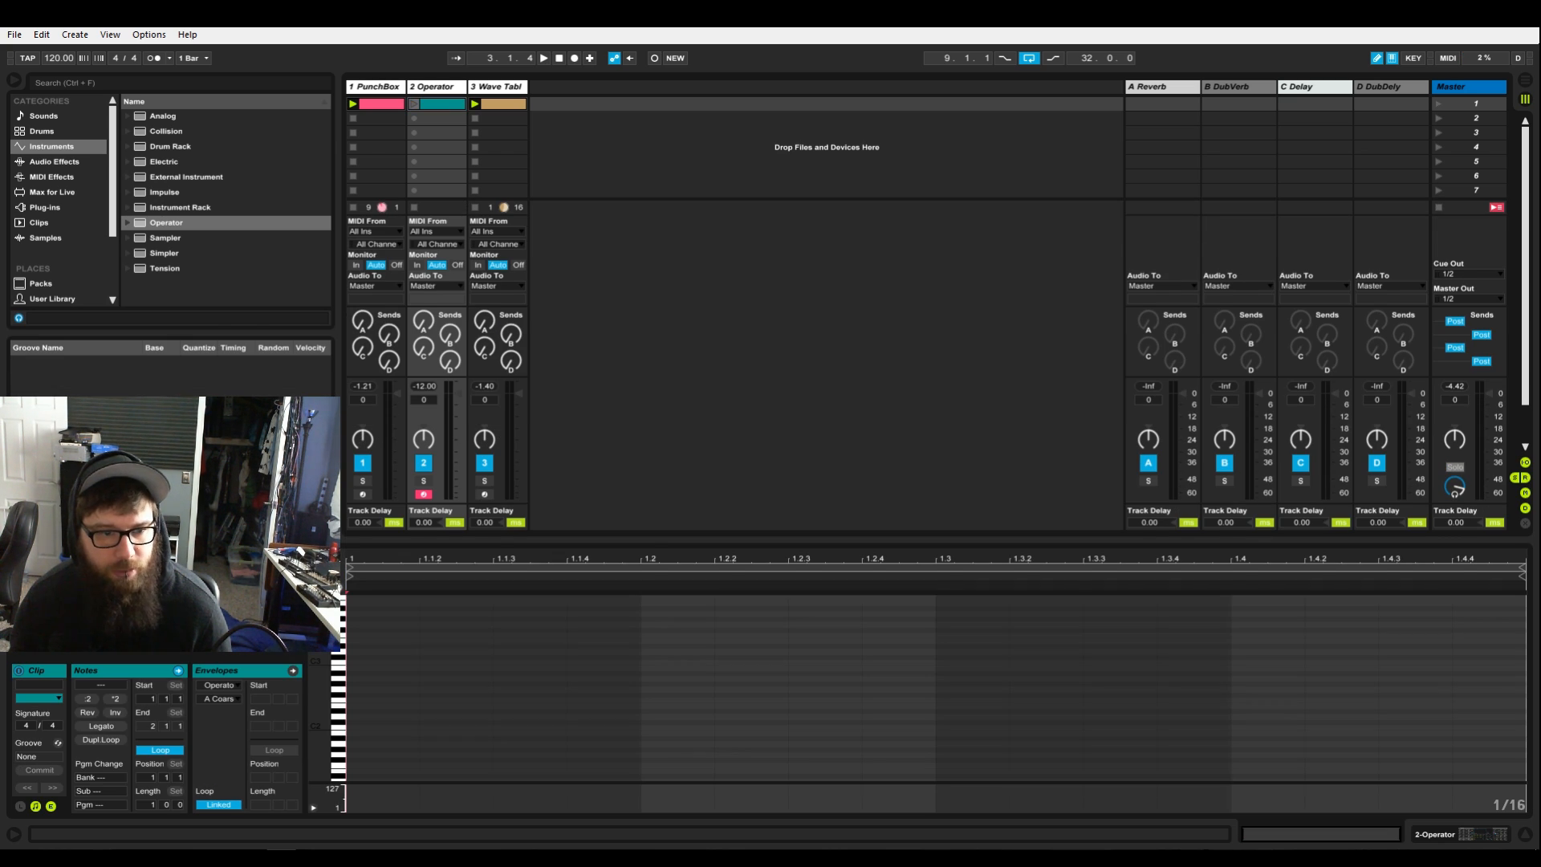
{"action": "left_click_drag", "start_coordinate": [690, 541], "coordinate": [691, 468]}
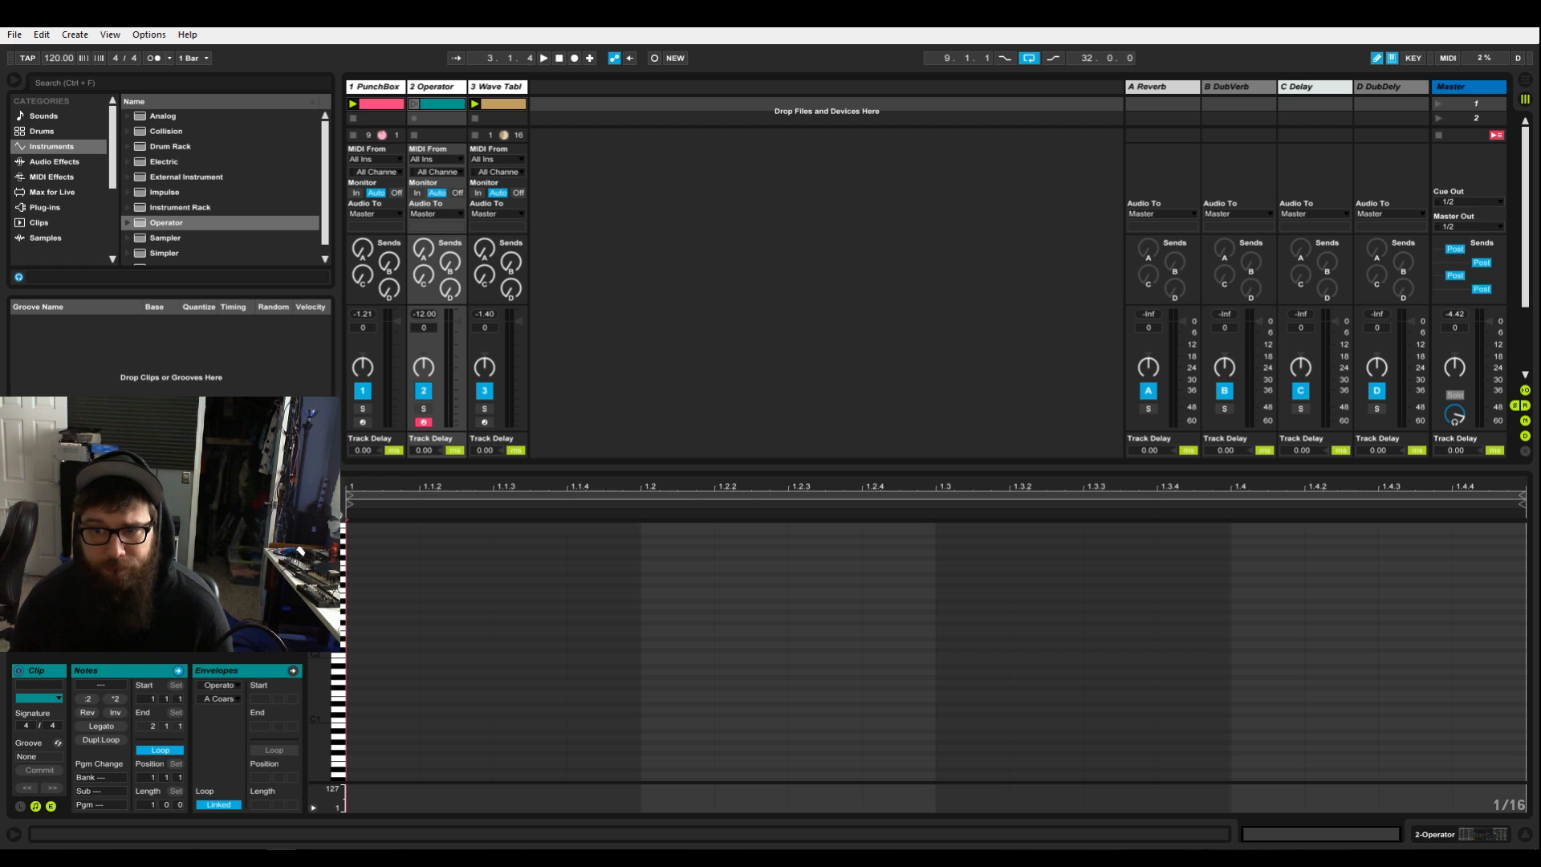
{"action": "left_click", "coordinate": [1439, 103]}
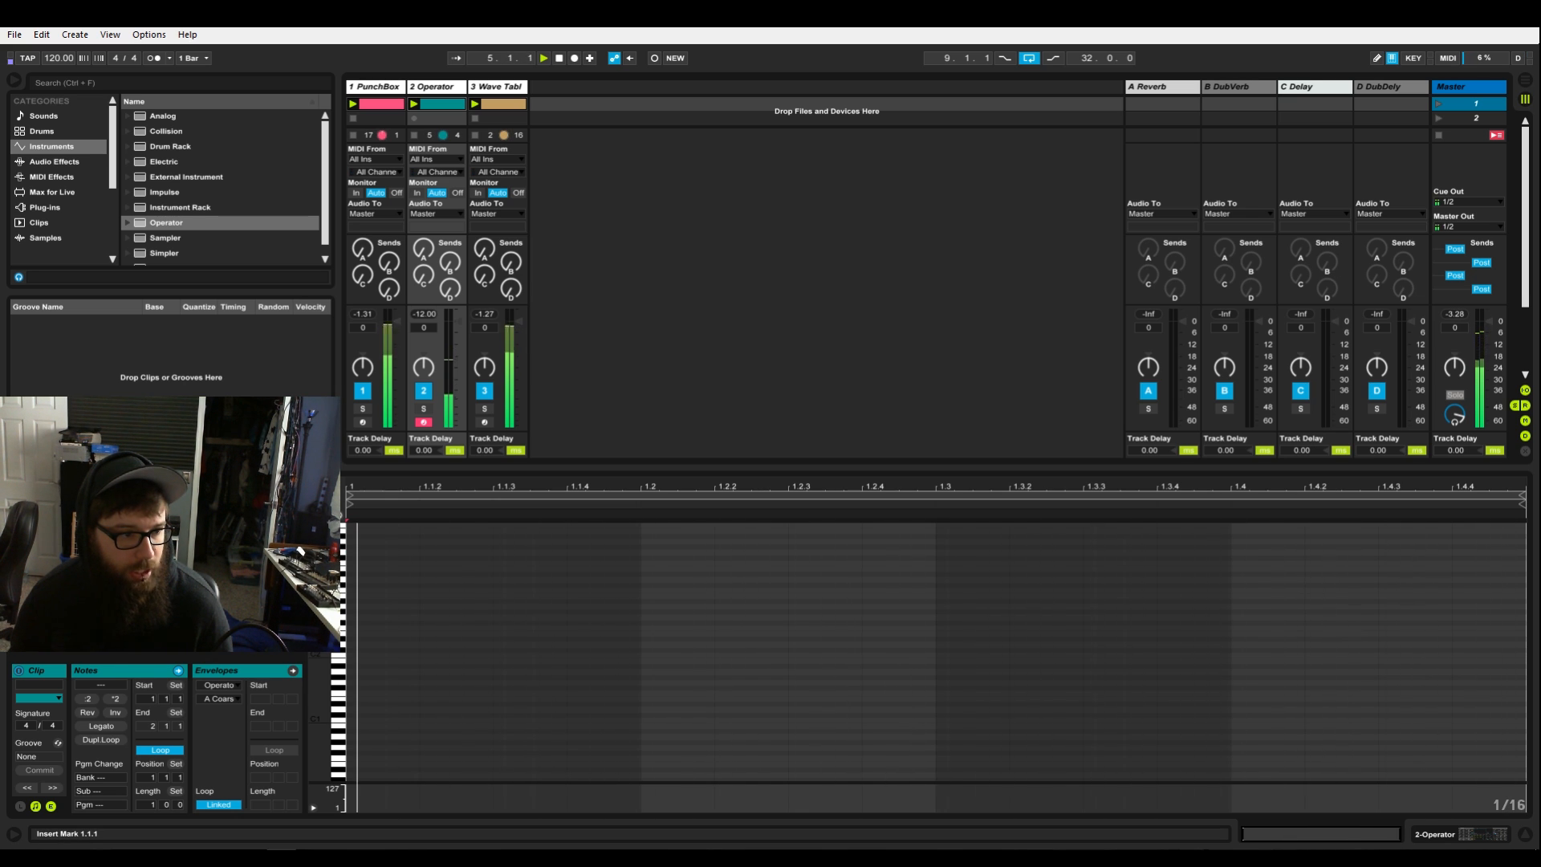
- Add a sixteenth note at 1.1.3 in the Operator clip and transpose it to G3
{"action": "double_click", "coordinate": [512, 574]}
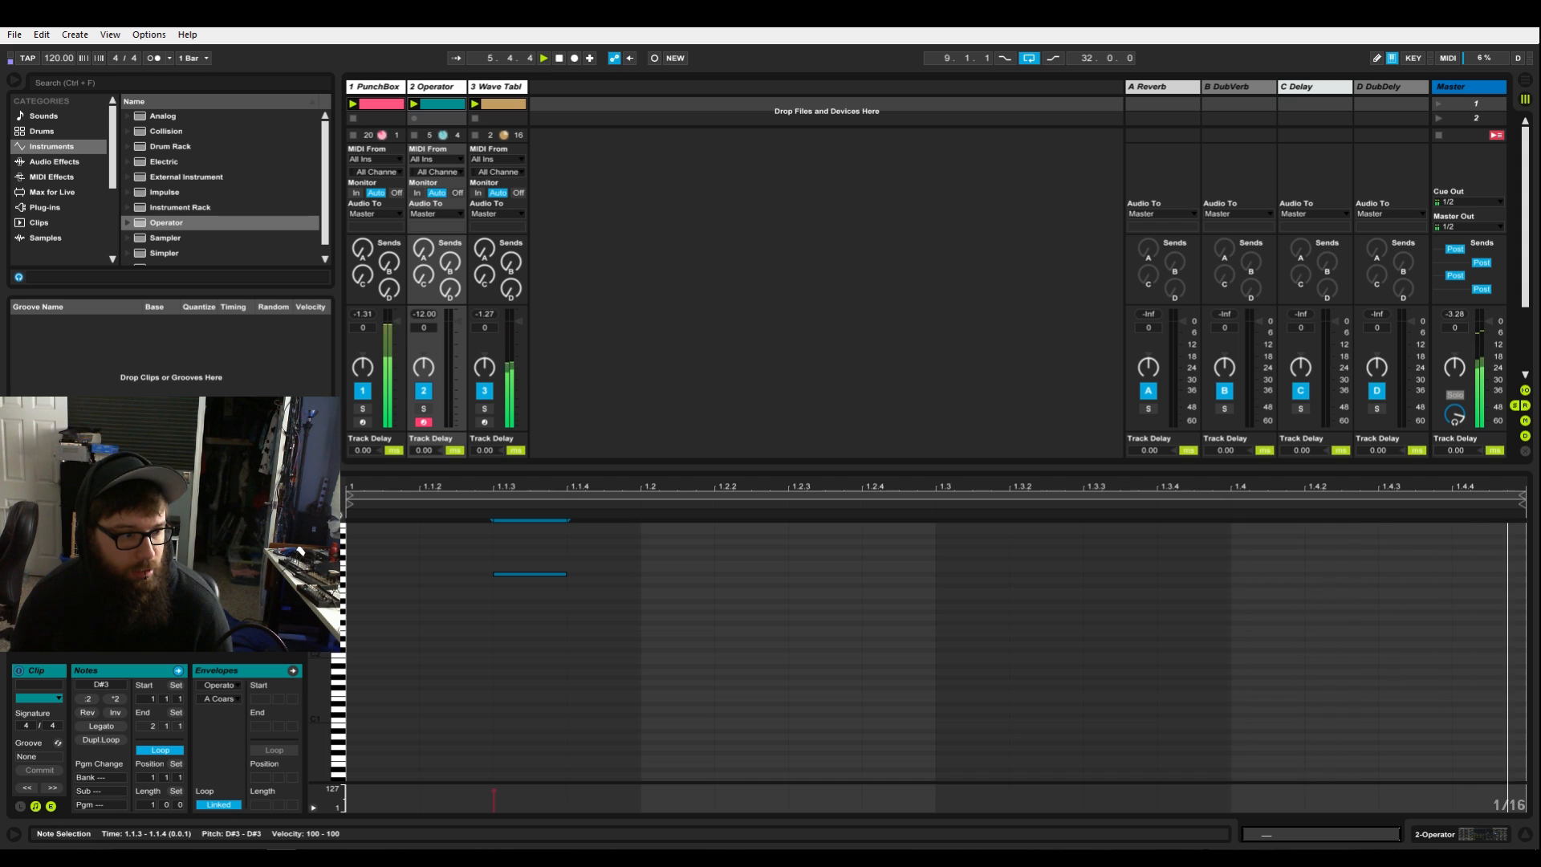
{"action": "key", "text": "Up"}
{"action": "key", "text": "Up"}
{"action": "key", "text": "Down"}
{"action": "key", "text": "Up"}
{"action": "key", "text": "Up"}
{"action": "key", "text": "Up"}
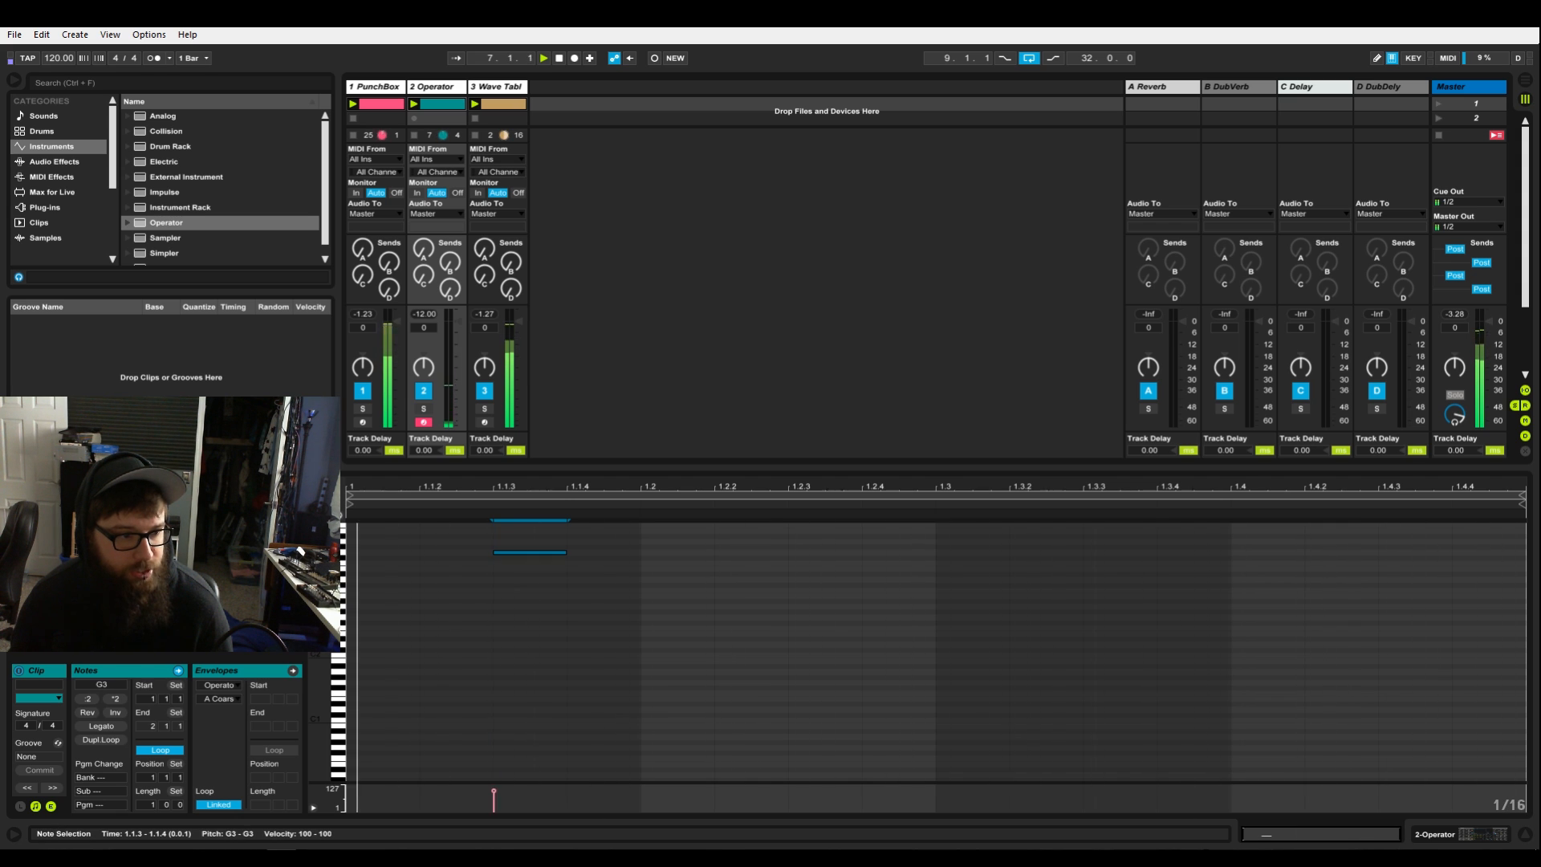
- Add the C Minor preset of the Scale MIDI effect before Operator and set its Base to G
{"action": "key", "text": "shift+Tab"}
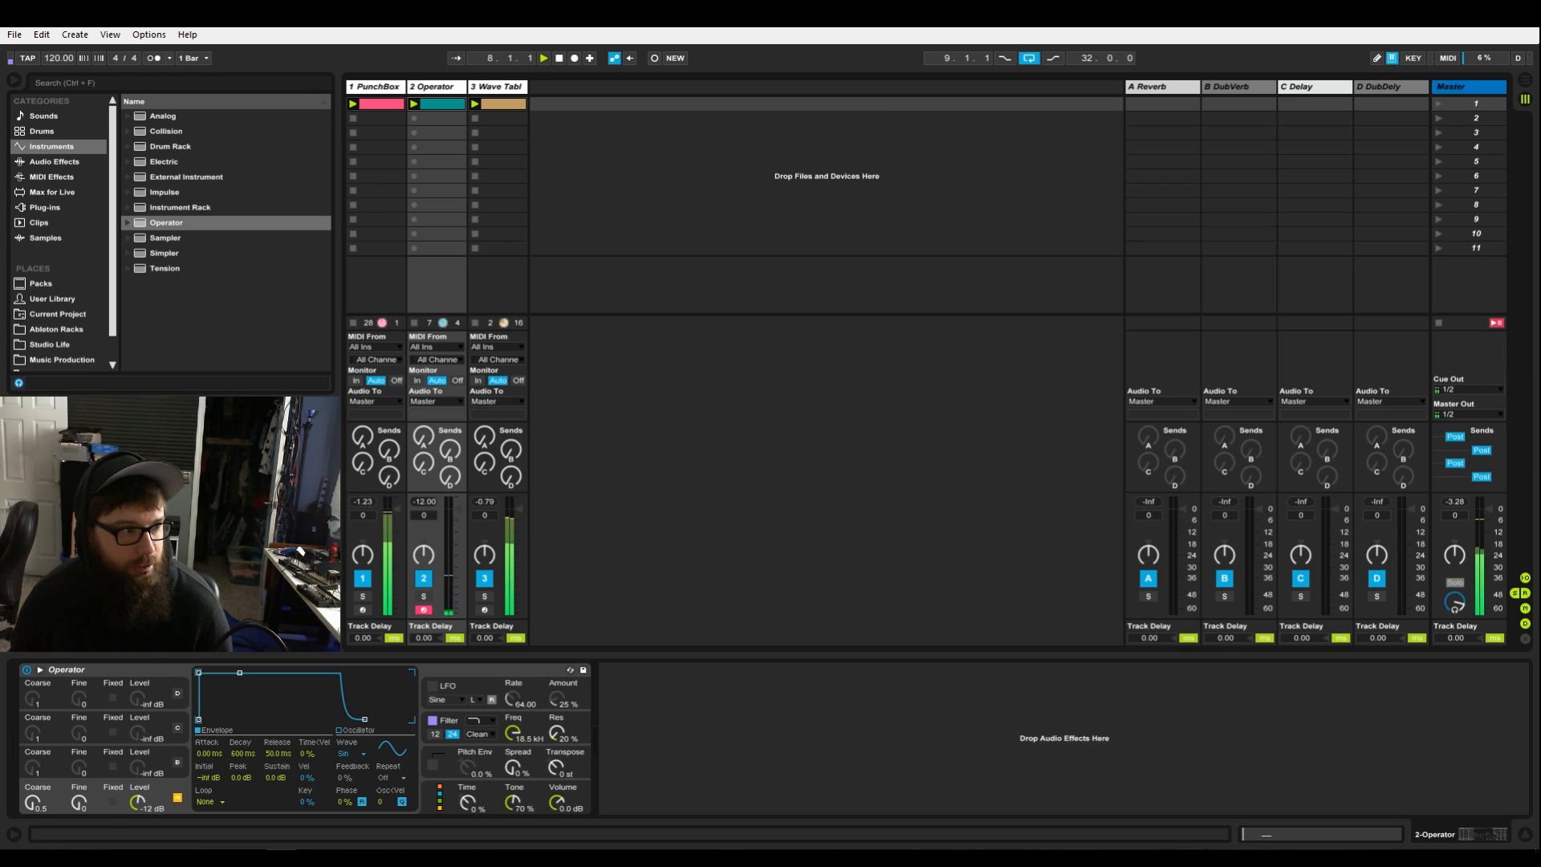
{"action": "left_click", "coordinate": [51, 177]}
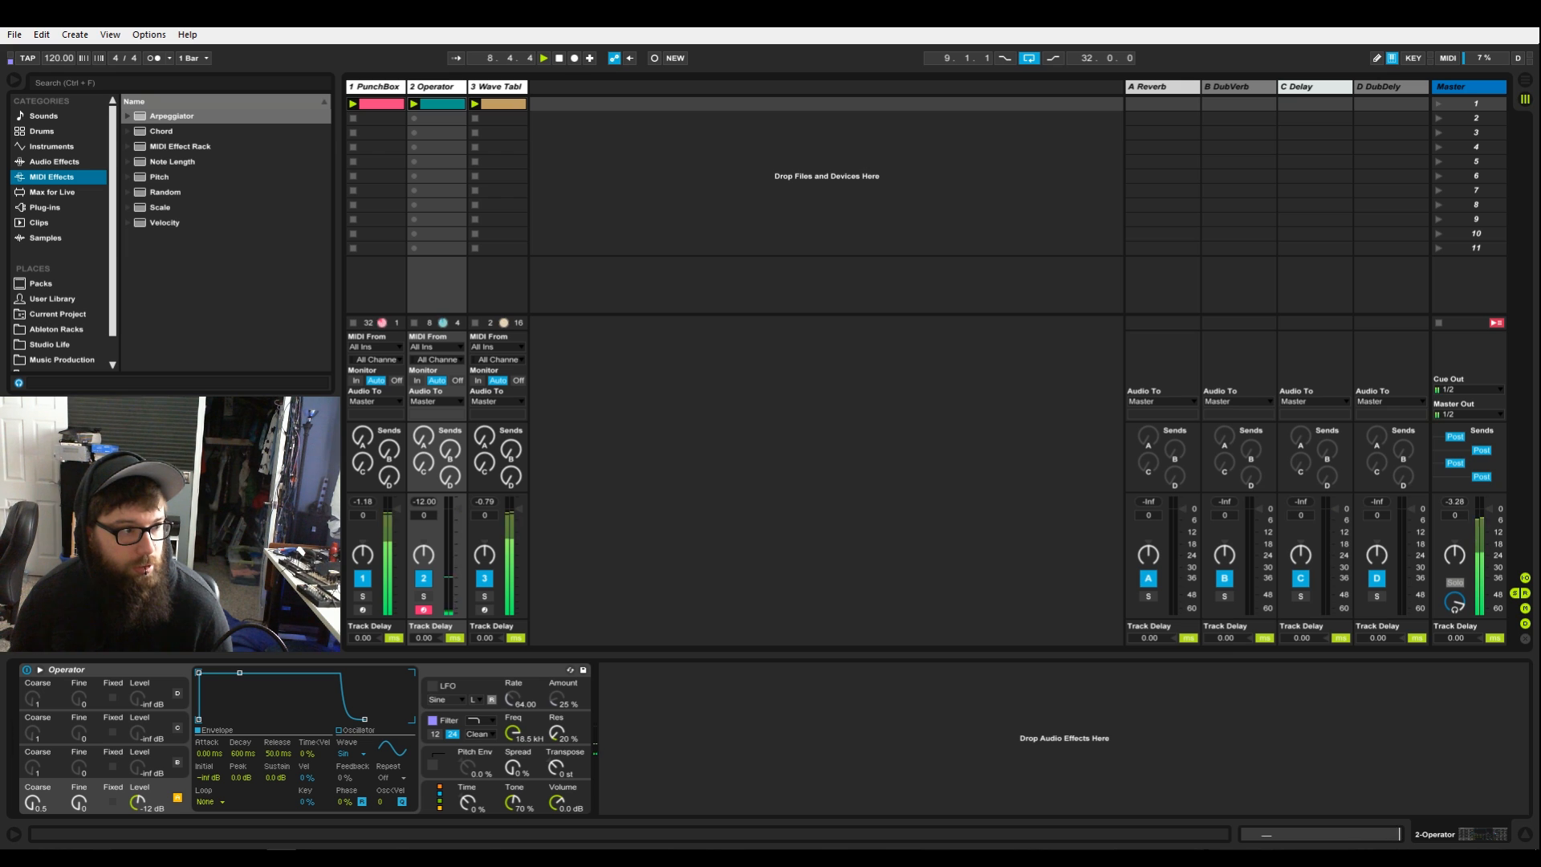
{"action": "left_click", "coordinate": [160, 207]}
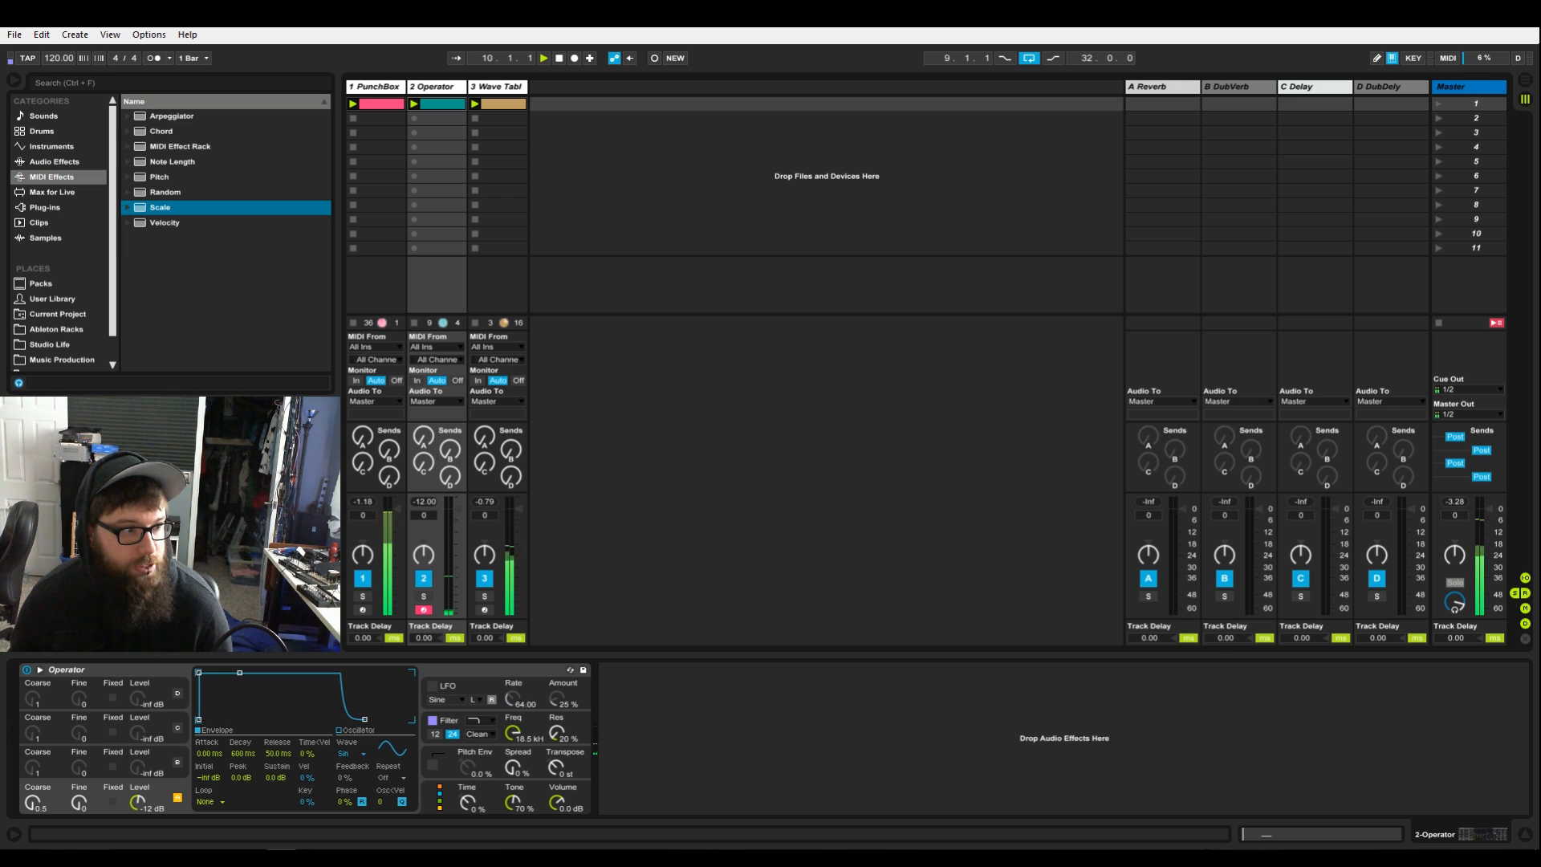
{"action": "left_click", "coordinate": [127, 207]}
{"action": "scroll", "coordinate": [221, 237], "scroll_direction": "down", "scroll_amount": 1}
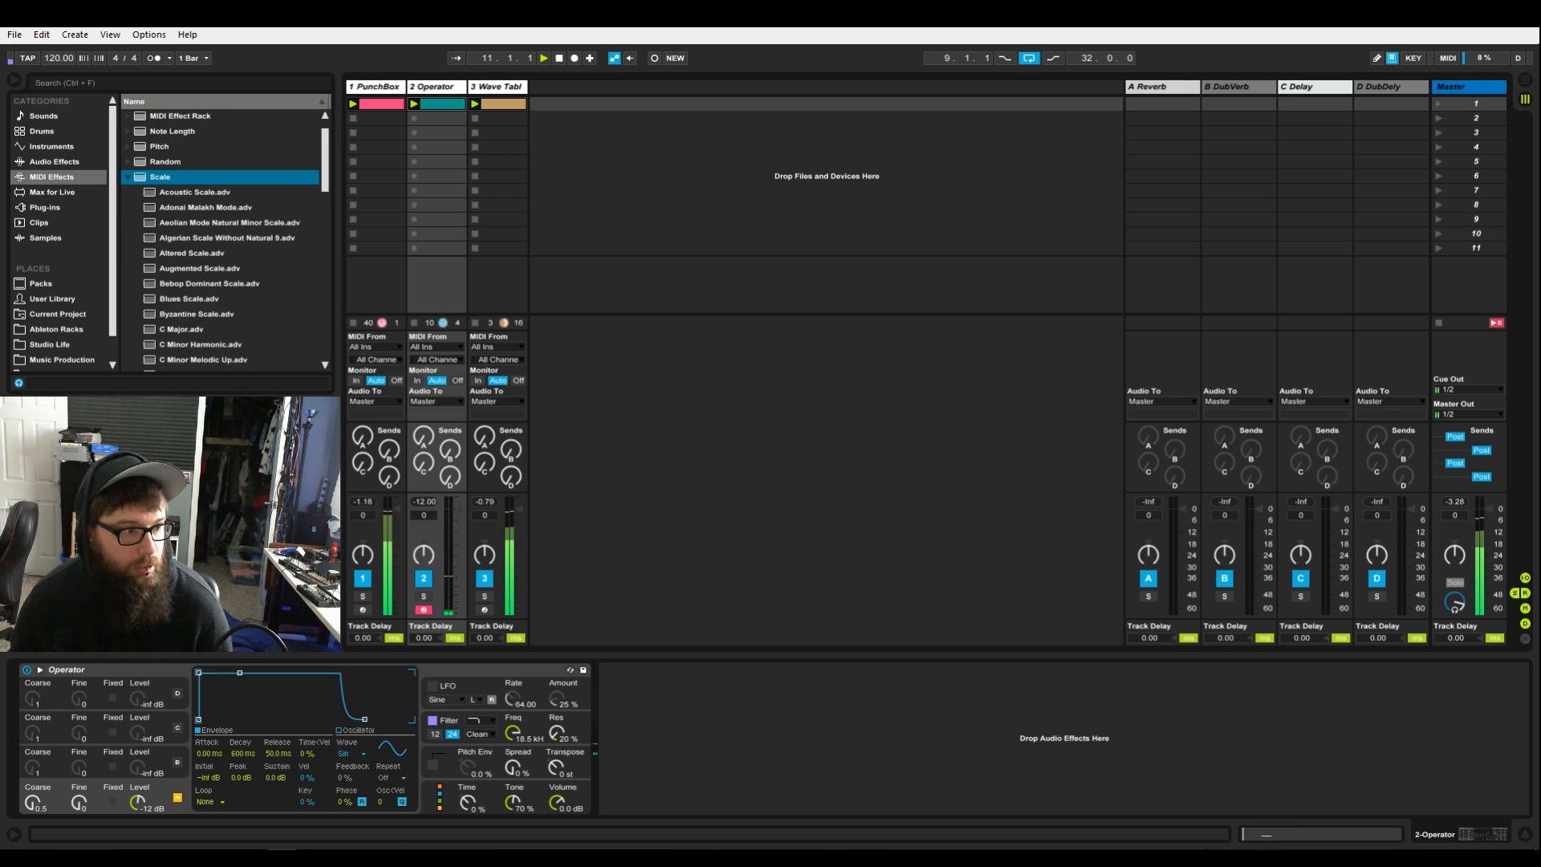
{"action": "scroll", "coordinate": [221, 265], "scroll_direction": "down", "scroll_amount": 2}
{"action": "left_click_drag", "start_coordinate": [181, 314], "coordinate": [104, 735]}
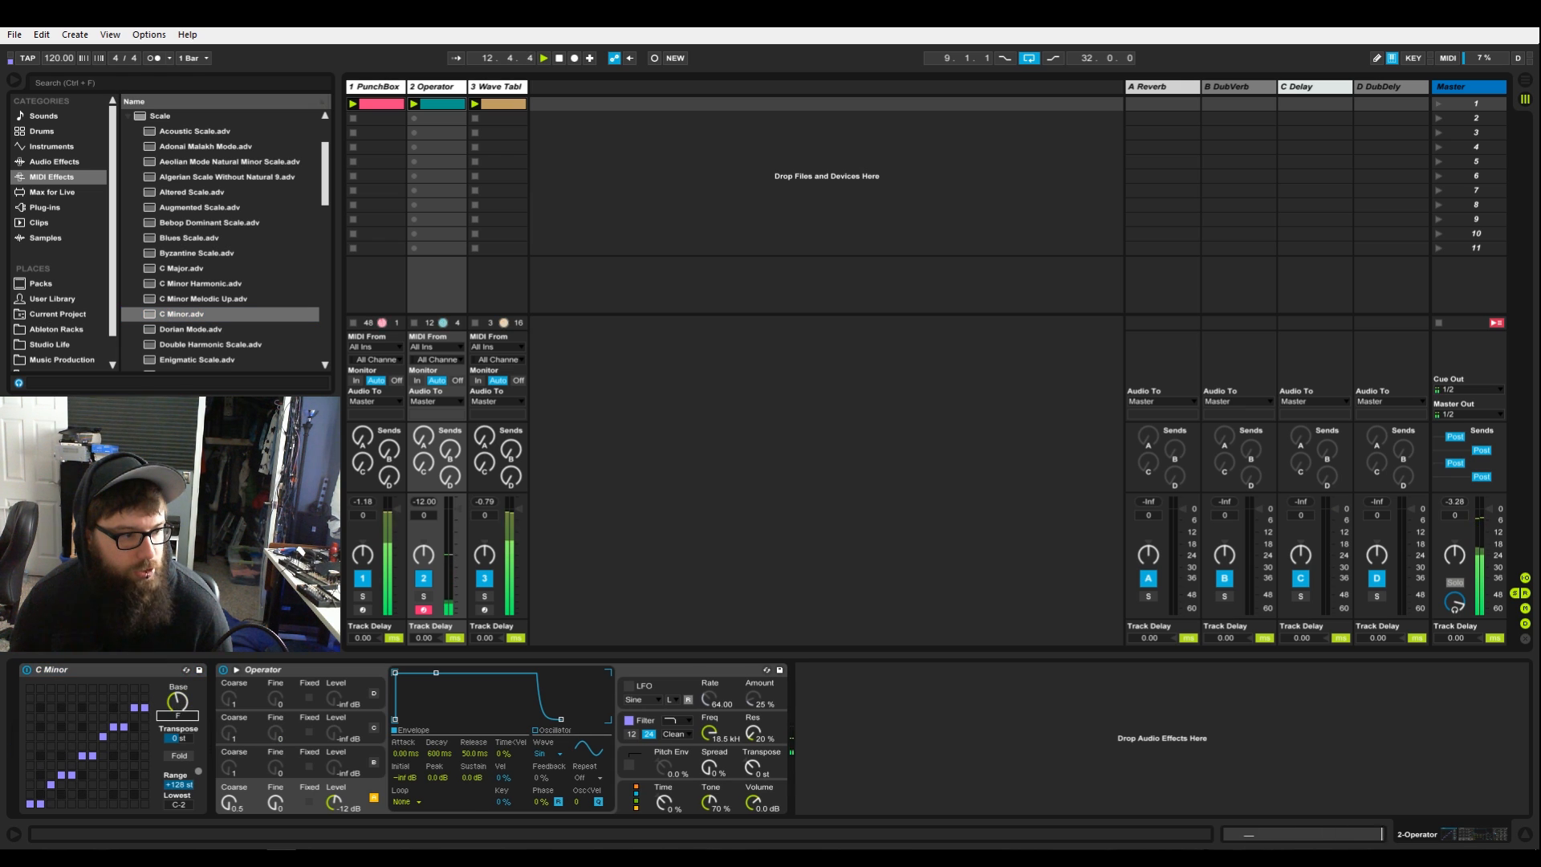
{"action": "left_click_drag", "start_coordinate": [178, 702], "coordinate": [177, 710]}
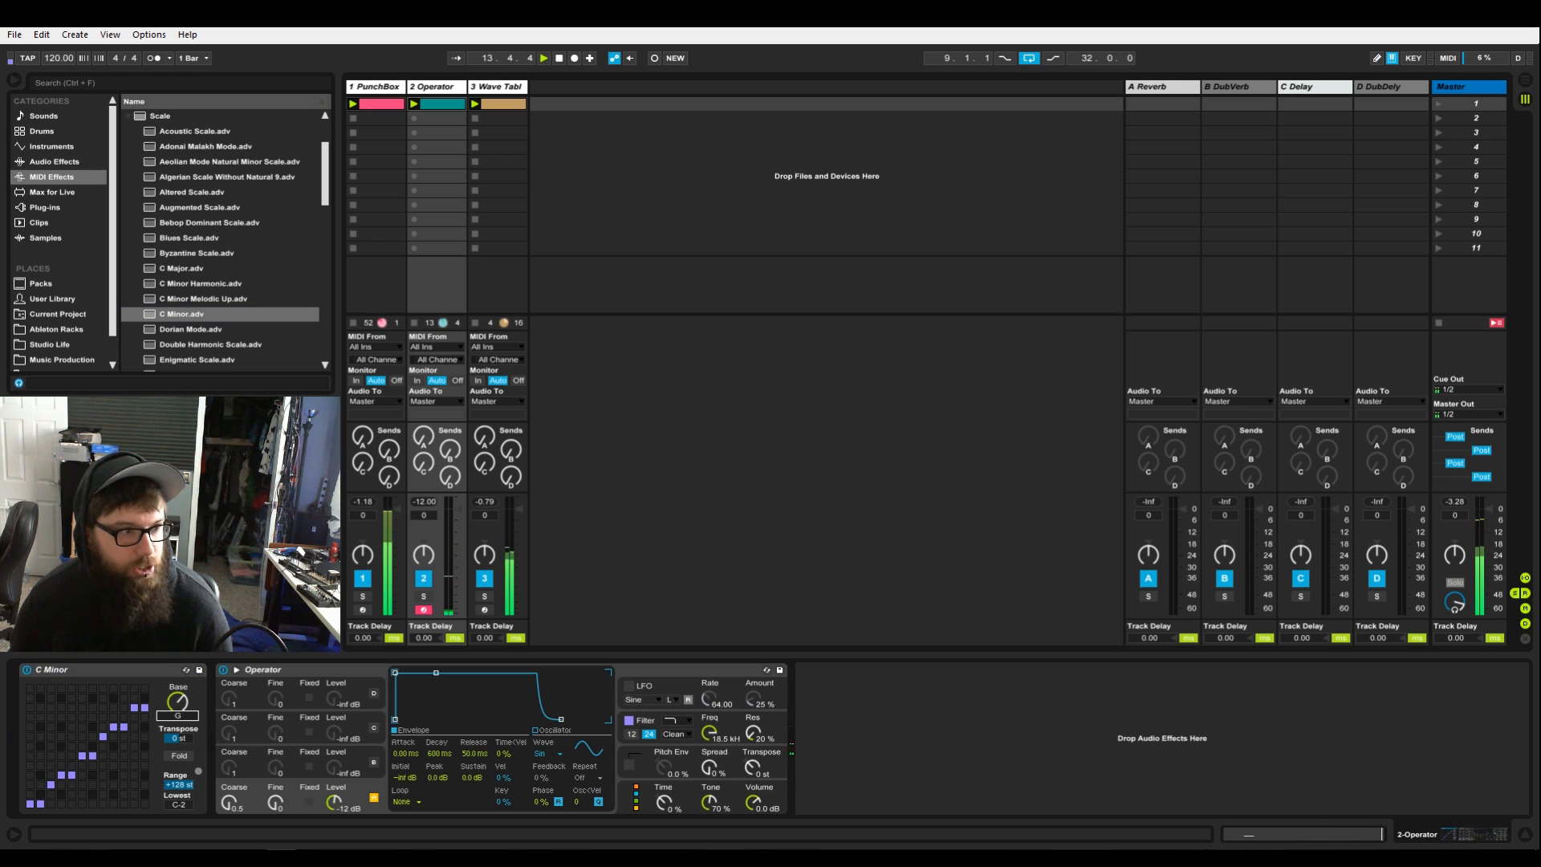
- Check the note in the PunchBox clip for reference, and reopen the Operator clip's notes
{"action": "double_click", "coordinate": [381, 104]}
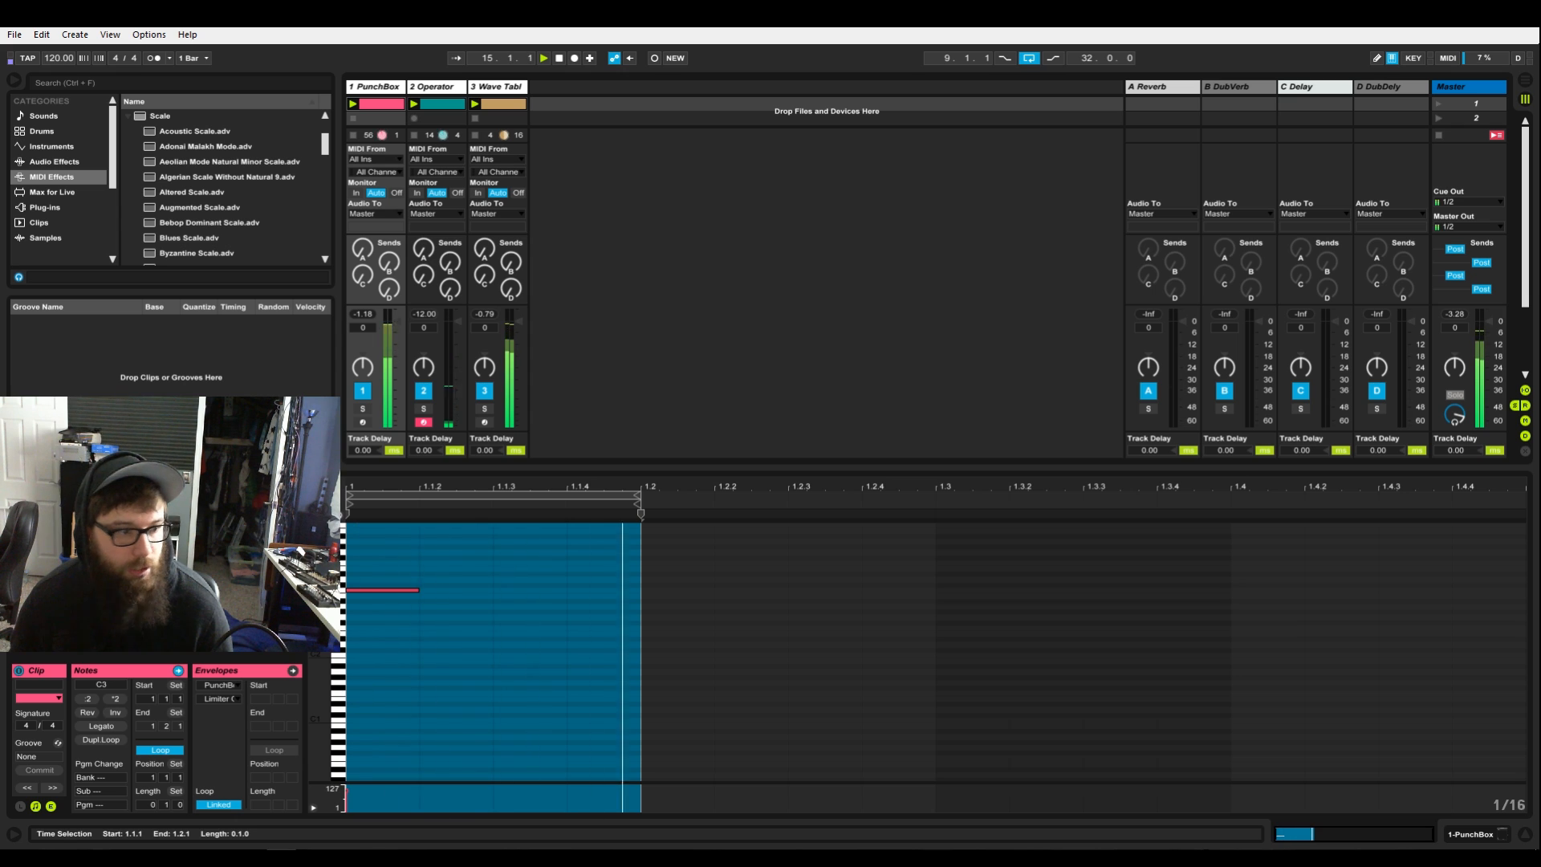
{"action": "left_click", "coordinate": [374, 86]}
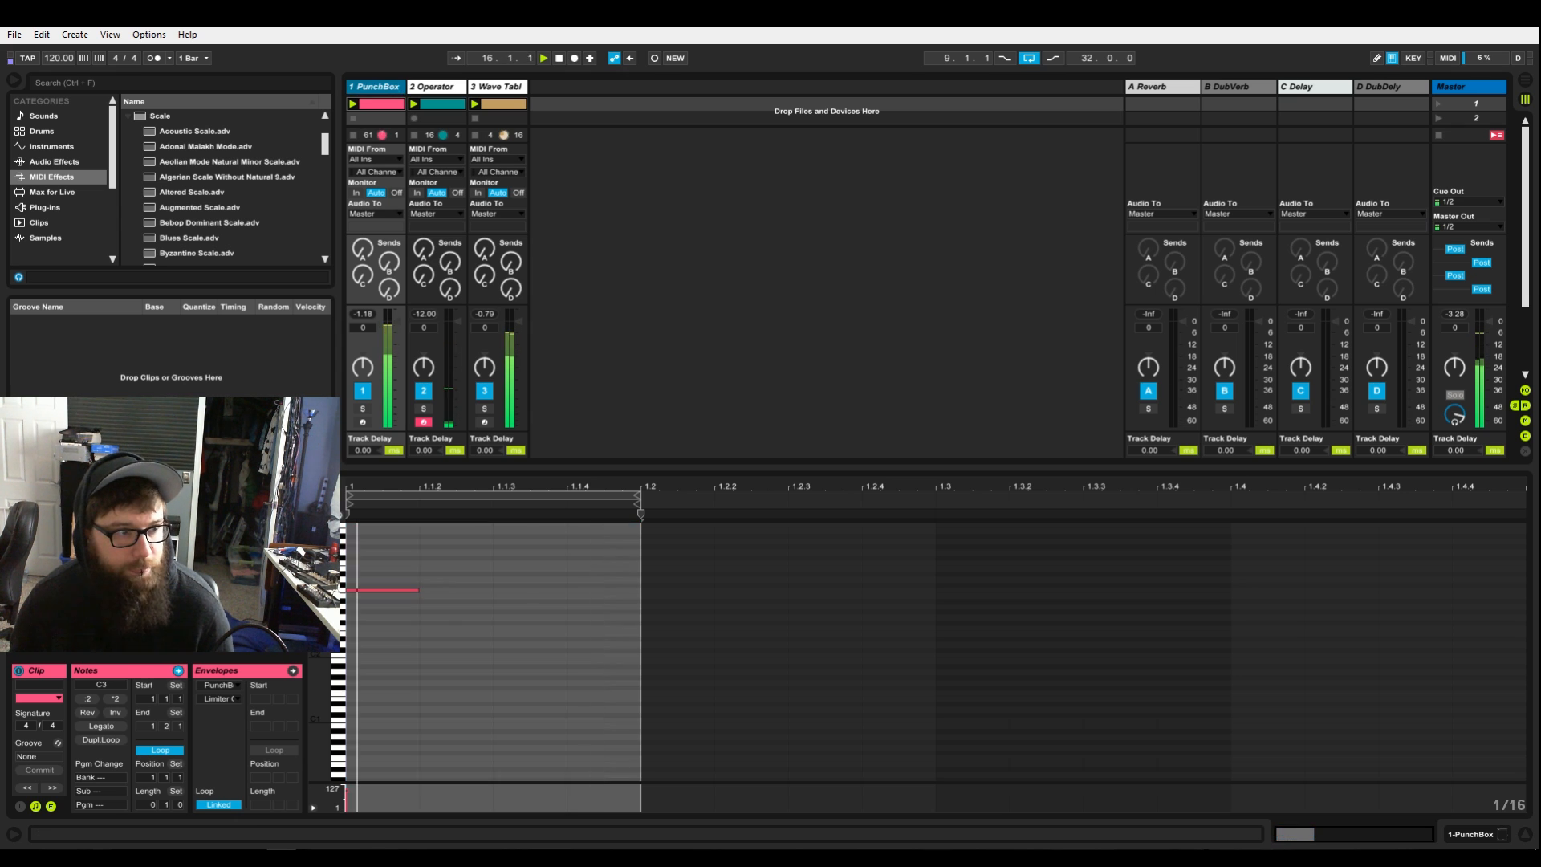
{"action": "double_click", "coordinate": [442, 104]}
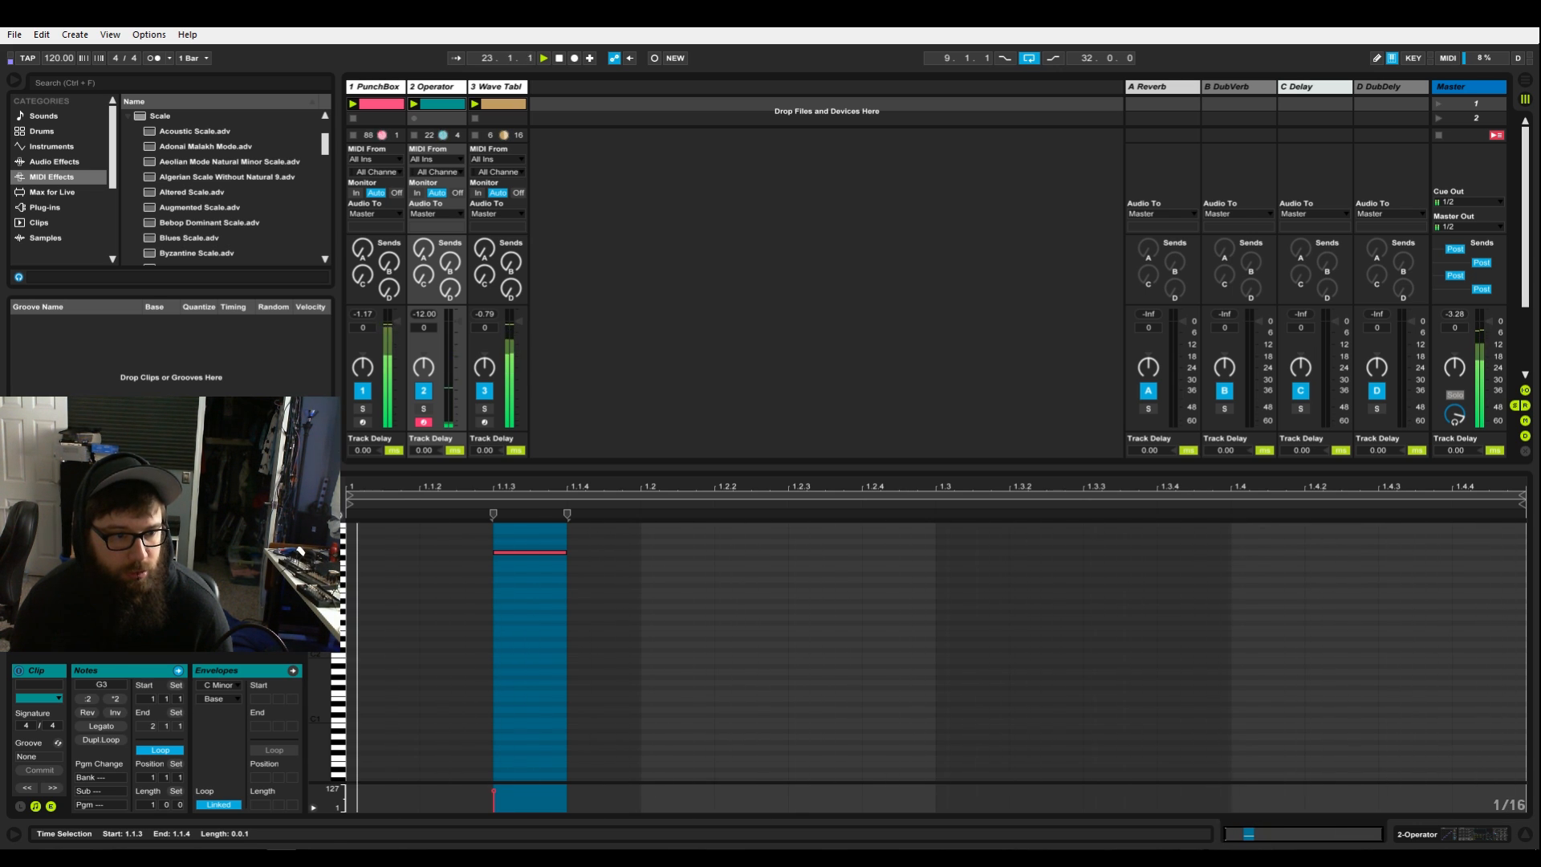
- Add sixteenth notes at 1.2.2 on G3 and at 1.3.3 on D3 in the Operator clip
{"action": "double_click", "coordinate": [751, 547]}
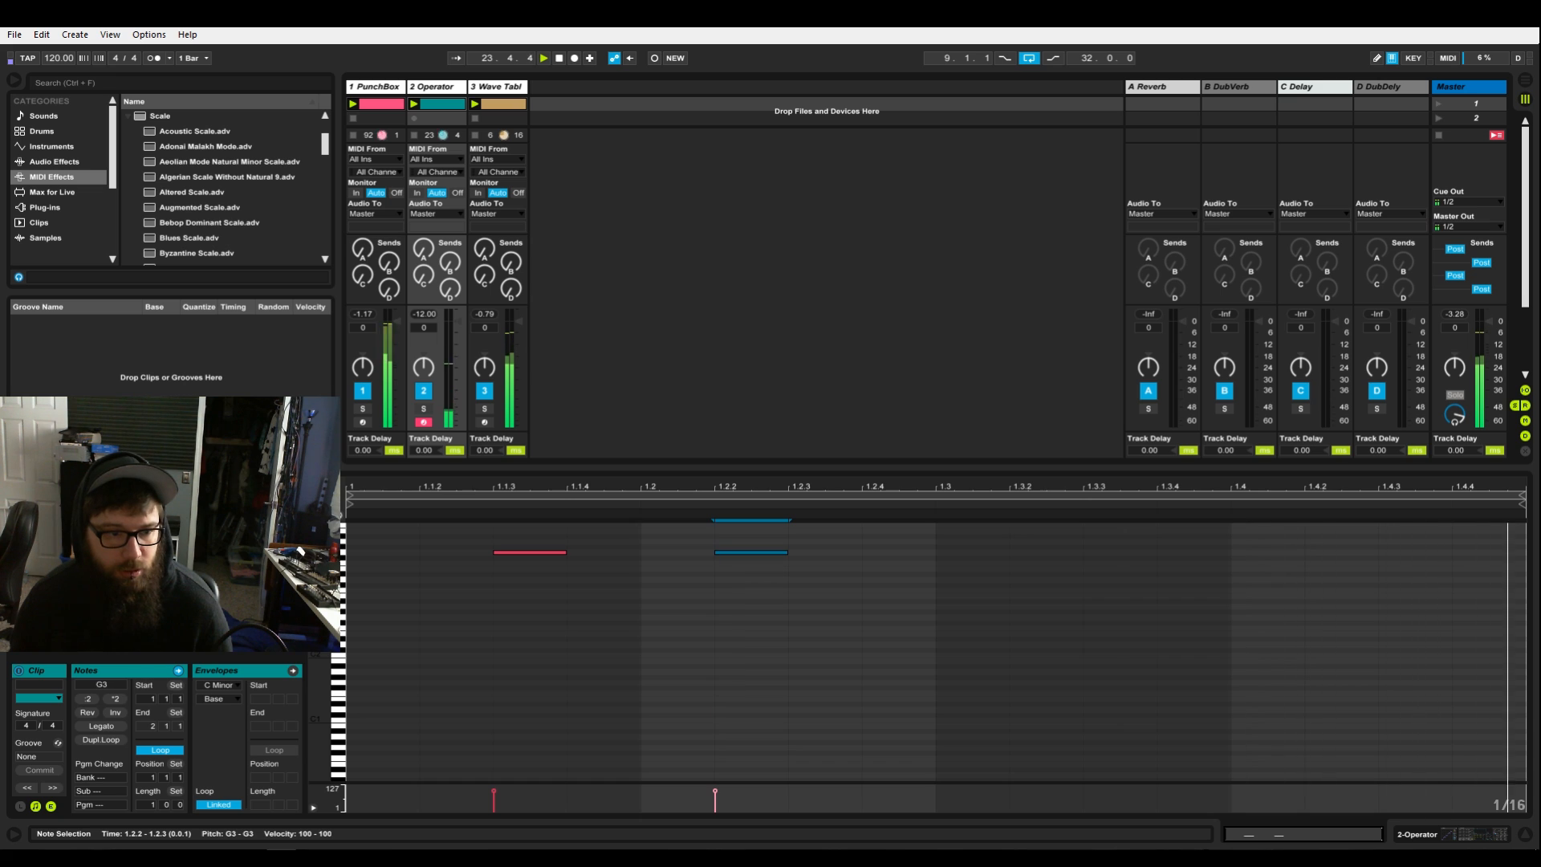
{"action": "double_click", "coordinate": [1120, 562]}
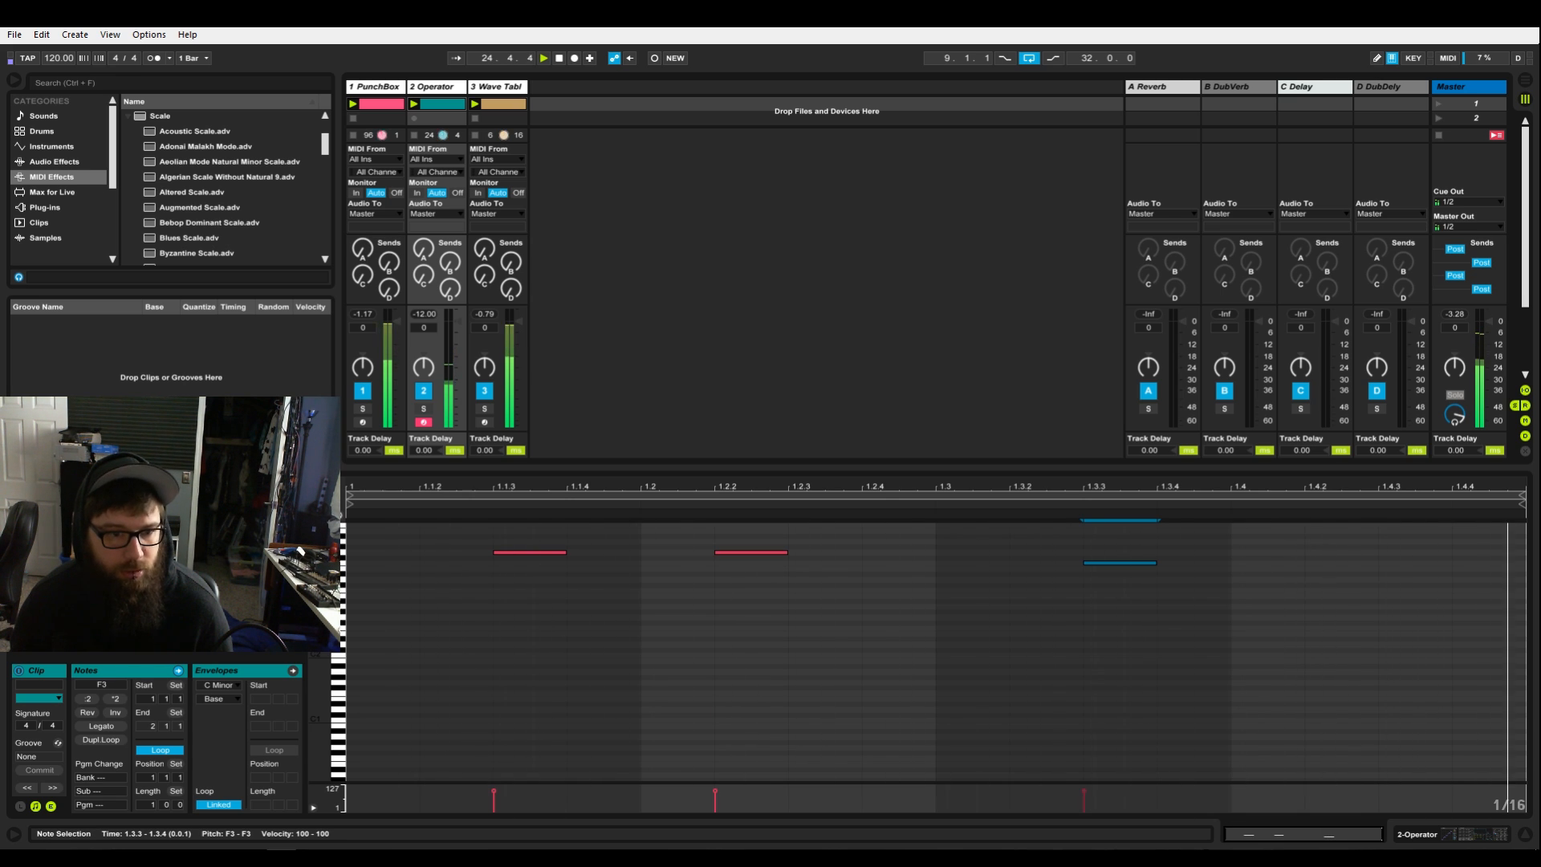
{"action": "key", "text": "Up"}
{"action": "key", "text": "Down"}
{"action": "key", "text": "Down"}
{"action": "key", "text": "Down"}
{"action": "key", "text": "Down"}
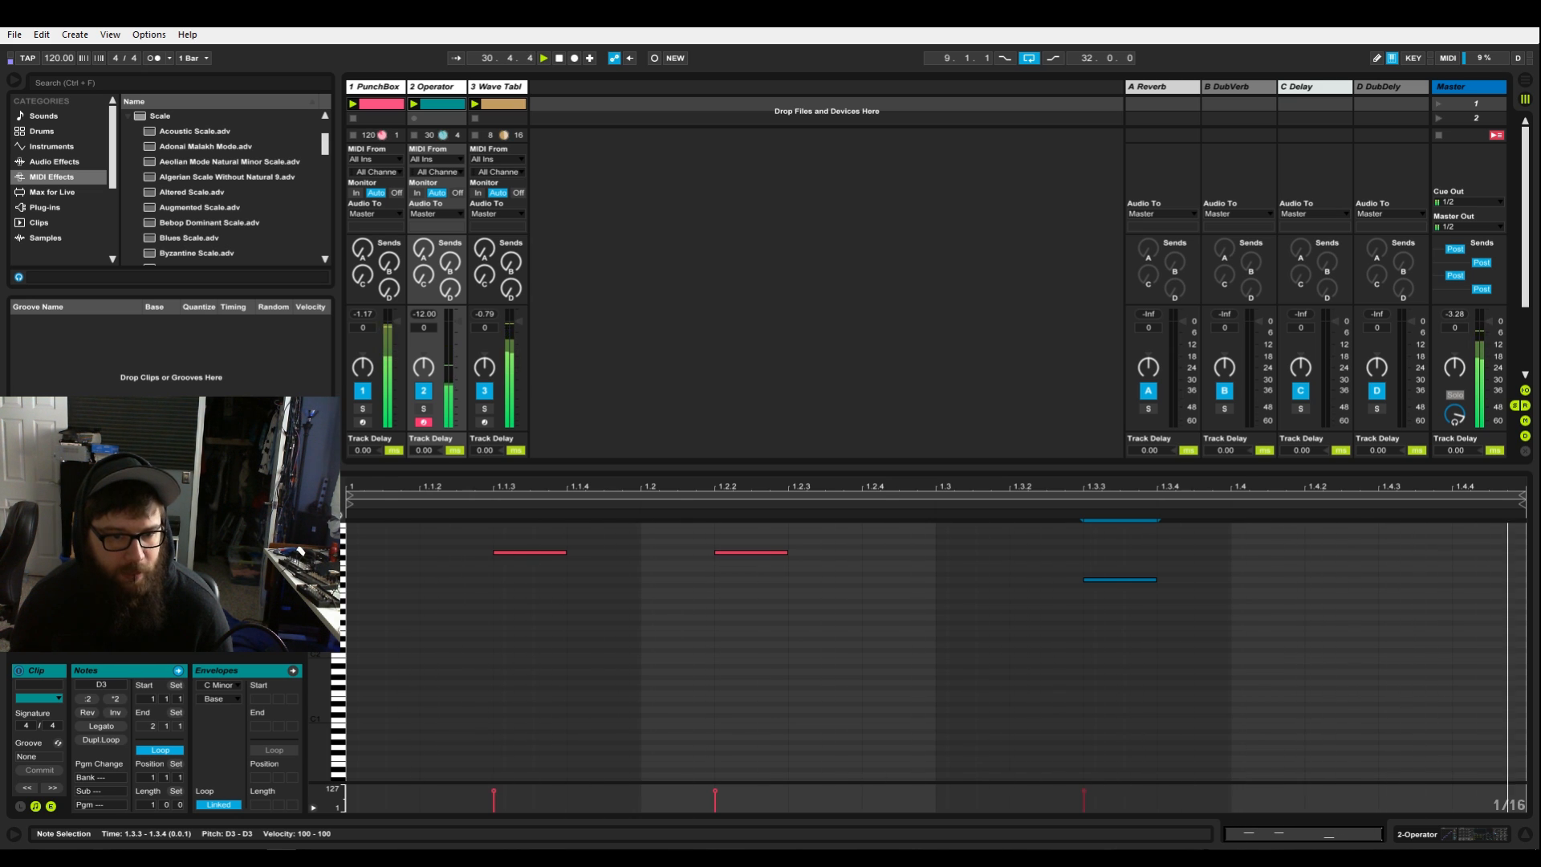
- Lengthen the D3 note to just before 1.4 and the first G3 note to just before 1.2
{"action": "left_click_drag", "start_coordinate": [1157, 579], "coordinate": [1229, 580]}
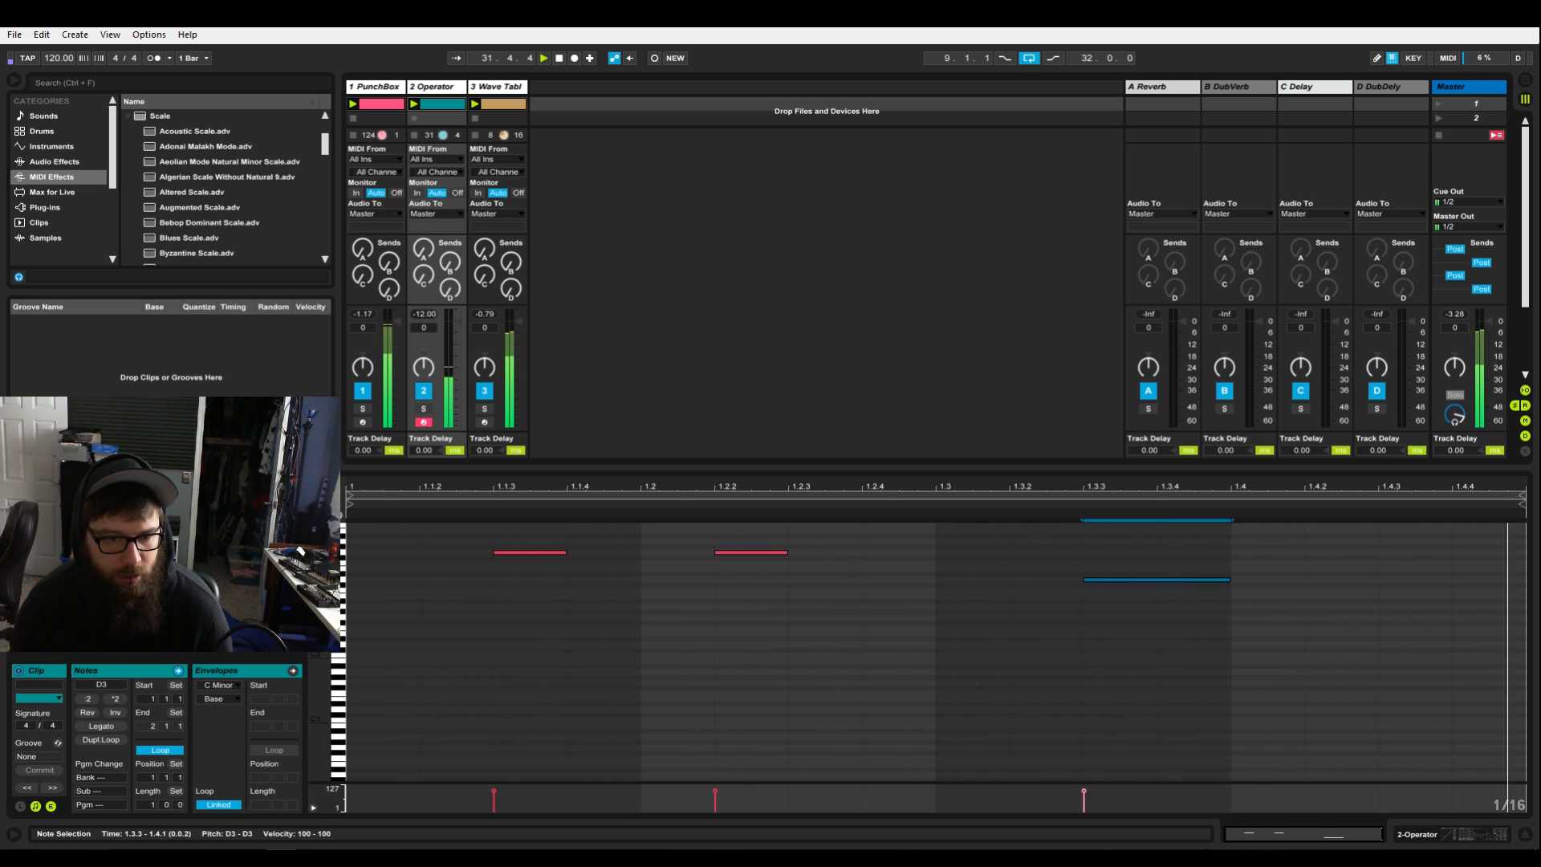
{"action": "left_click_drag", "start_coordinate": [1082, 580], "coordinate": [1084, 579]}
{"action": "left_click_drag", "start_coordinate": [1230, 580], "coordinate": [1225, 580]}
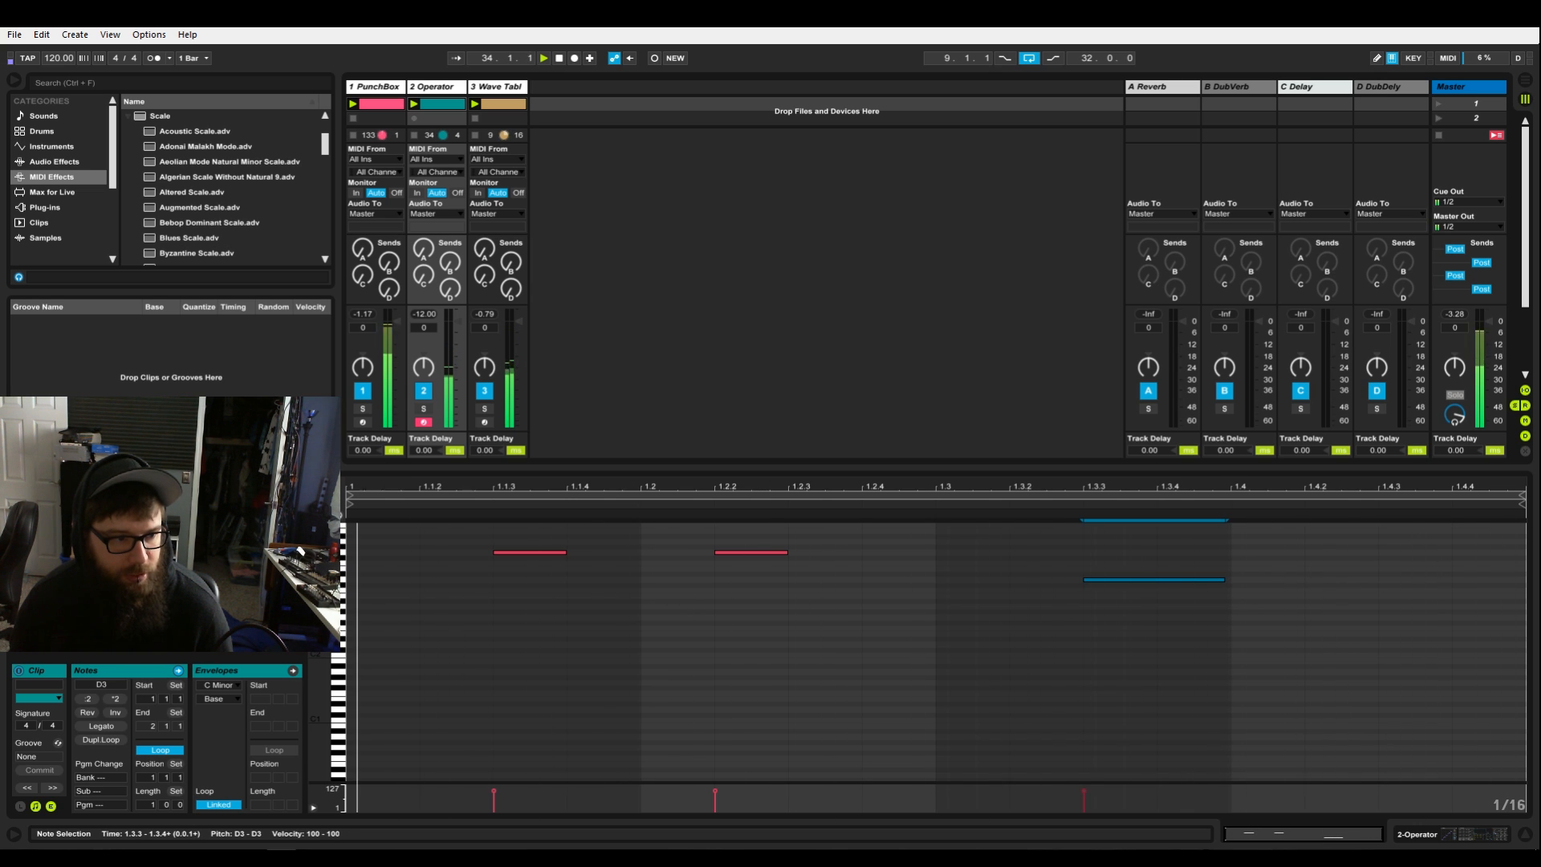
{"action": "left_click_drag", "start_coordinate": [566, 552], "coordinate": [625, 552]}
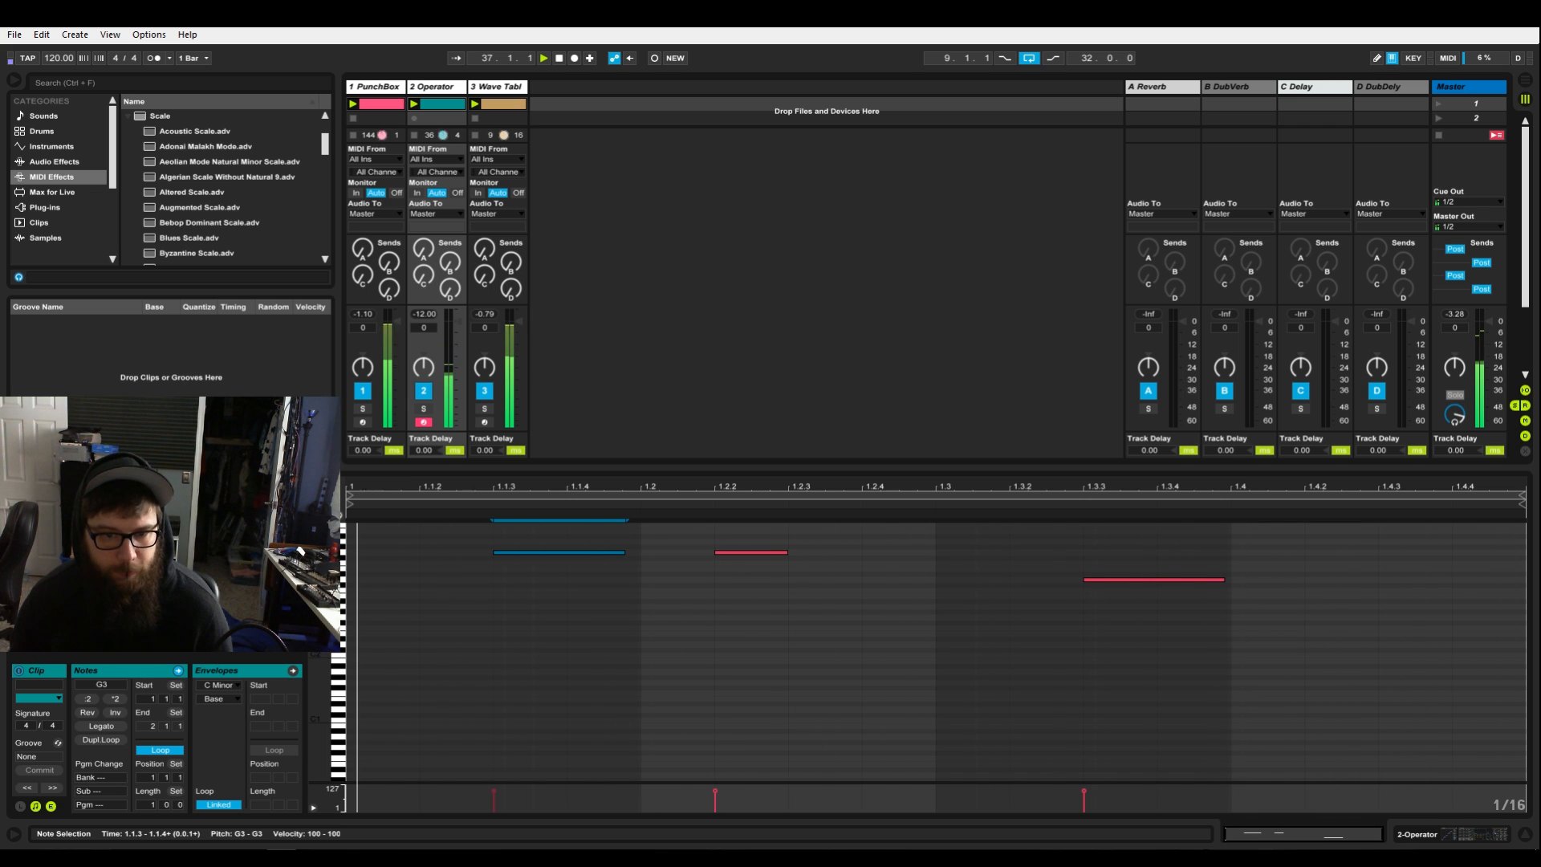
- Add a sixteenth note at 1.4.3 in the Operator clip and transpose it to A#3
{"action": "key", "text": "Escape"}
{"action": "double_click", "coordinate": [1414, 552]}
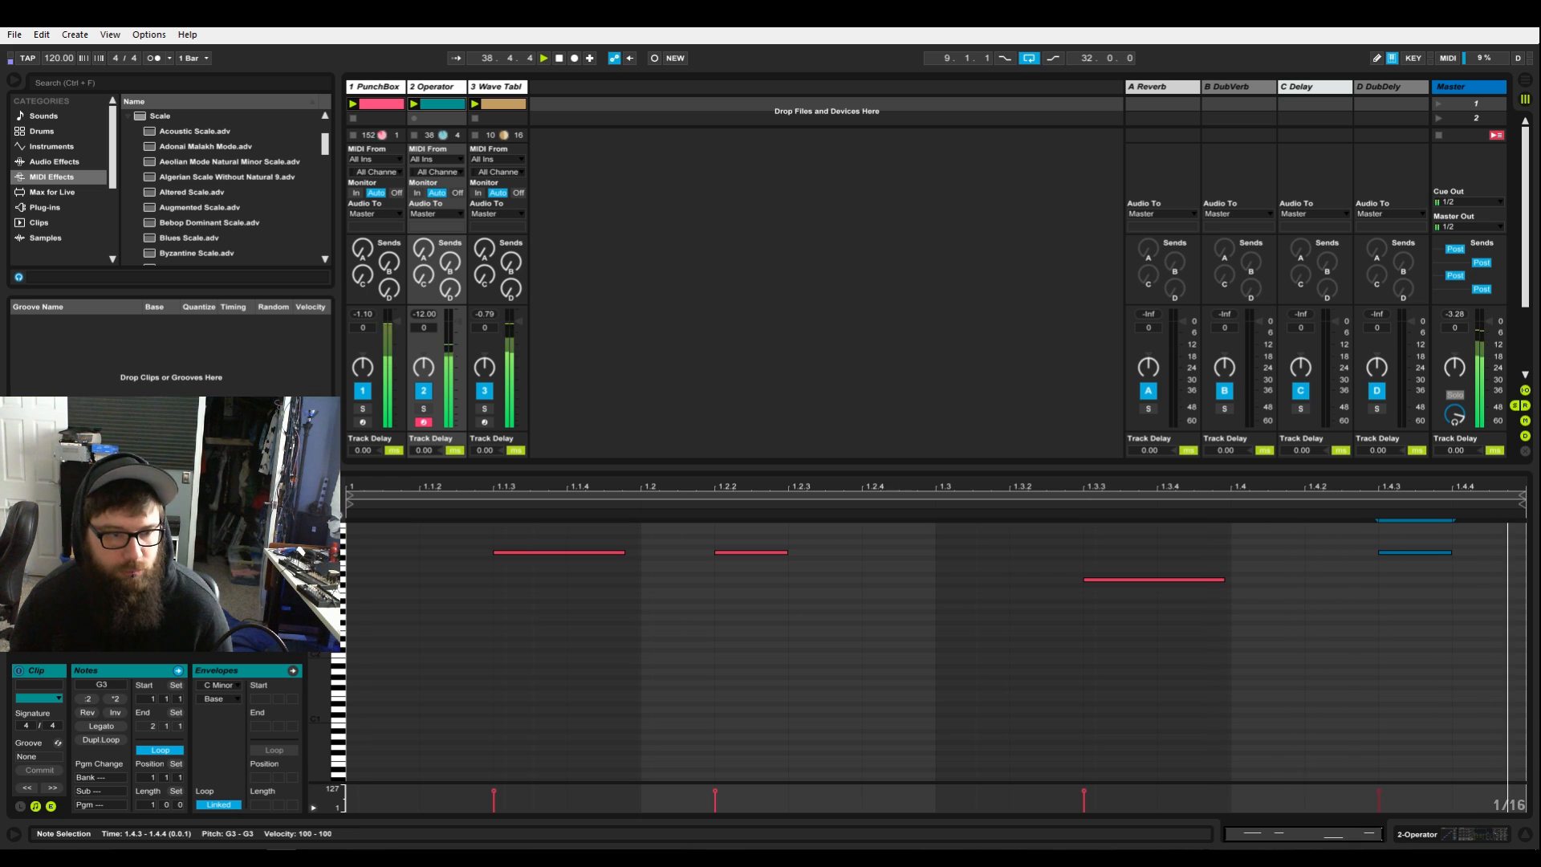
{"action": "key", "text": "shift+Up"}
{"action": "key", "text": "shift+Down"}
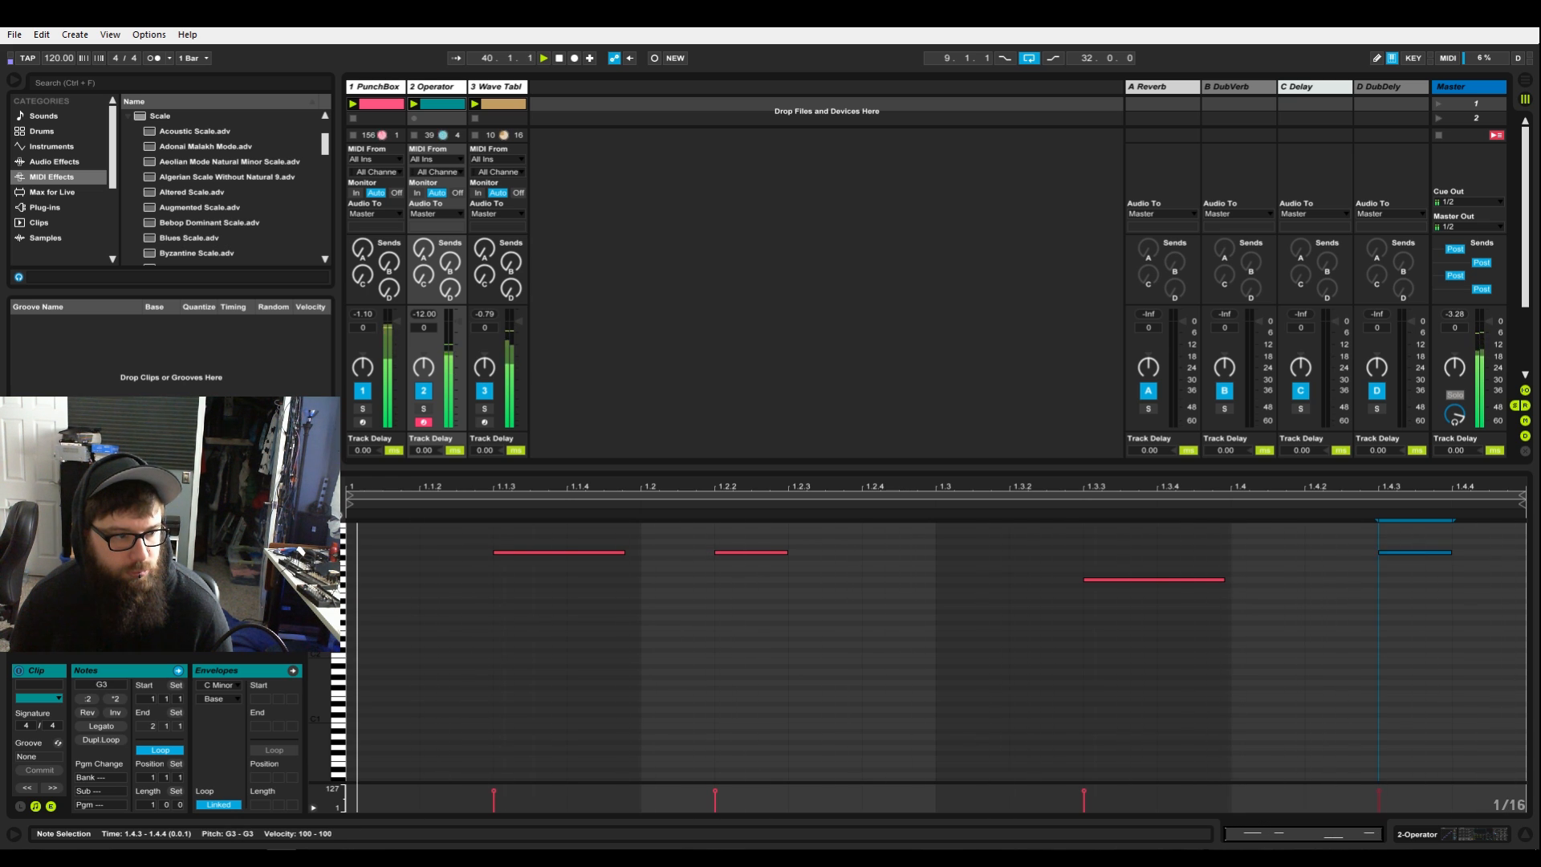
{"action": "key", "text": "Up"}
{"action": "key", "text": "Up"}
{"action": "key", "text": "Up"}
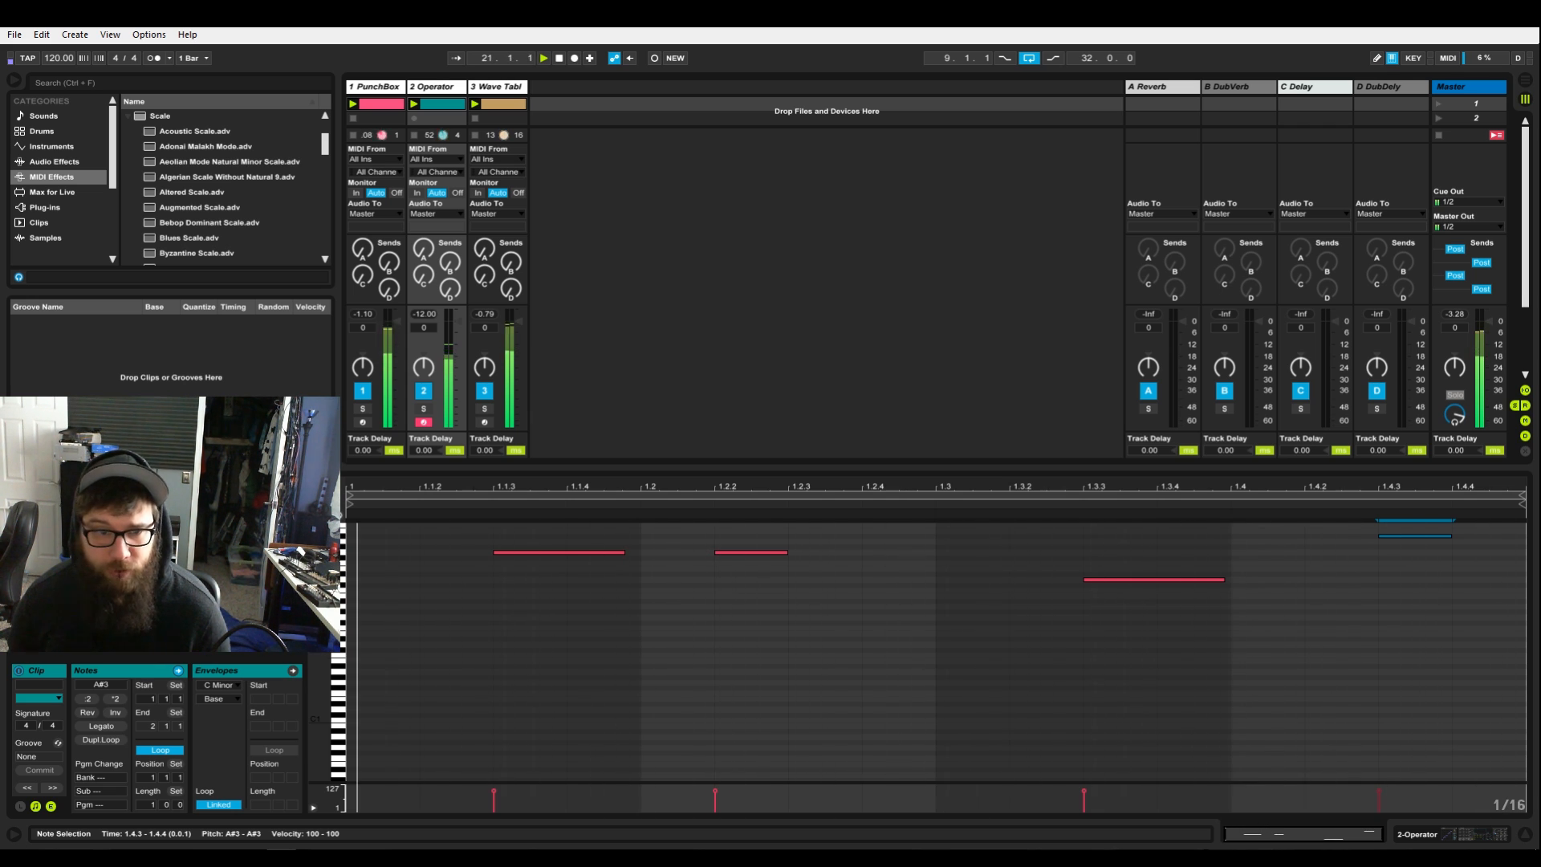
{"action": "left_click_drag", "start_coordinate": [1484, 651], "coordinate": [1065, 594]}
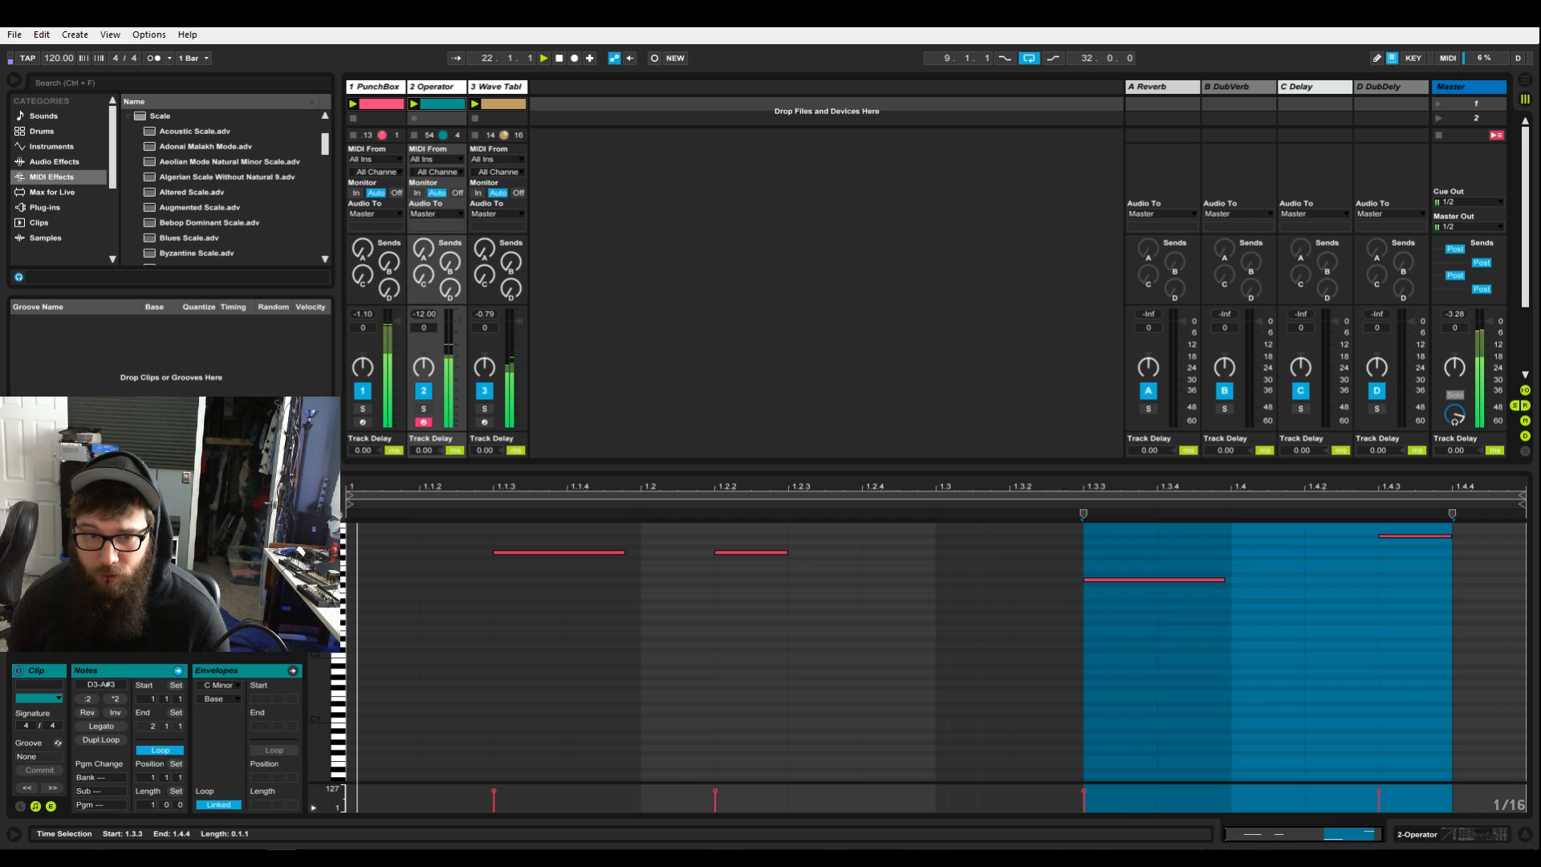
{"action": "left_click", "coordinate": [1479, 676]}
{"action": "left_click_drag", "start_coordinate": [1480, 676], "coordinate": [1519, 678]}
- Show the Operator track's devices and set Operator's filter frequency to 100 Hz and resonance to 0%
{"action": "key", "text": "shift+Tab"}
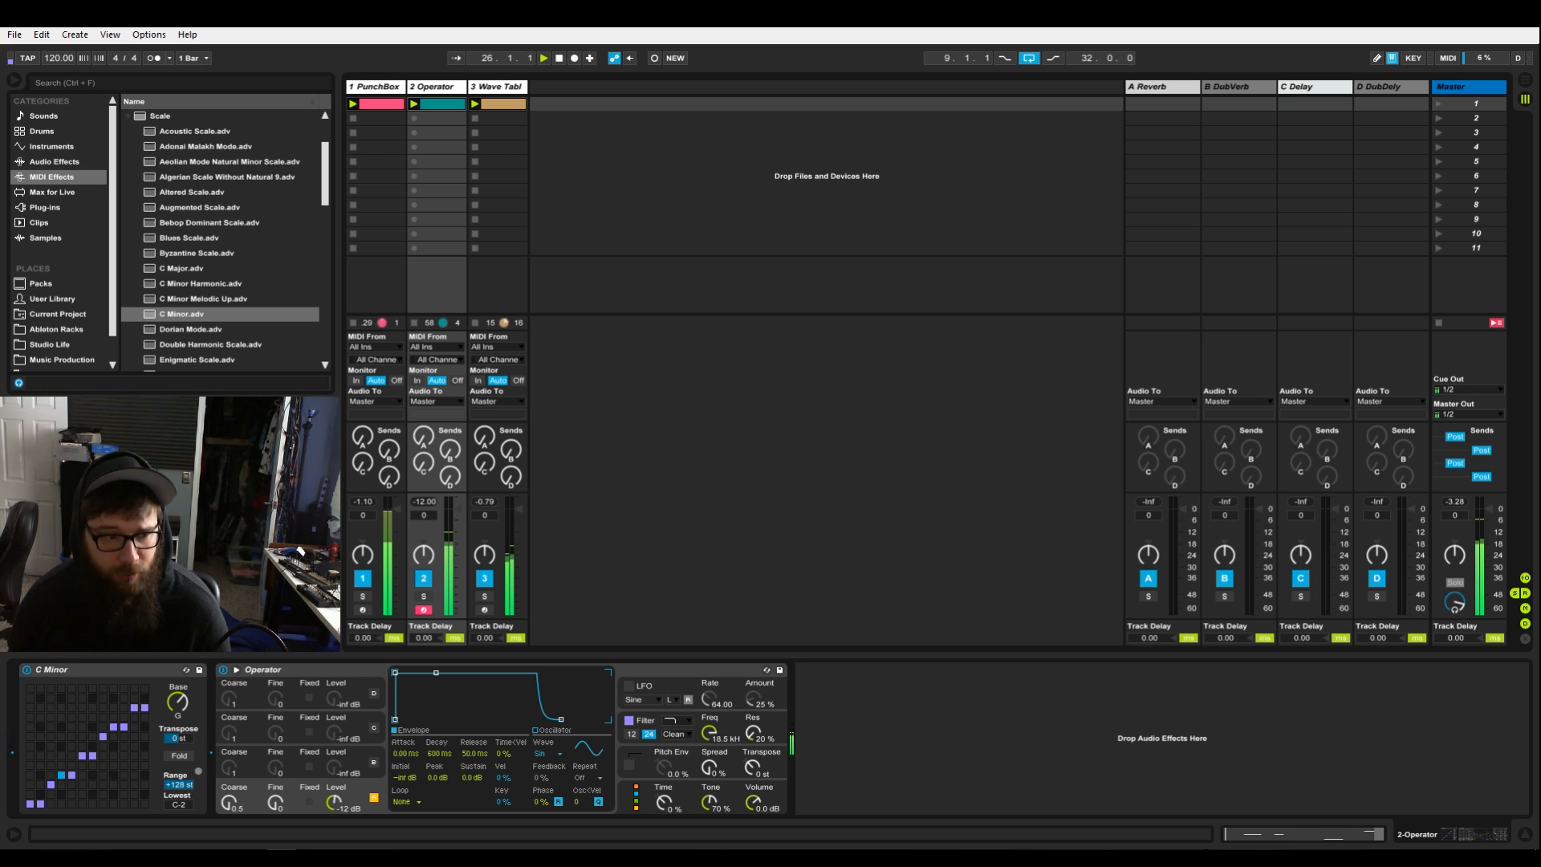
{"action": "left_click", "coordinate": [647, 721]}
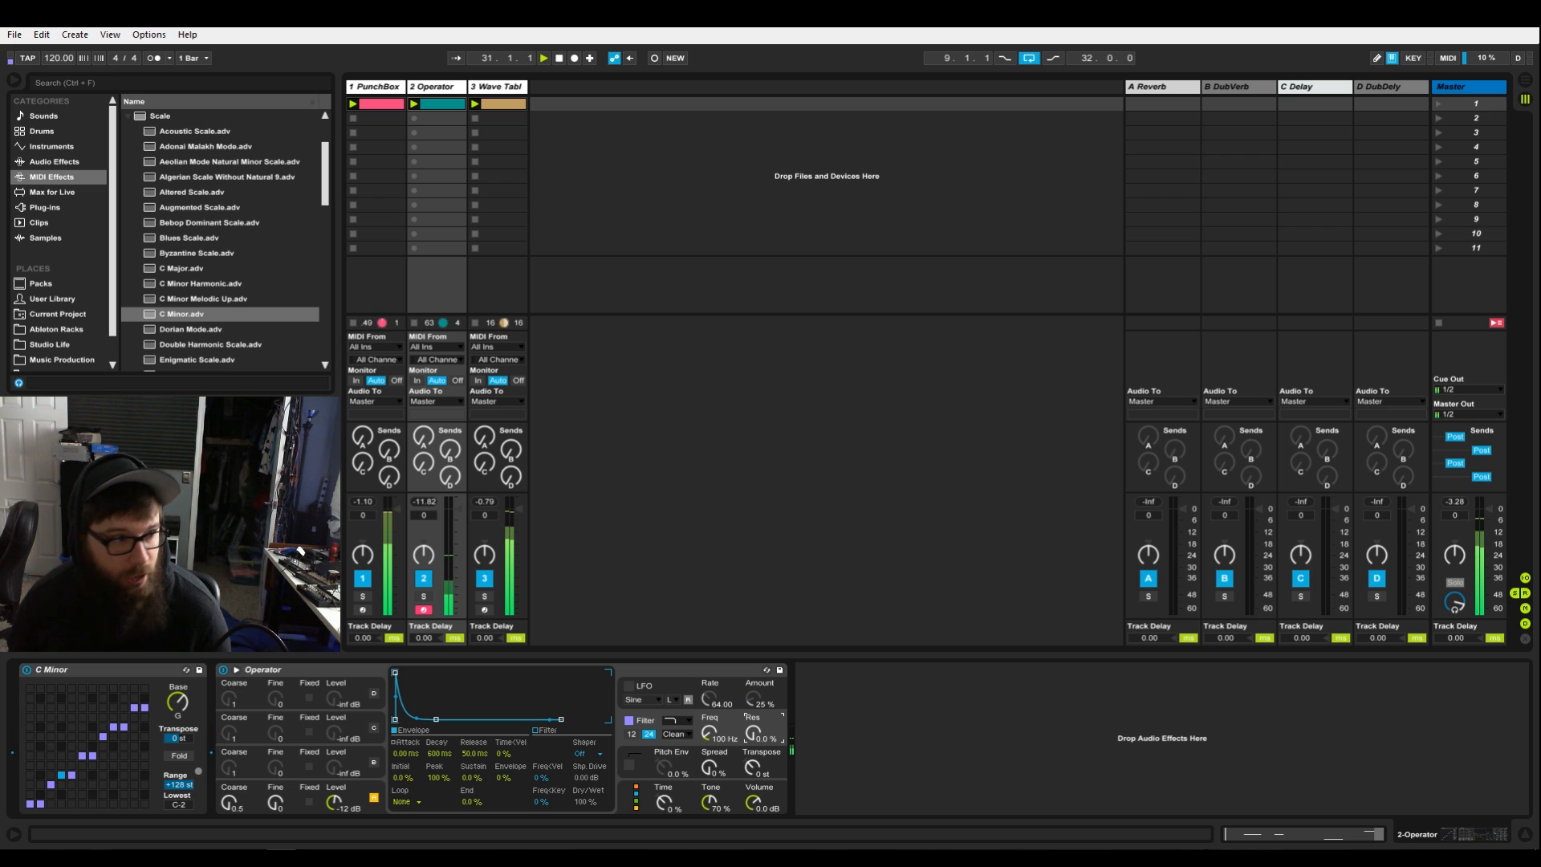
- Find Utility's Mono preset among the audio effects and add it after Operator on the Operator track
{"action": "left_click", "coordinate": [51, 146]}
{"action": "left_click", "coordinate": [54, 162]}
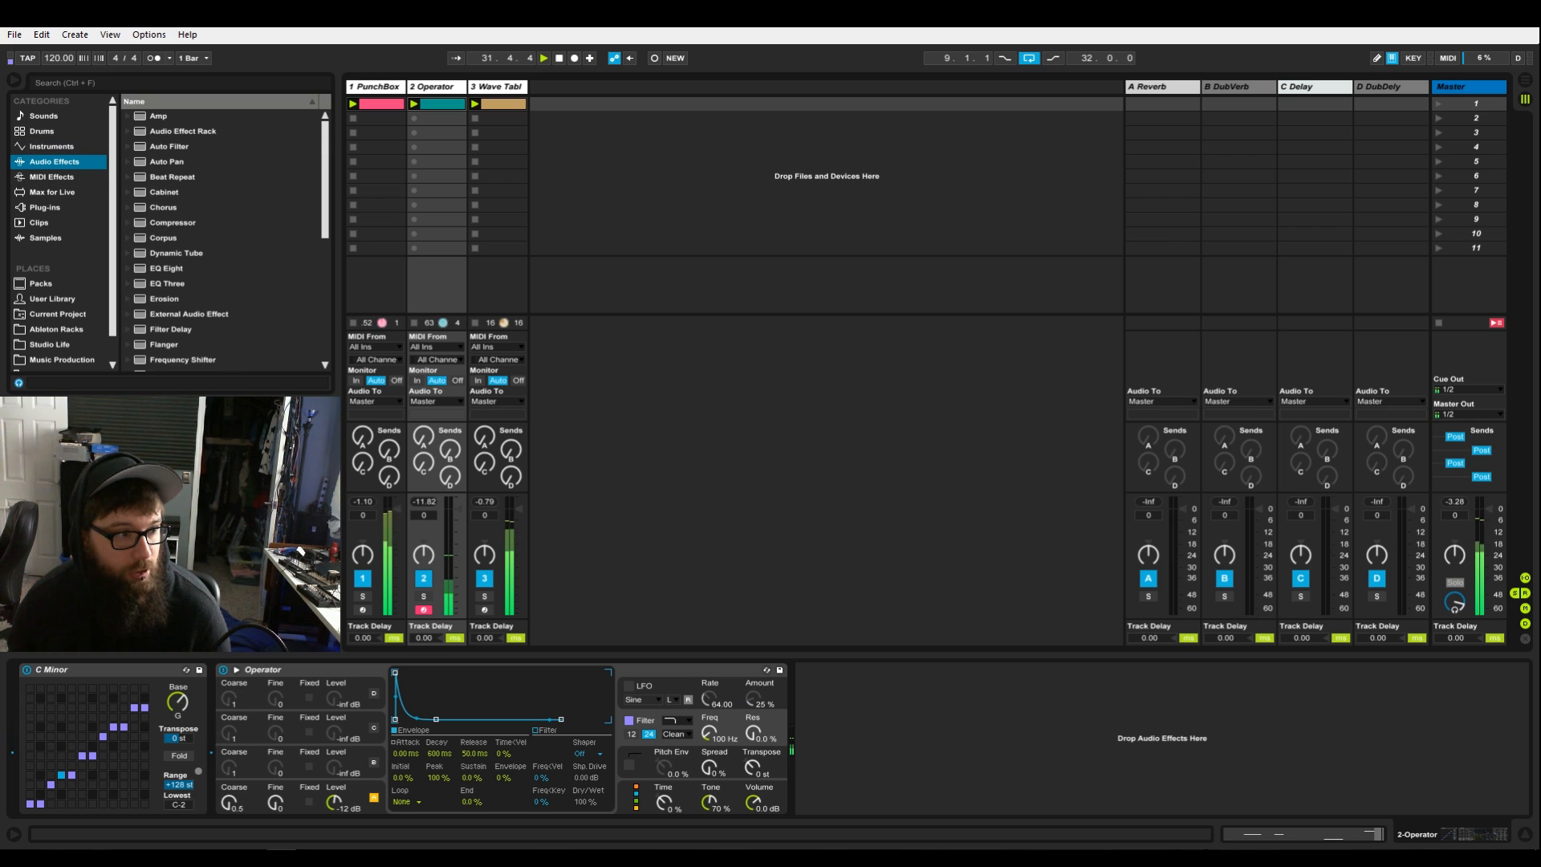
{"action": "scroll", "coordinate": [221, 241], "scroll_direction": "down", "scroll_amount": 5}
{"action": "scroll", "coordinate": [221, 341], "scroll_direction": "down", "scroll_amount": 1}
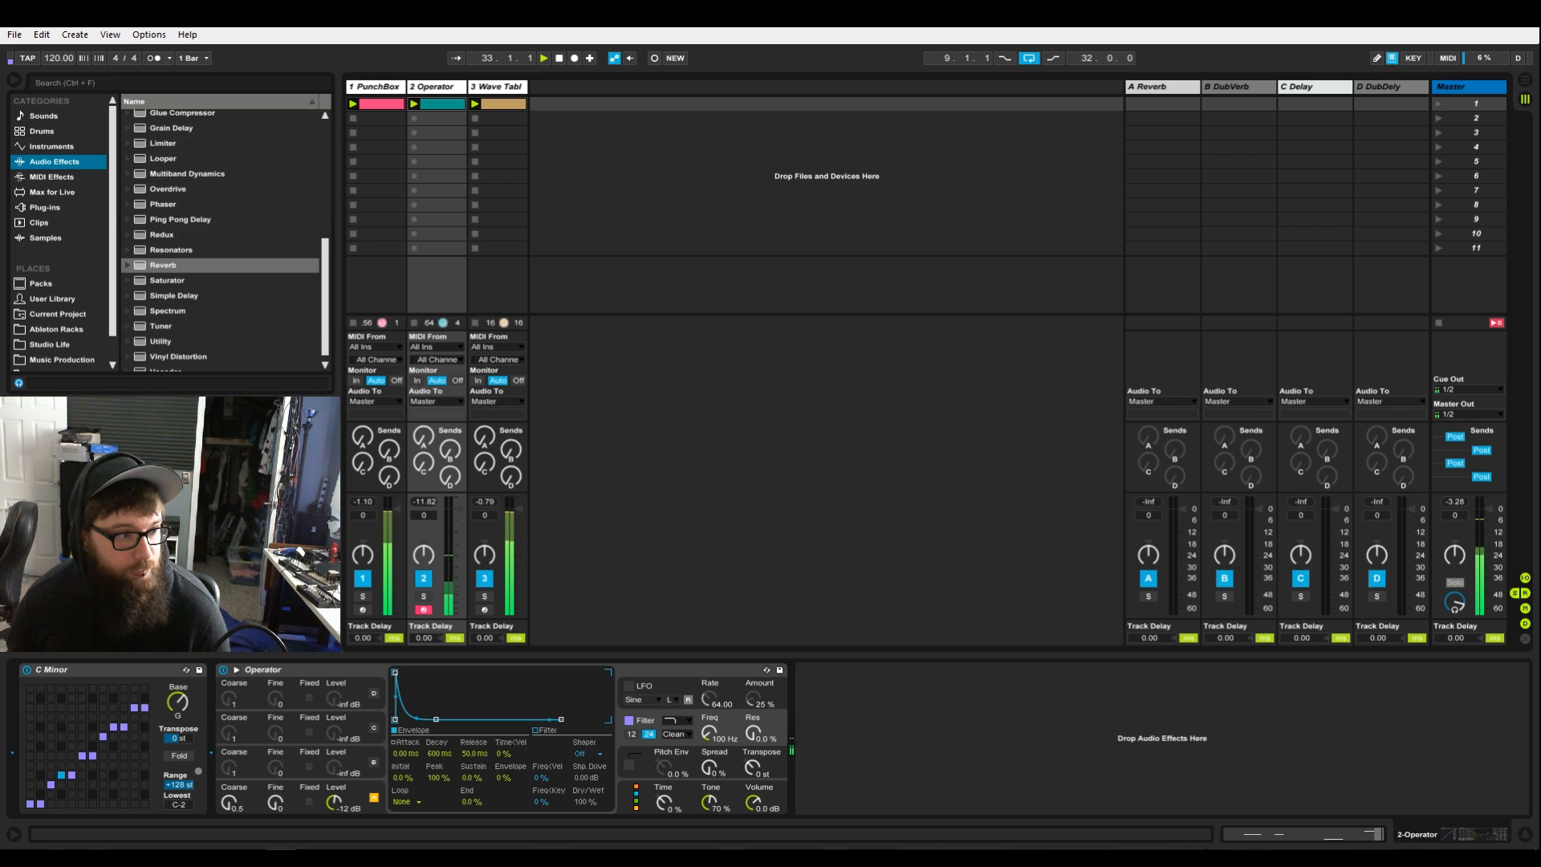
{"action": "left_click", "coordinate": [127, 341]}
{"action": "scroll", "coordinate": [160, 341], "scroll_direction": "down", "scroll_amount": 1}
{"action": "left_click", "coordinate": [177, 341]}
{"action": "left_click_drag", "start_coordinate": [177, 341], "coordinate": [850, 739]}
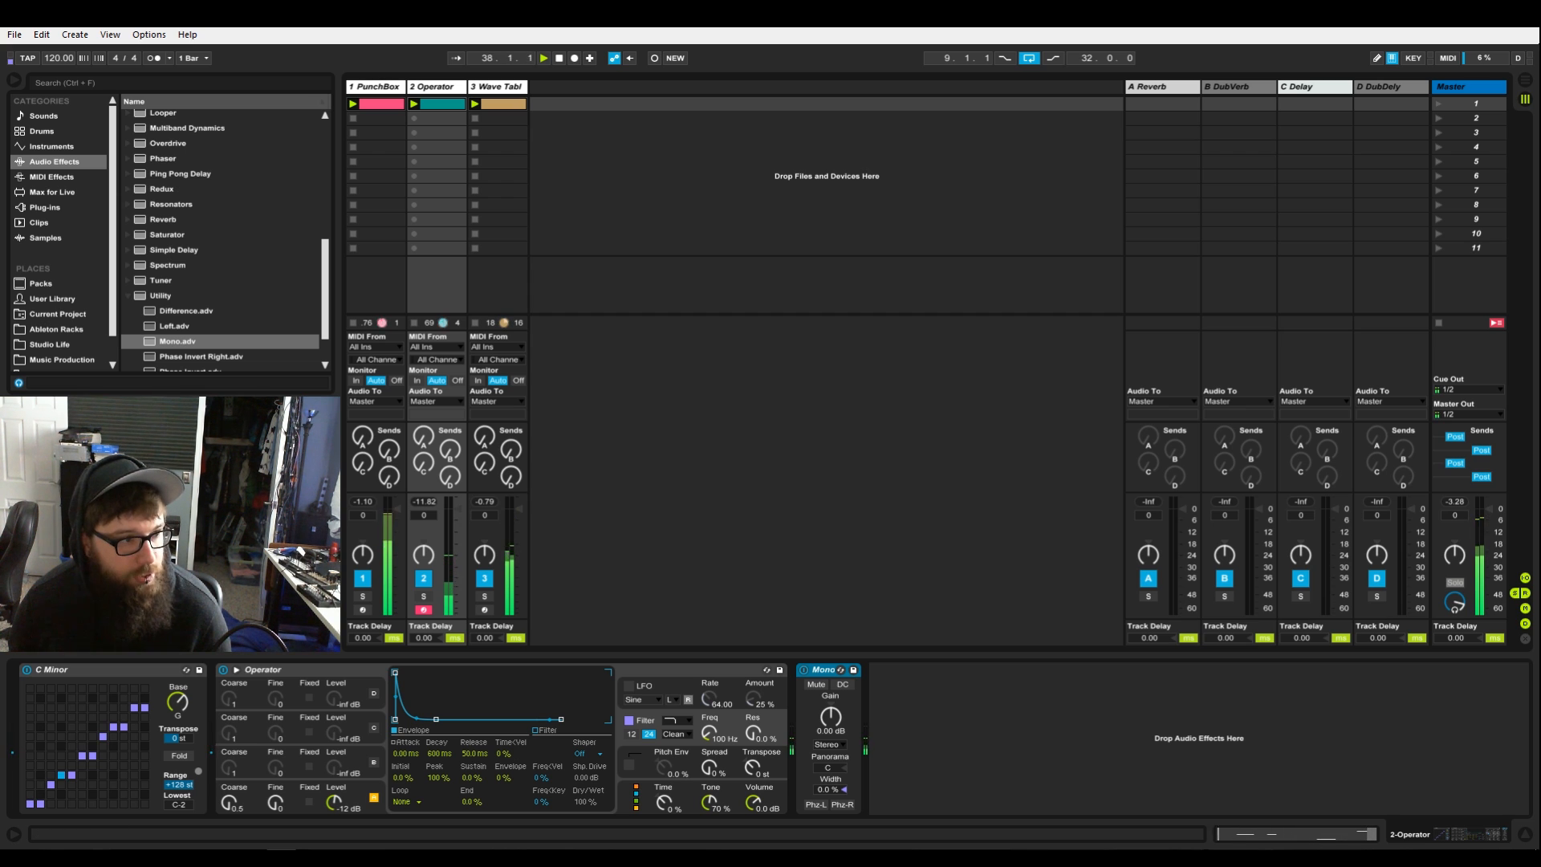
{"action": "left_click", "coordinate": [127, 295]}
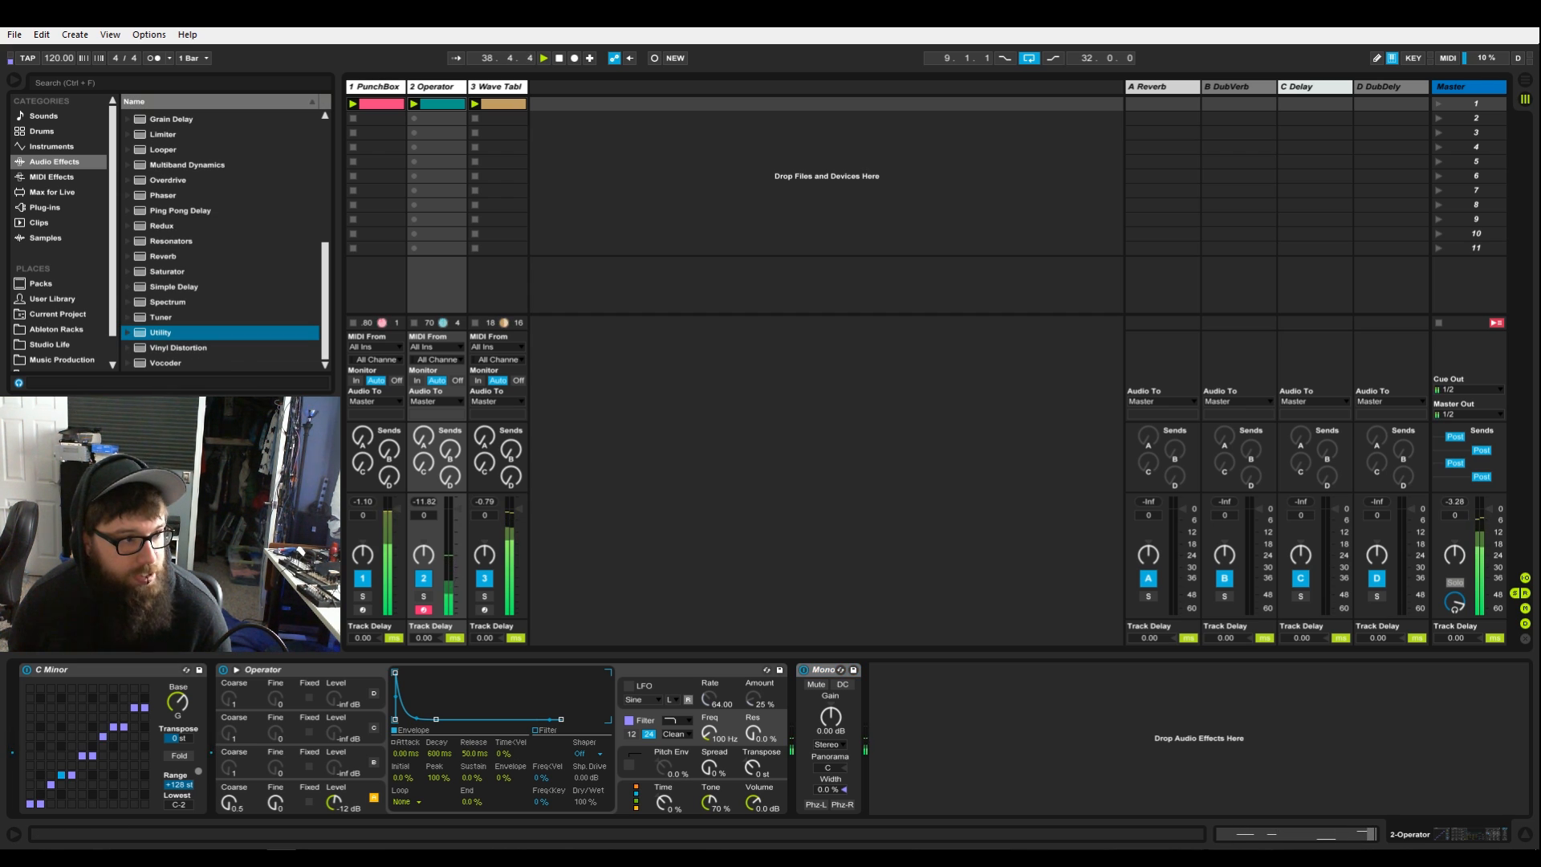
- Insert a Limiter between Operator and the Mono utility and set its gain to 24 dB
{"action": "scroll", "coordinate": [221, 241], "scroll_direction": "up", "scroll_amount": 3}
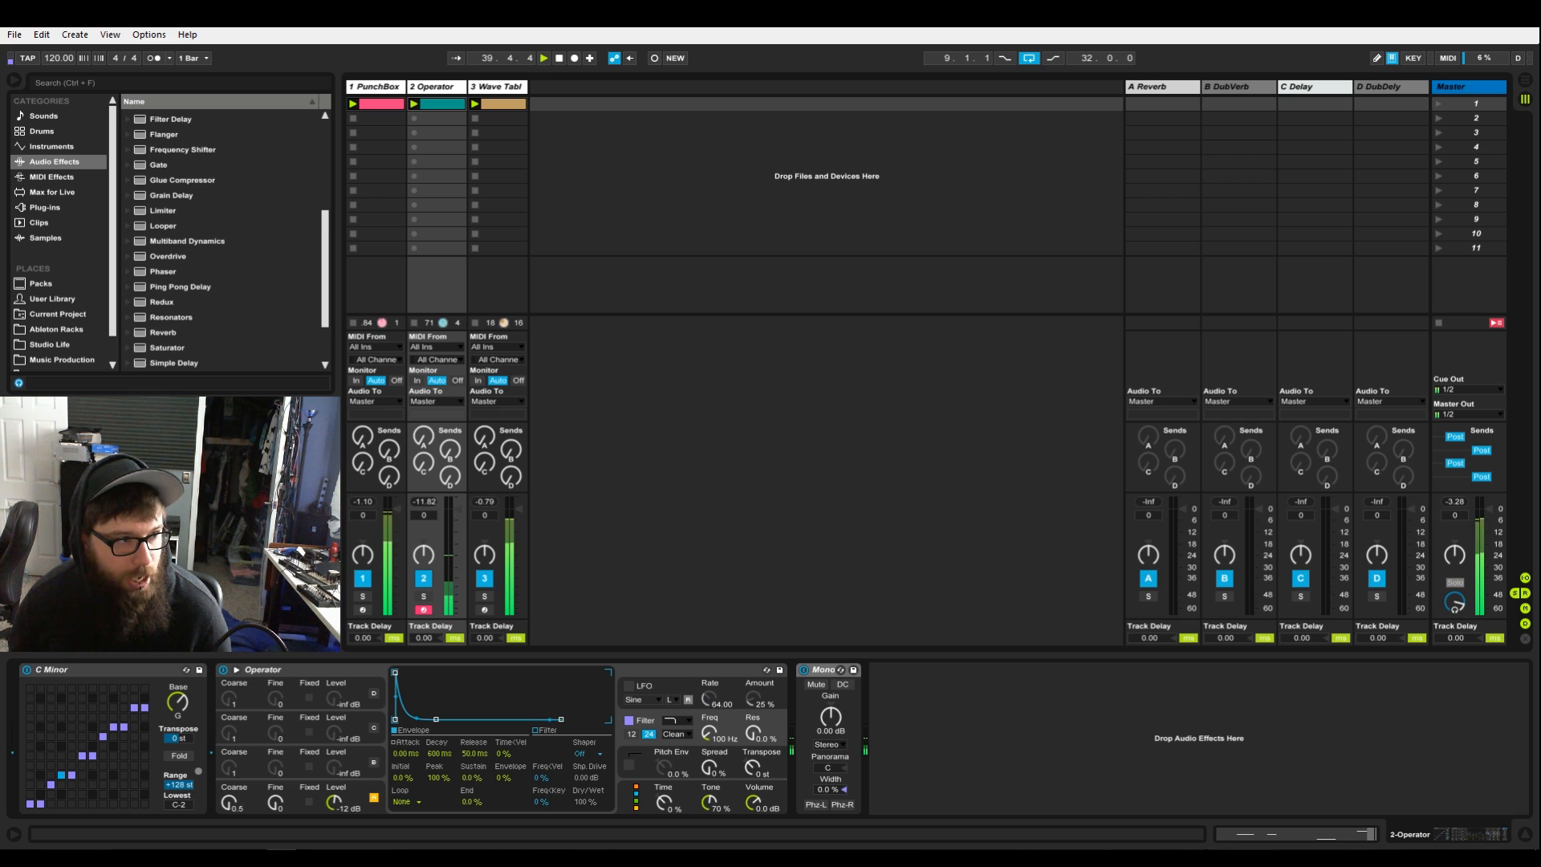
{"action": "left_click_drag", "start_coordinate": [163, 211], "coordinate": [821, 703]}
{"action": "left_click", "coordinate": [821, 707]}
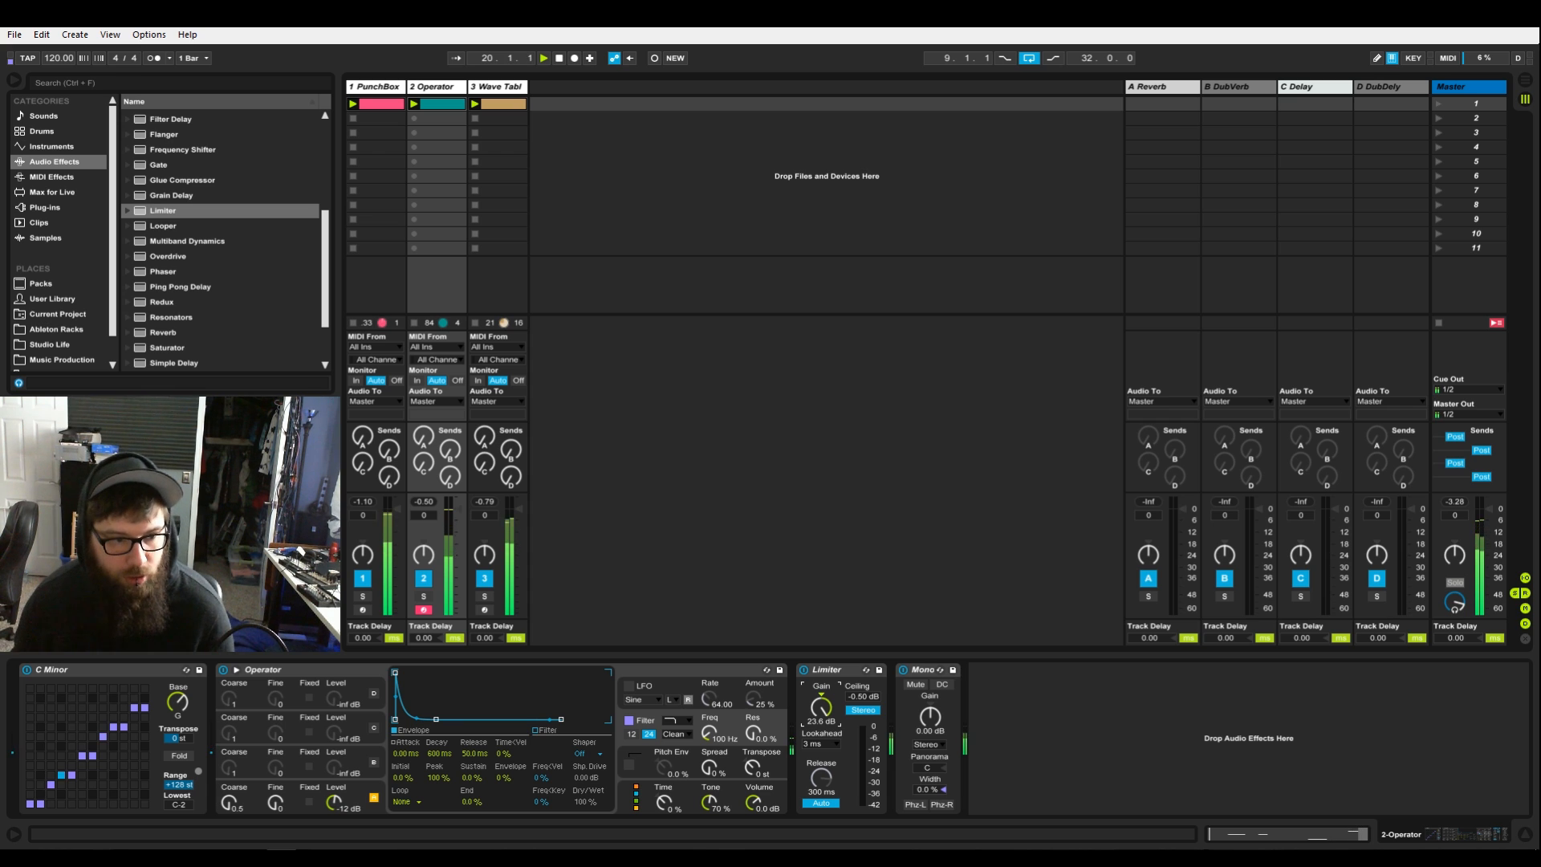
{"action": "left_click_drag", "start_coordinate": [821, 707], "coordinate": [821, 706]}
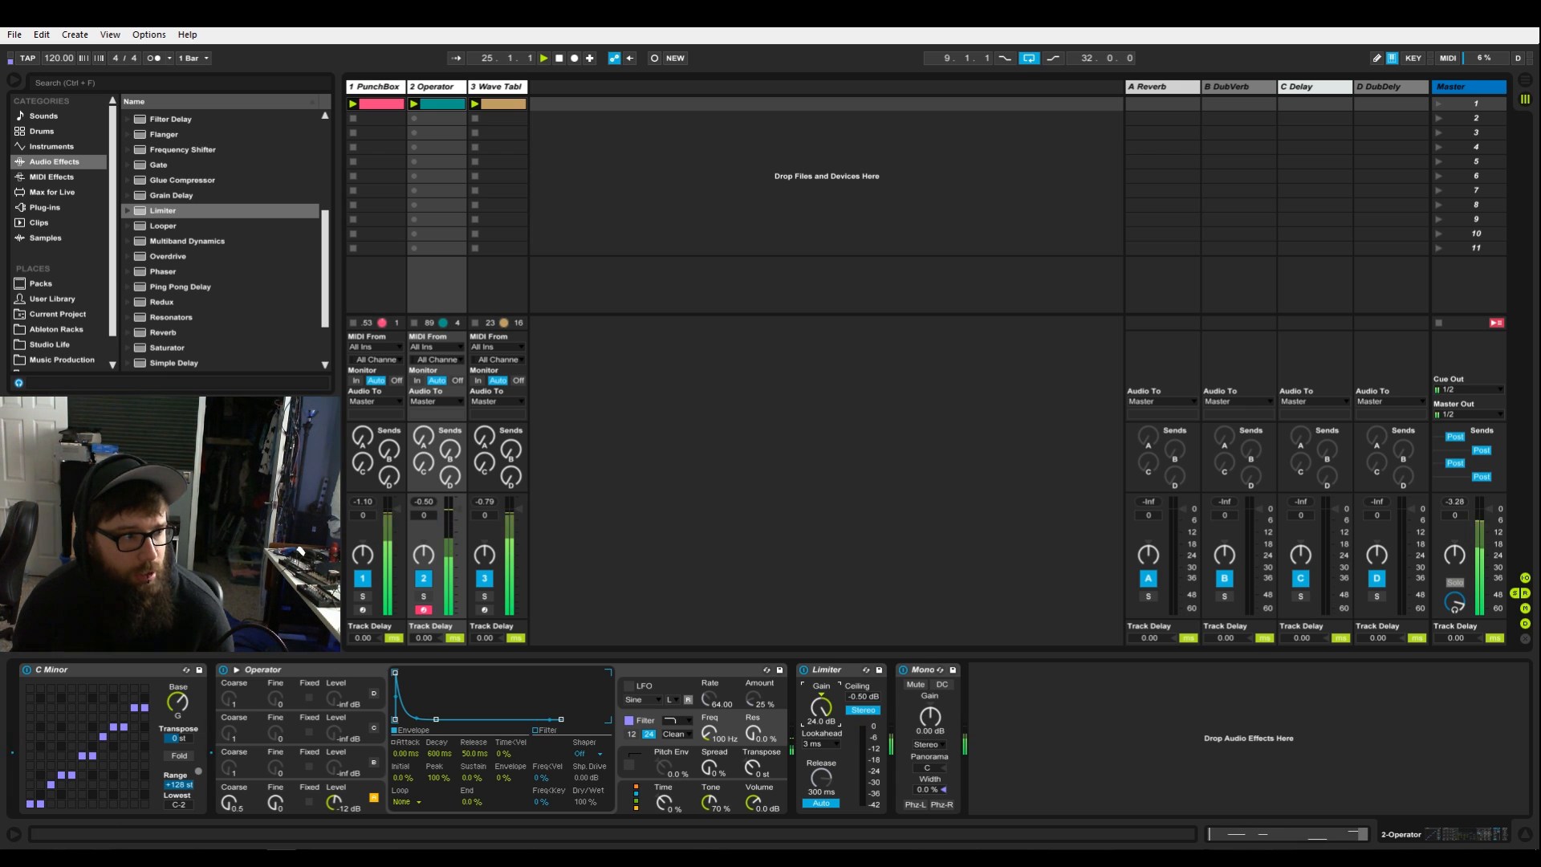
- Insert a Compressor before the Limiter and set its ratio to 4:1 and its attack to 1 ms
{"action": "left_click_drag", "start_coordinate": [325, 269], "coordinate": [325, 198]}
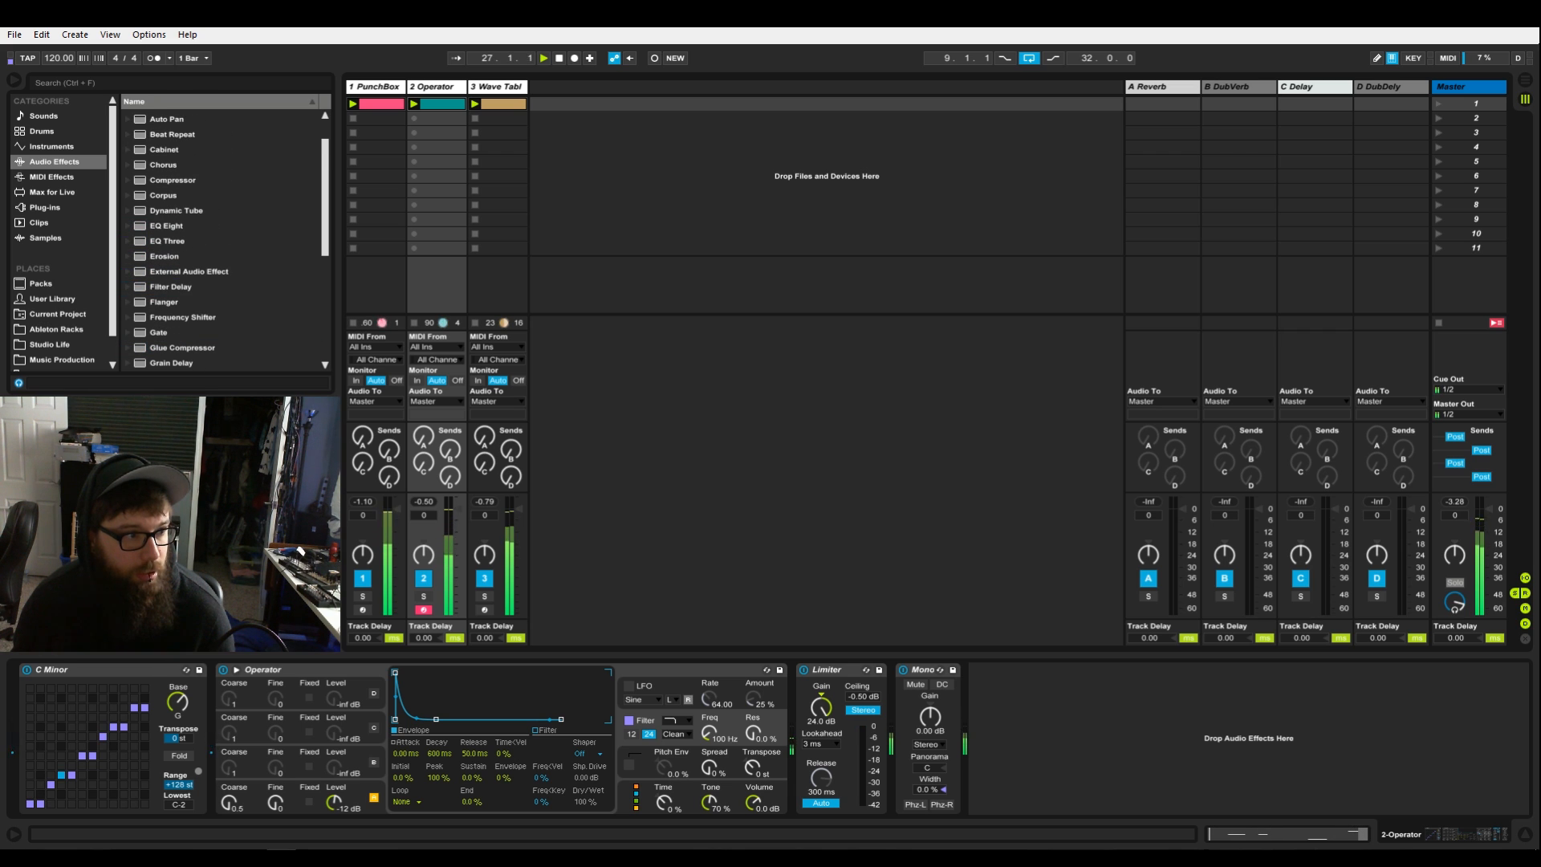
{"action": "left_click_drag", "start_coordinate": [173, 180], "coordinate": [794, 739]}
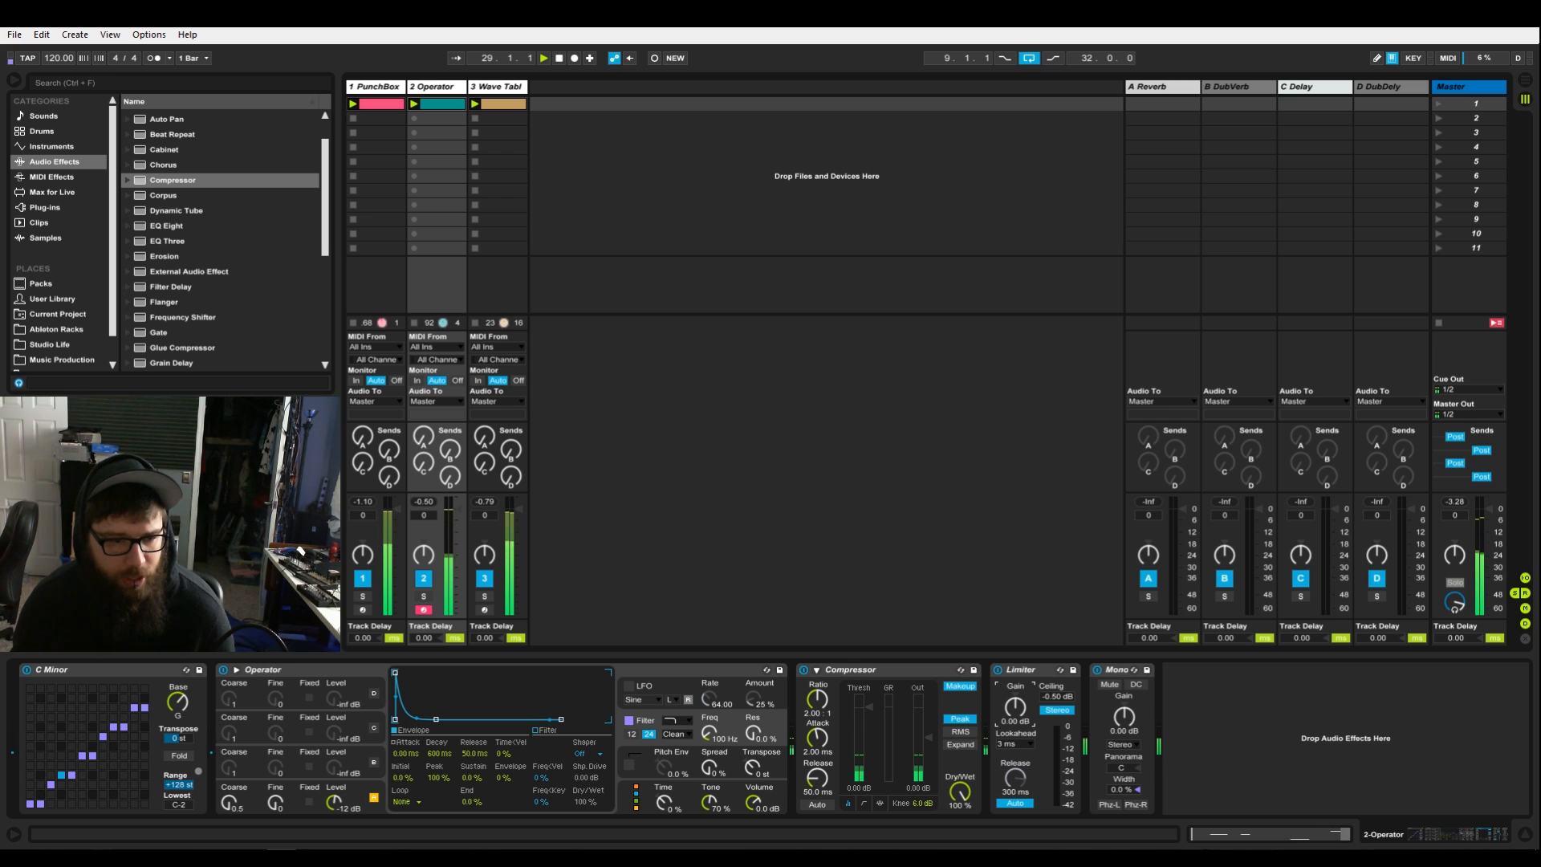
{"action": "left_click", "coordinate": [817, 700]}
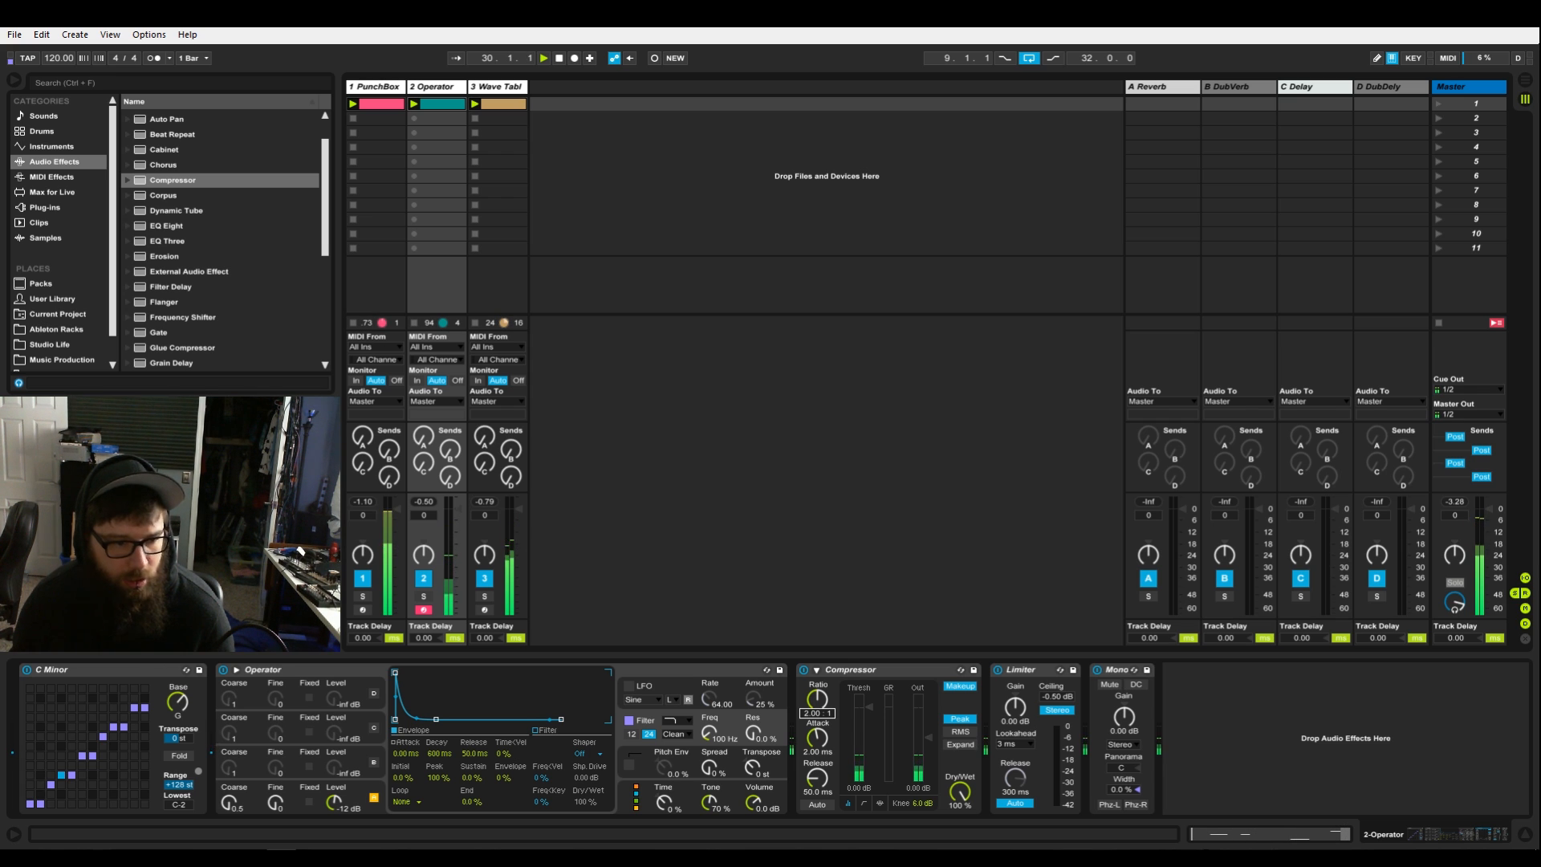
{"action": "type", "text": "4"}
{"action": "key", "text": "Return"}
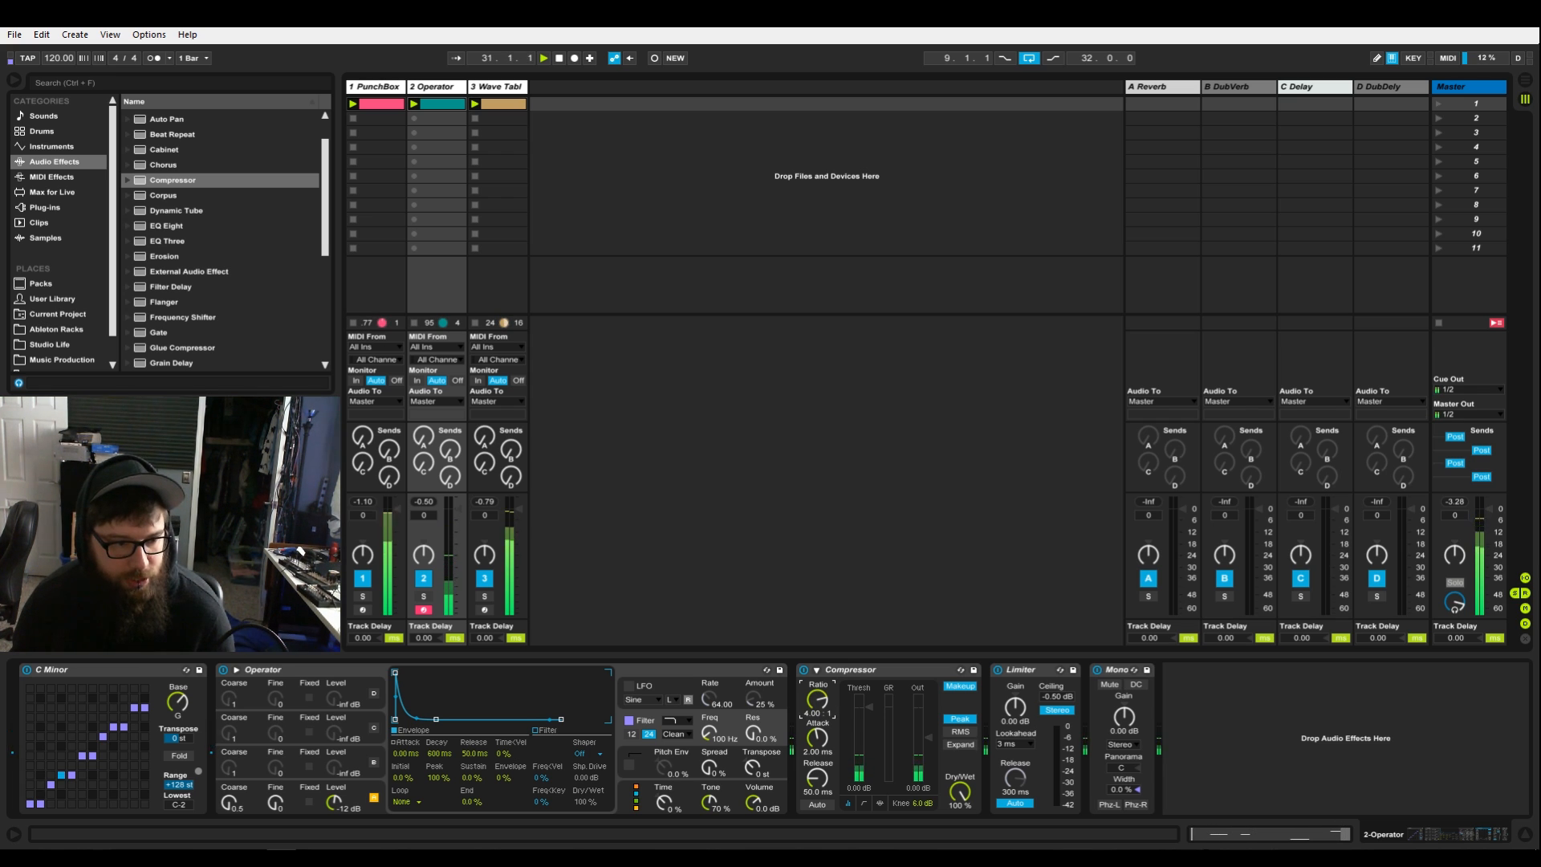
{"action": "left_click", "coordinate": [817, 751]}
{"action": "type", "text": "1"}
{"action": "key", "text": "Return"}
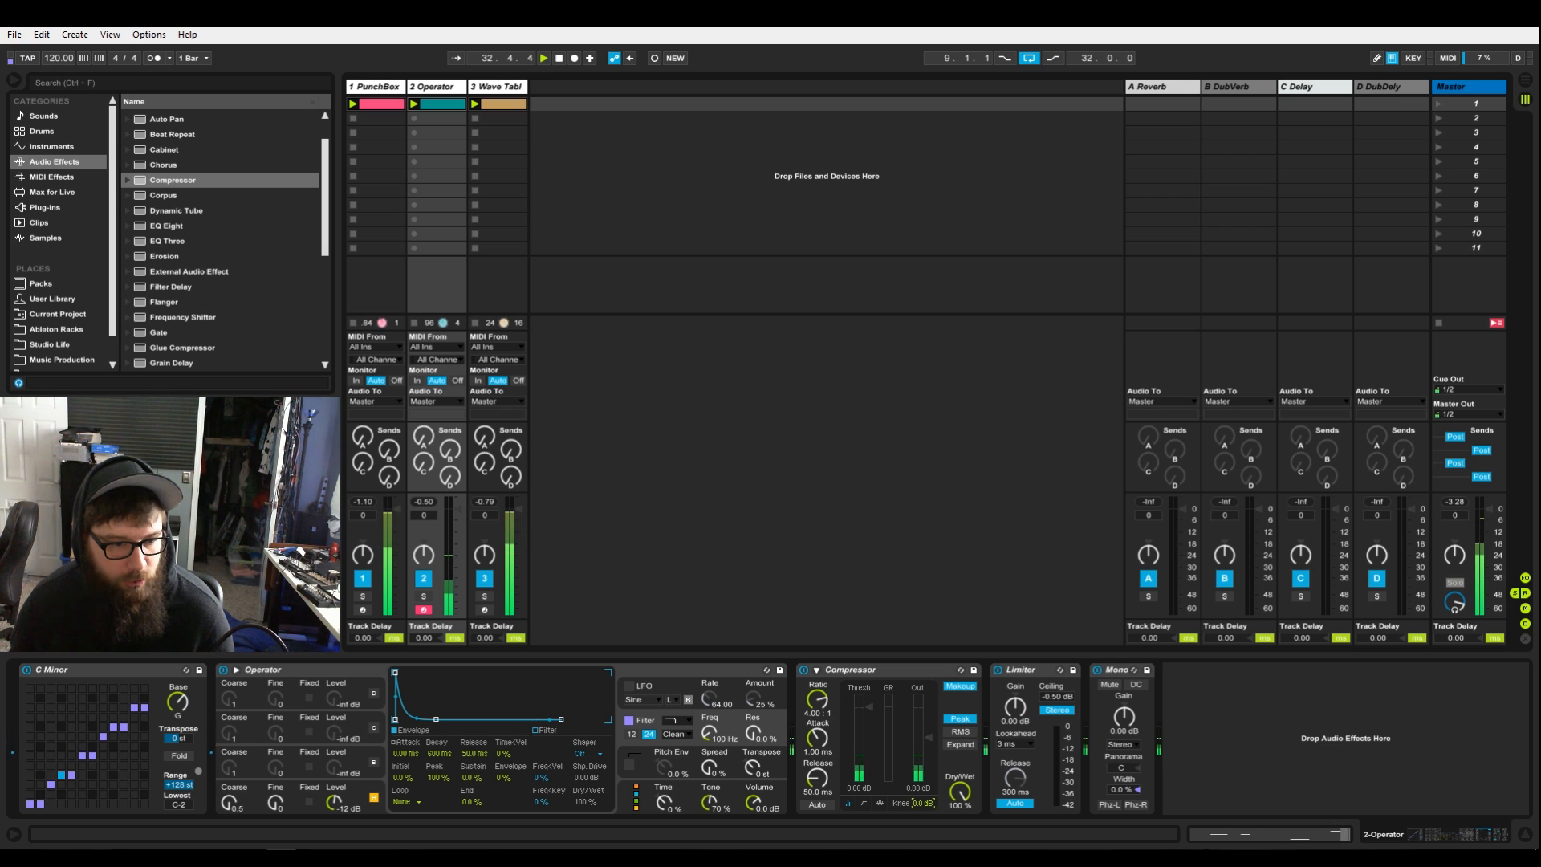
- Lower the Compressor's threshold to -29 dB on its transfer curve and set the Limiter's gain to 3.7 dB
{"action": "left_click", "coordinate": [864, 802]}
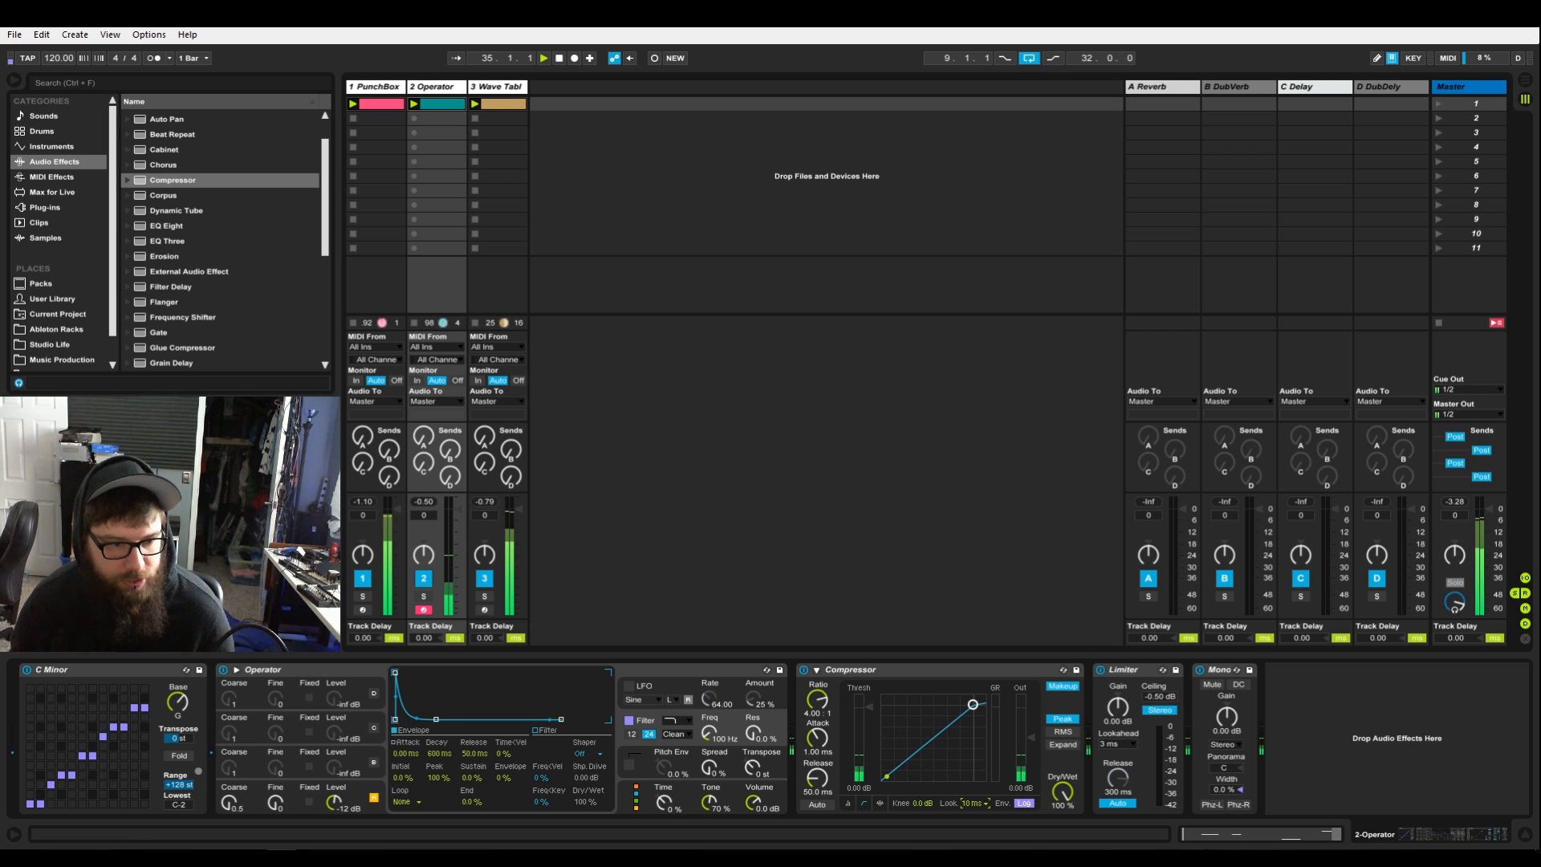
{"action": "left_click_drag", "start_coordinate": [973, 704], "coordinate": [921, 725]}
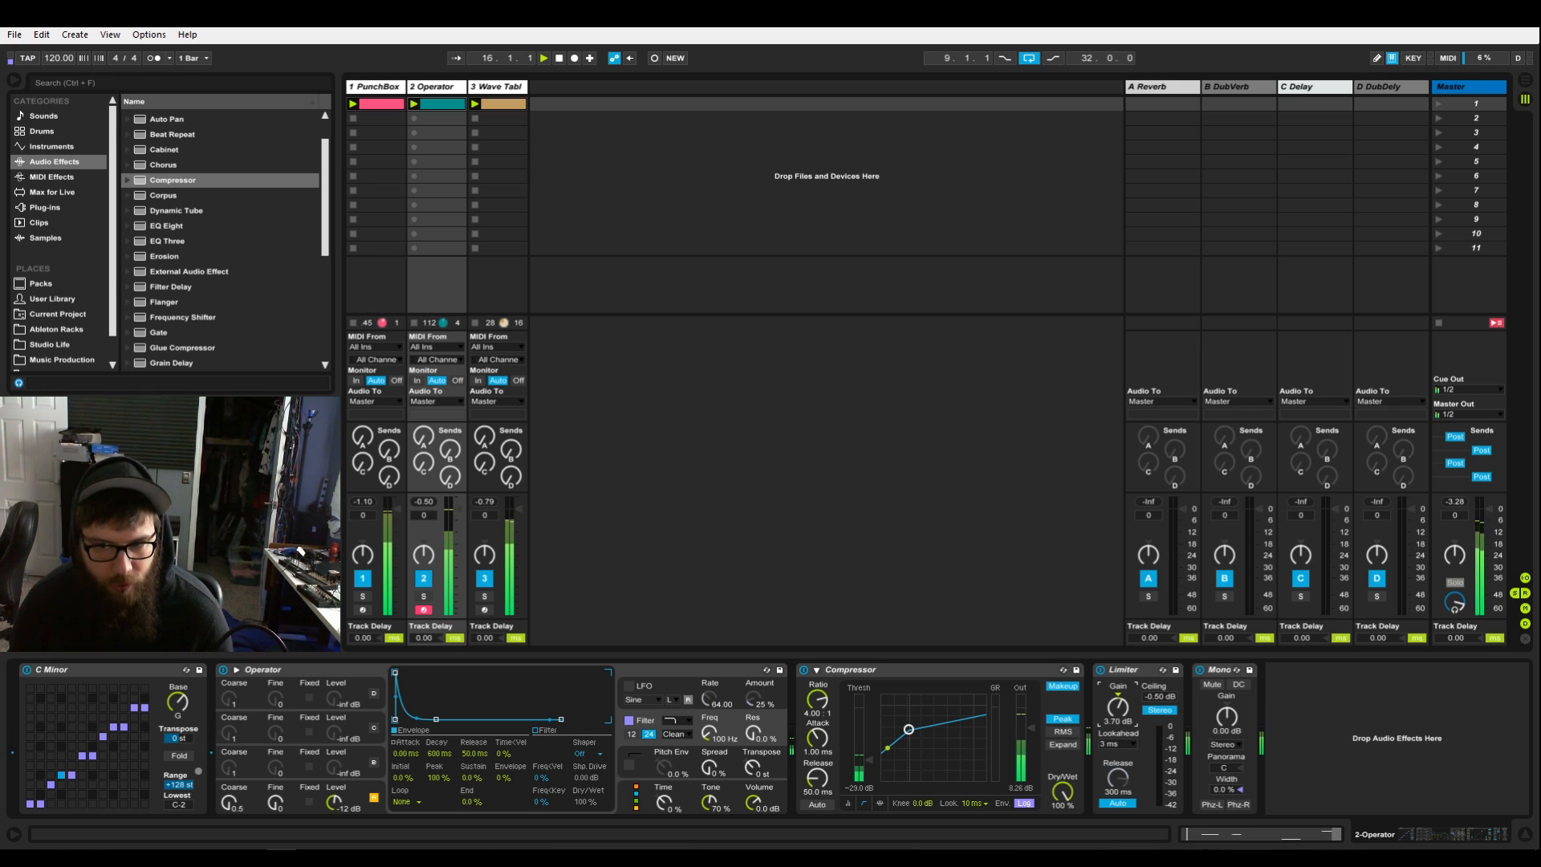
{"action": "left_click", "coordinate": [851, 670]}
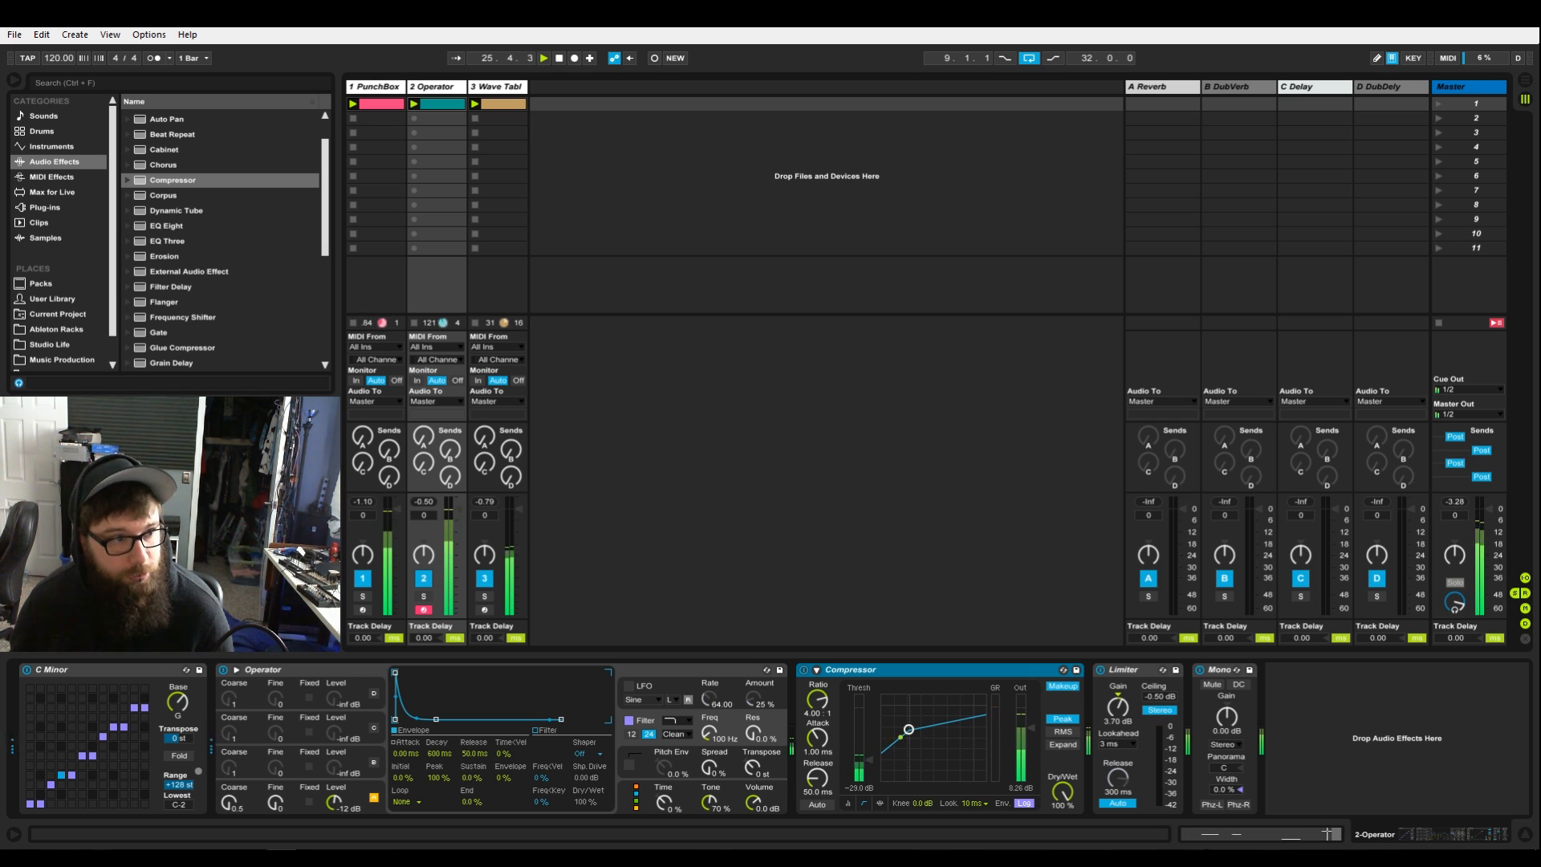
- Open the Operator clip's notes and lower the Wave Tabl track to -7 dB and the PunchBox track to -10 dB
{"action": "double_click", "coordinate": [442, 103]}
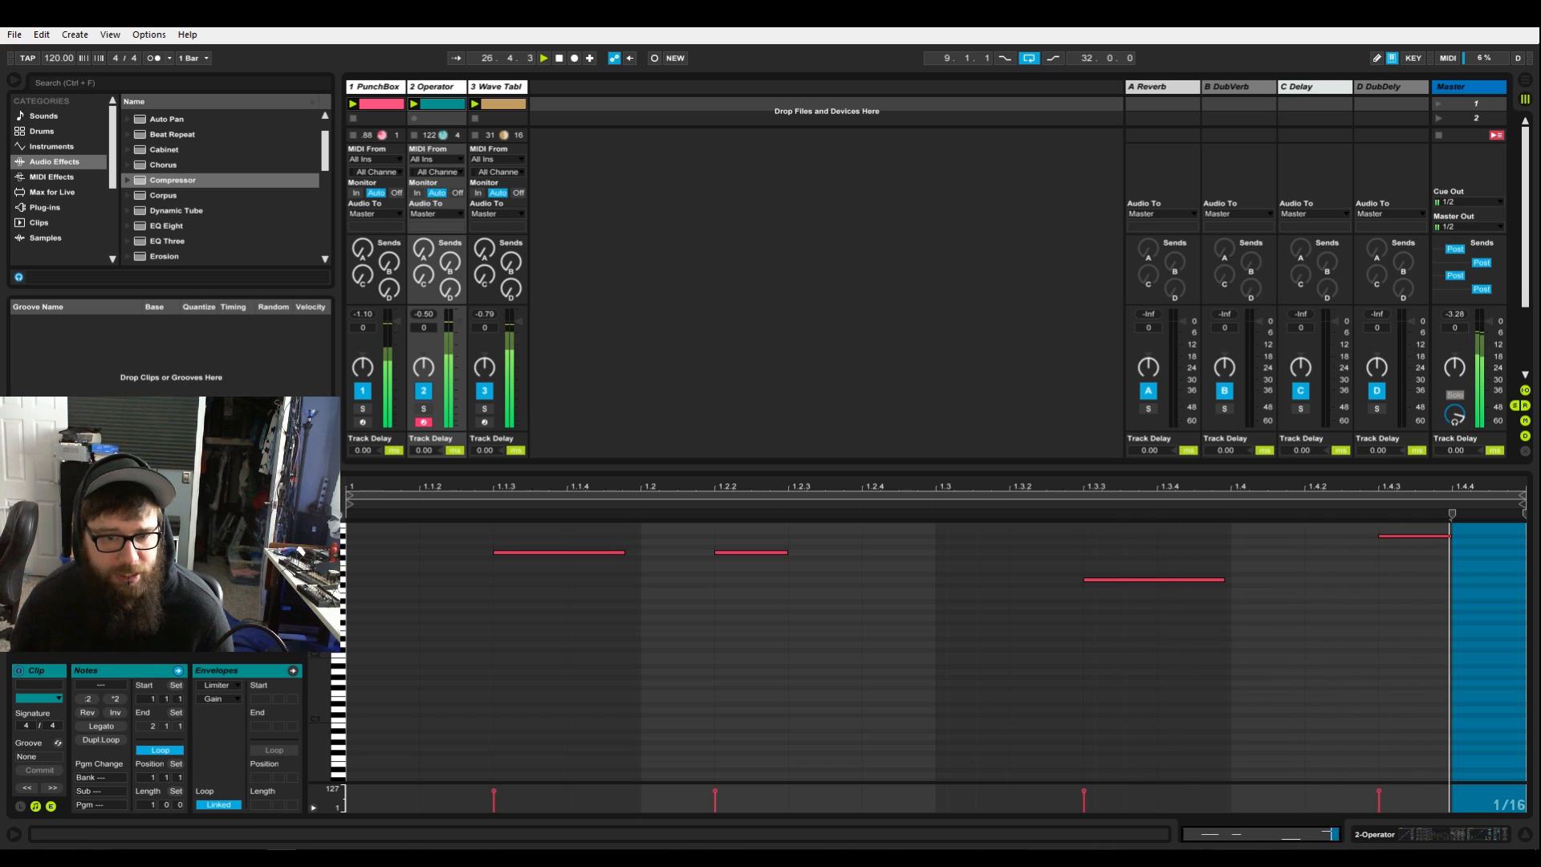
{"action": "left_click_drag", "start_coordinate": [1513, 642], "coordinate": [520, 514]}
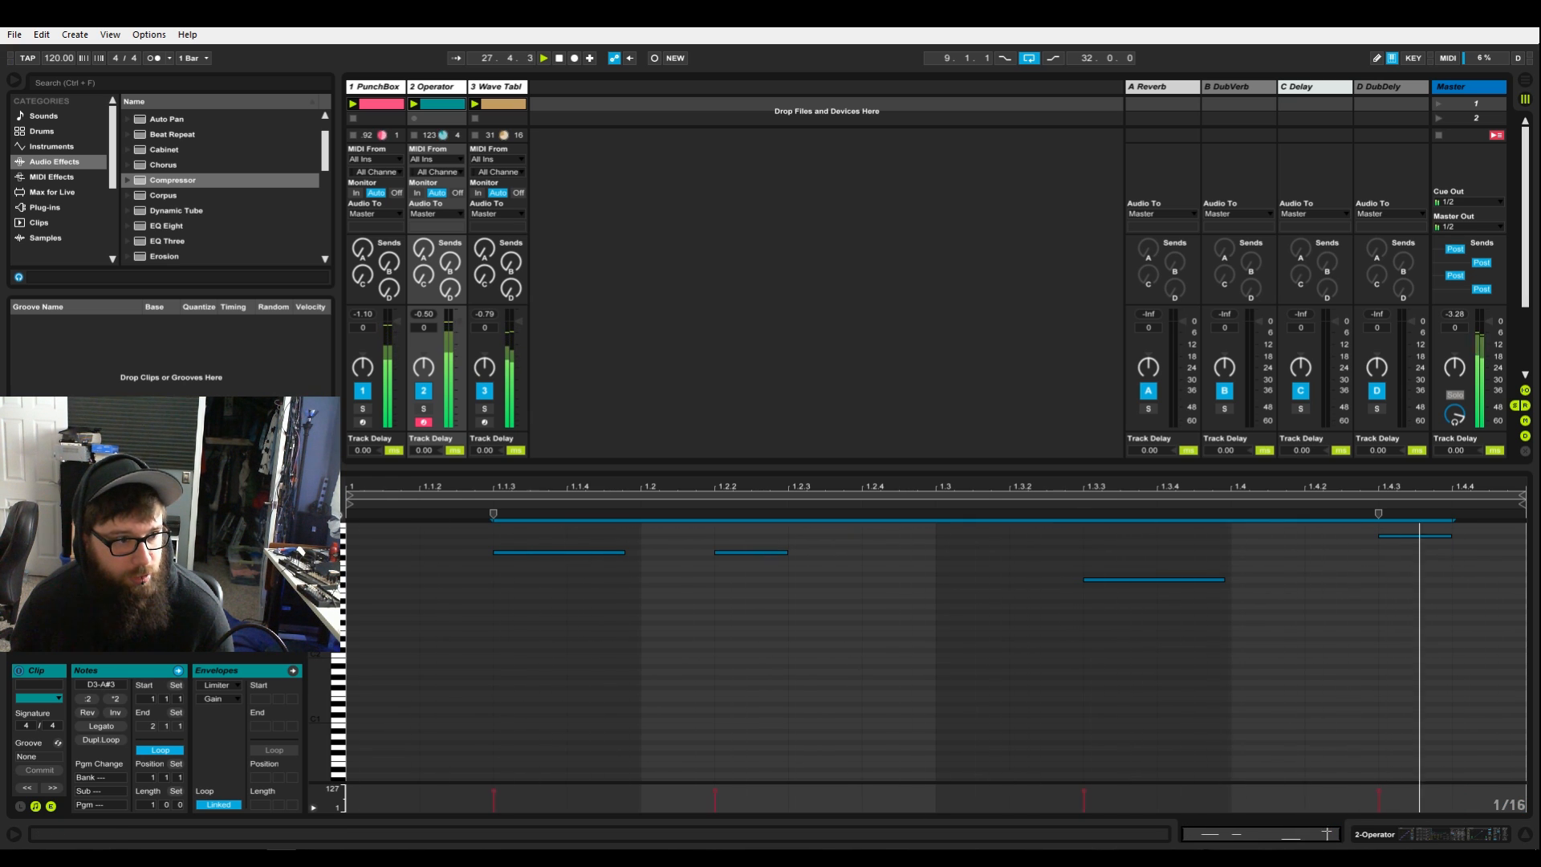
{"action": "left_click_drag", "start_coordinate": [519, 321], "coordinate": [519, 334]}
{"action": "left_click_drag", "start_coordinate": [397, 321], "coordinate": [397, 341]}
- Transpose all notes in the Operator clip down 27 semitones, to the range B0 to G1
{"action": "left_click_drag", "start_coordinate": [1483, 675], "coordinate": [962, 586]}
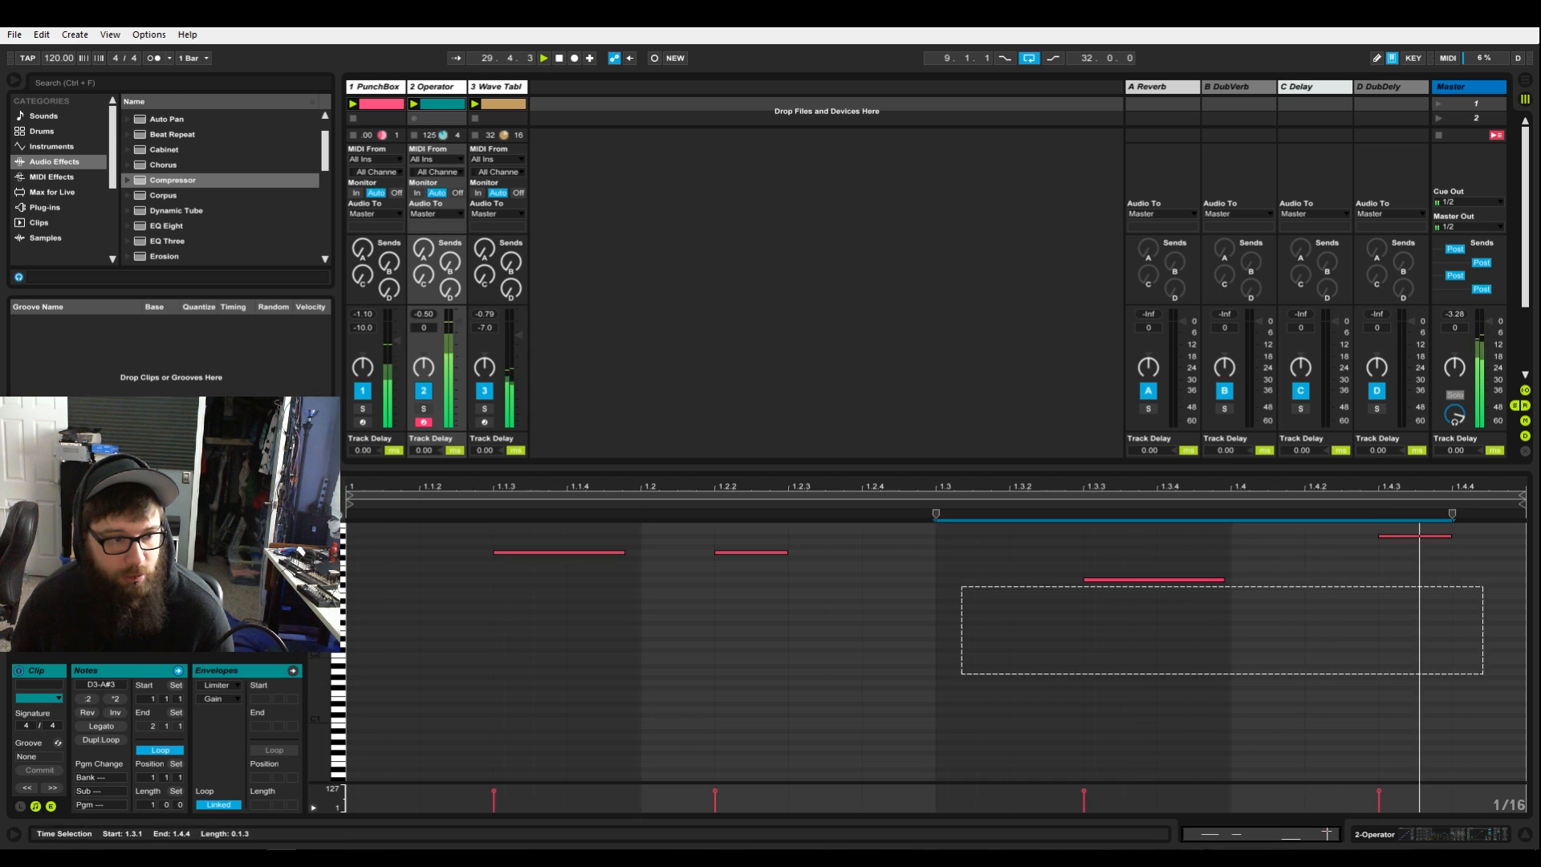
{"action": "key", "text": "ctrl+a"}
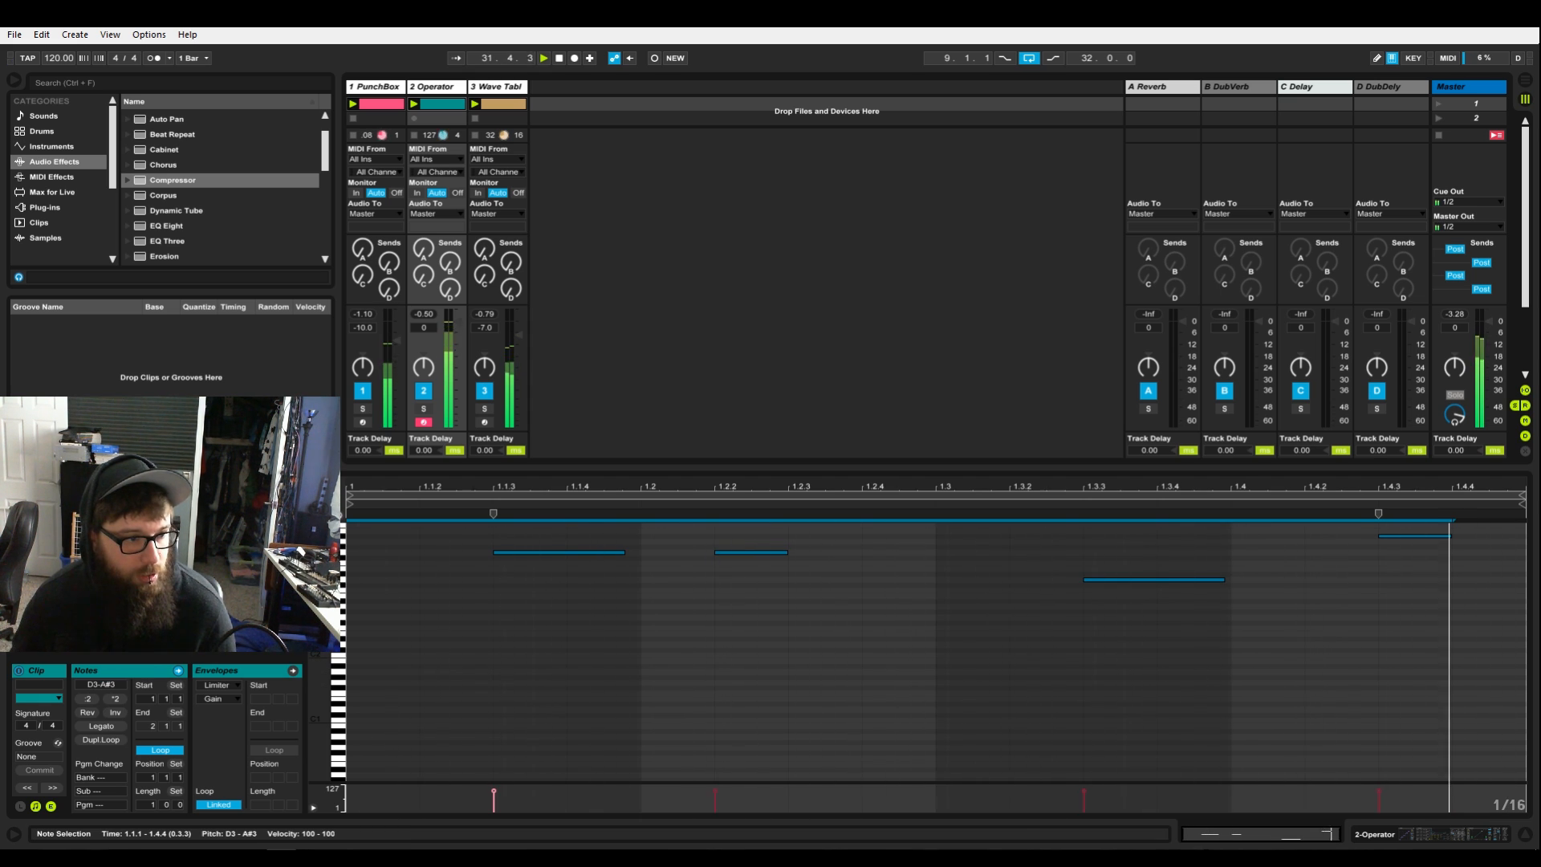
{"action": "key", "text": "Down"}
{"action": "key", "text": "Down"}
{"action": "key", "text": "Down"}
{"action": "key", "text": "Down"}
{"action": "key", "text": "Down"}
{"action": "key", "text": "Down"}
{"action": "key", "text": "Down"}
{"action": "key", "text": "Down"}
{"action": "key", "text": "Down"}
{"action": "key", "text": "Down"}
{"action": "key", "text": "Down"}
{"action": "key", "text": "Down"}
{"action": "key", "text": "Down"}
{"action": "key", "text": "Down"}
{"action": "key", "text": "Down"}
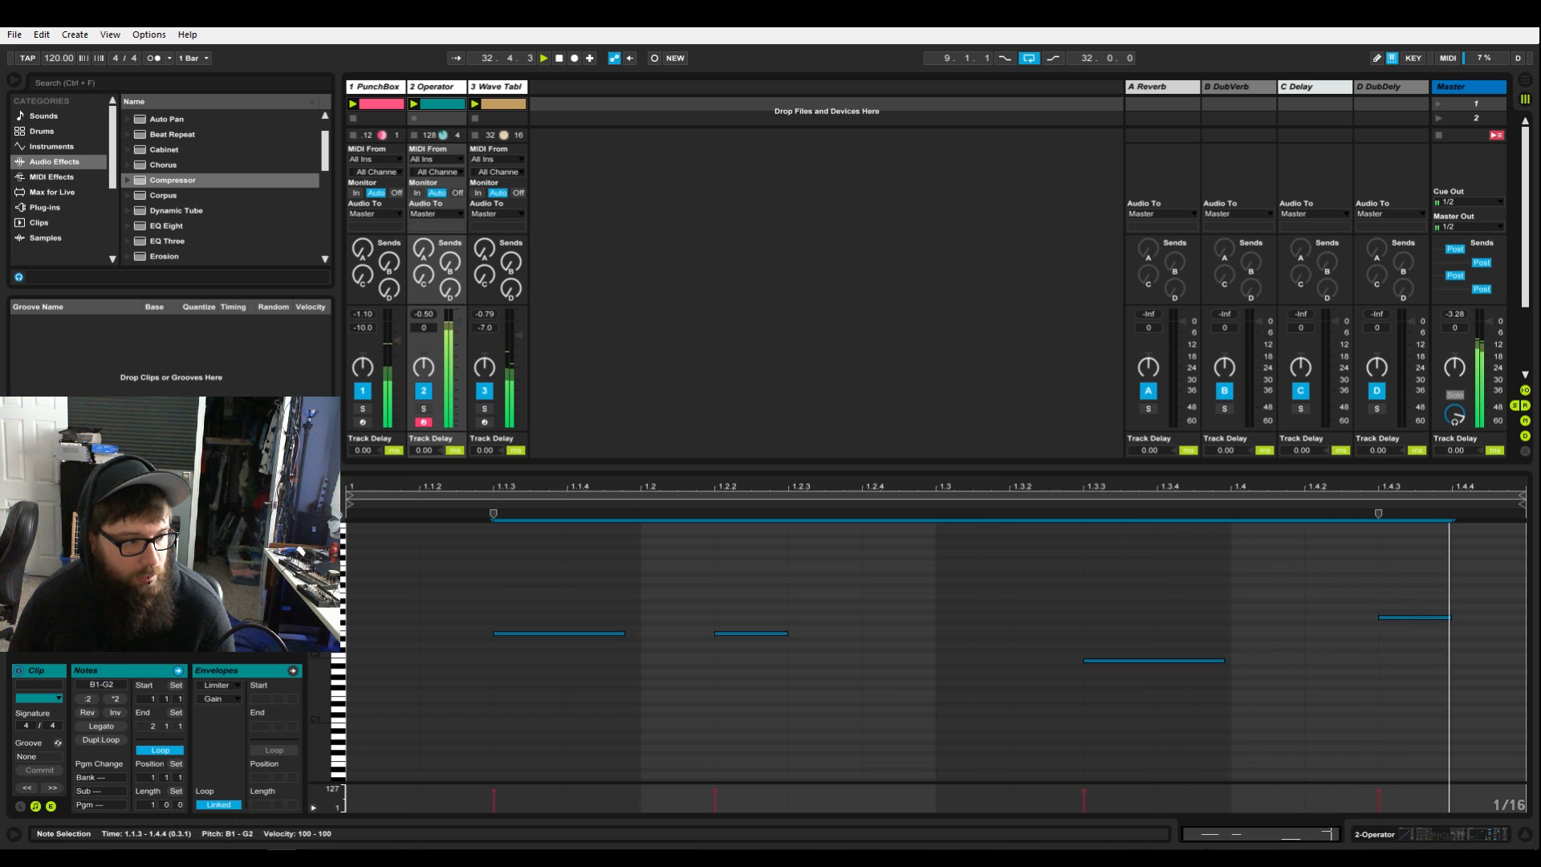
{"action": "key", "text": "Down"}
{"action": "key", "text": "Down"}
{"action": "key", "text": "Down"}
{"action": "key", "text": "Down"}
{"action": "key", "text": "Down"}
{"action": "key", "text": "Down"}
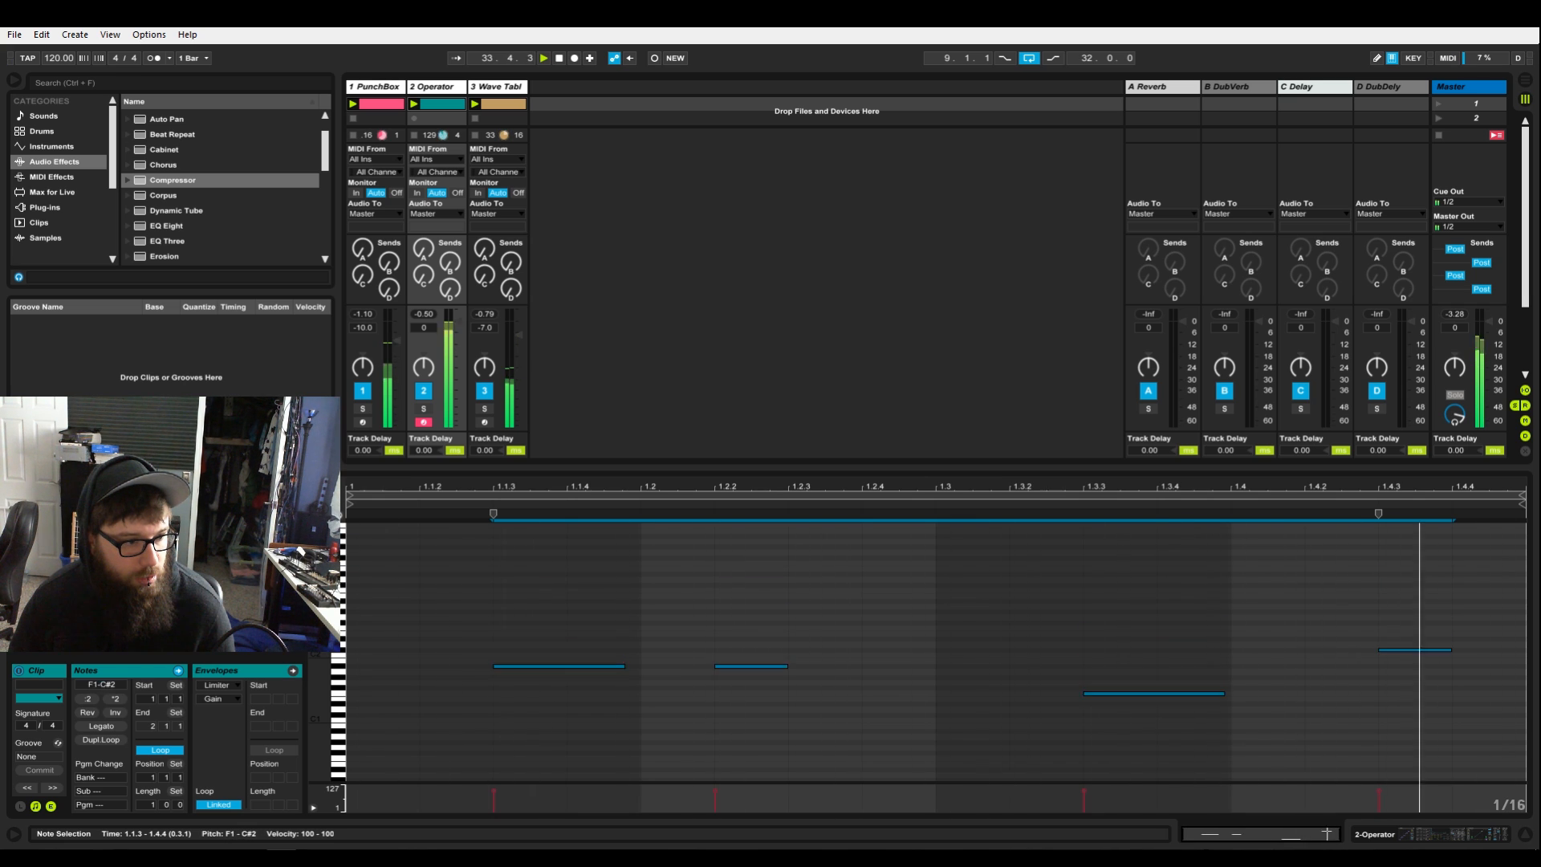
{"action": "key", "text": "Down"}
{"action": "key", "text": "Down"}
{"action": "key", "text": "Down"}
{"action": "key", "text": "Down"}
{"action": "key", "text": "Down"}
{"action": "key", "text": "Down"}
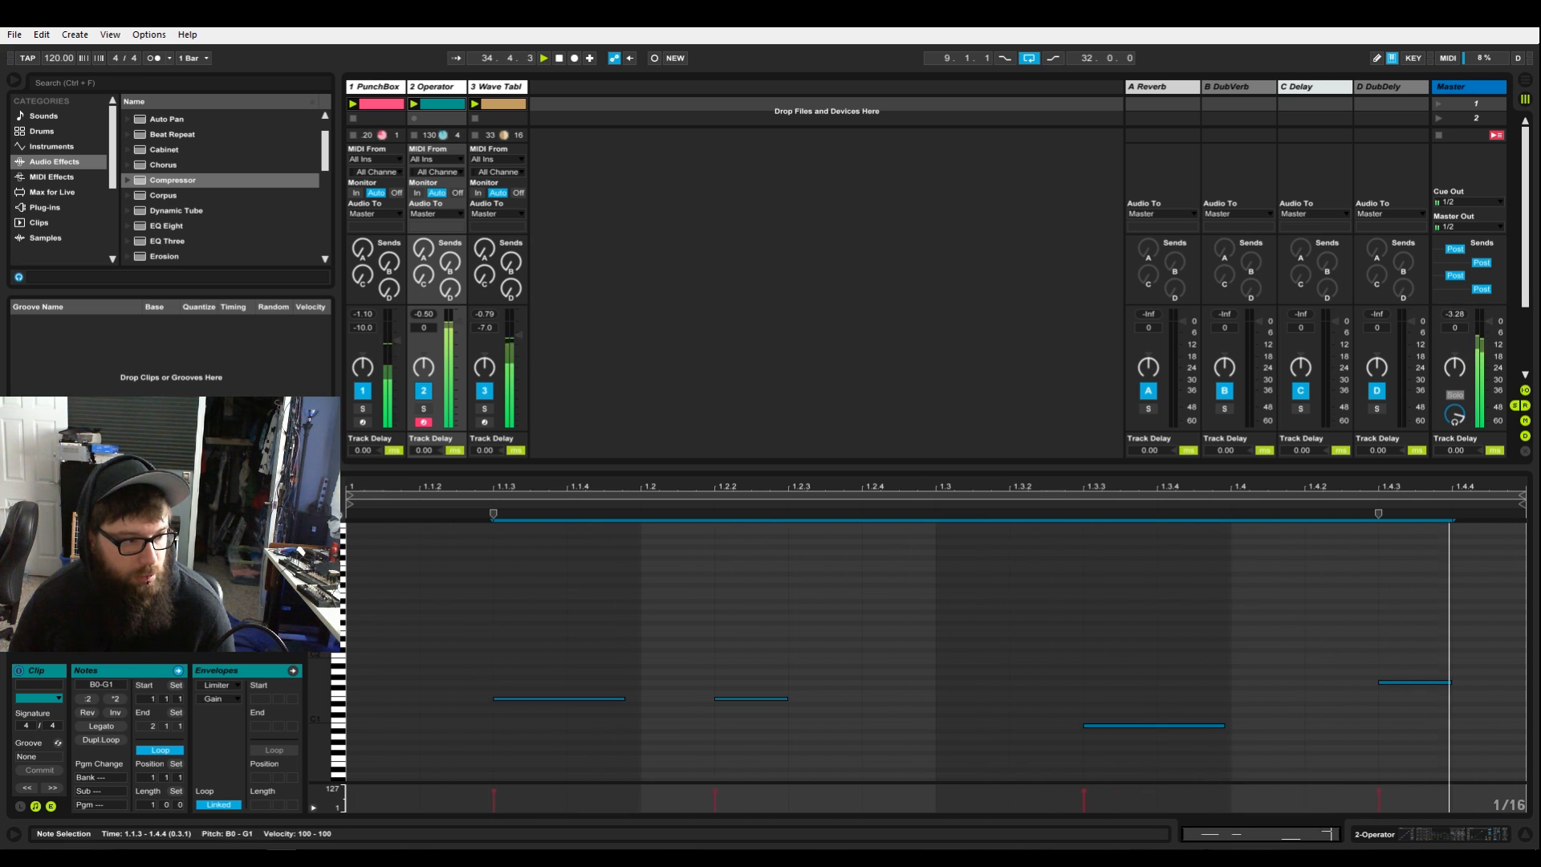
- Transpose all notes in the Operator clip up eight semitones, to the range G1 to D#2
{"action": "key", "text": "Up"}
{"action": "key", "text": "Up"}
{"action": "key", "text": "Up"}
{"action": "key", "text": "Up"}
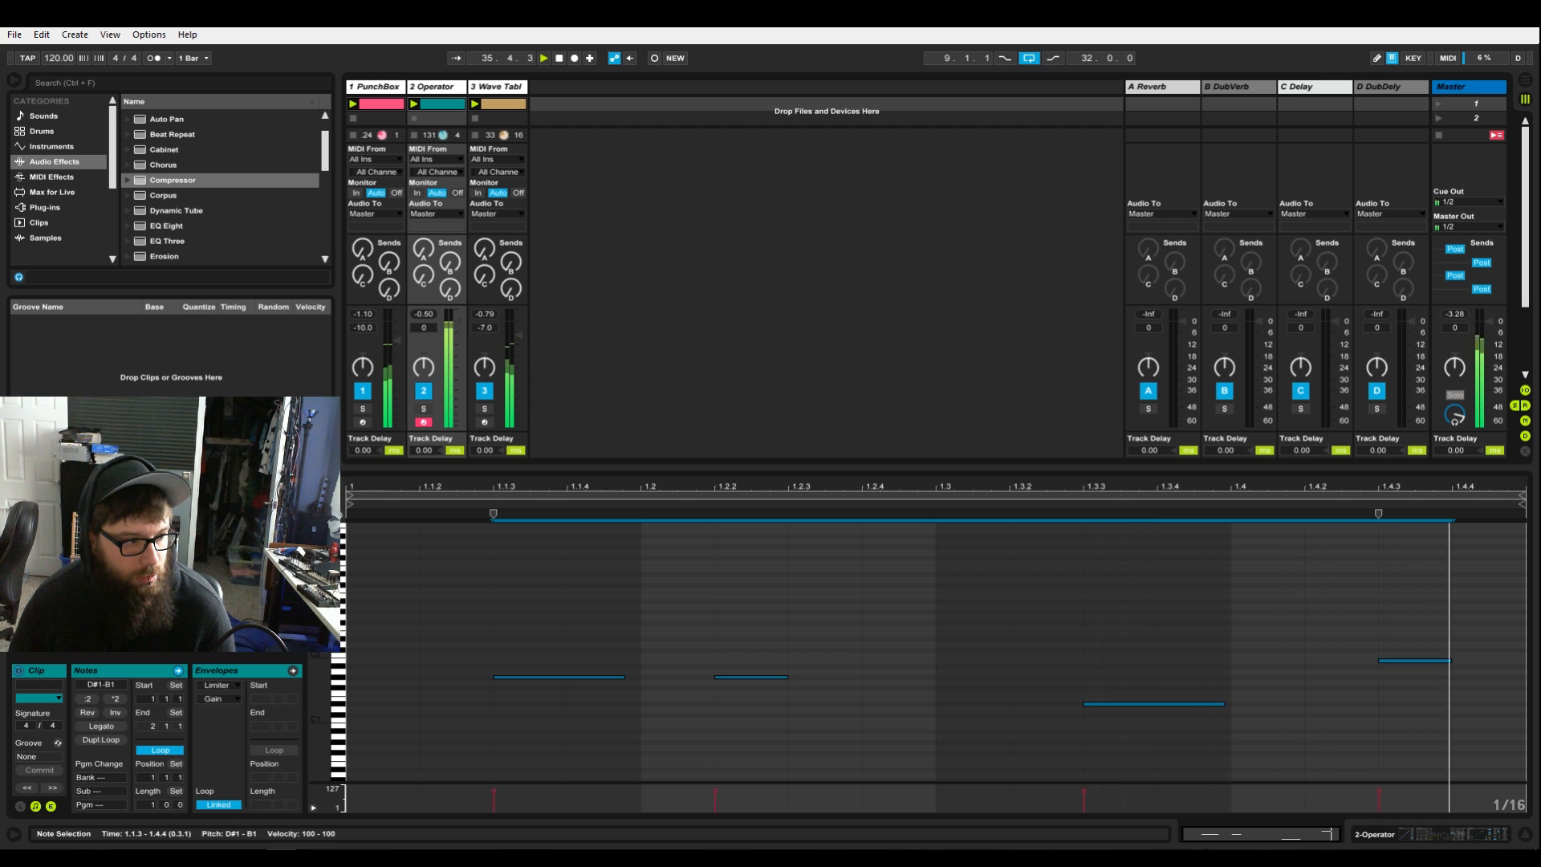
{"action": "key", "text": "Up"}
{"action": "key", "text": "Up"}
{"action": "key", "text": "Up"}
{"action": "key", "text": "Up"}
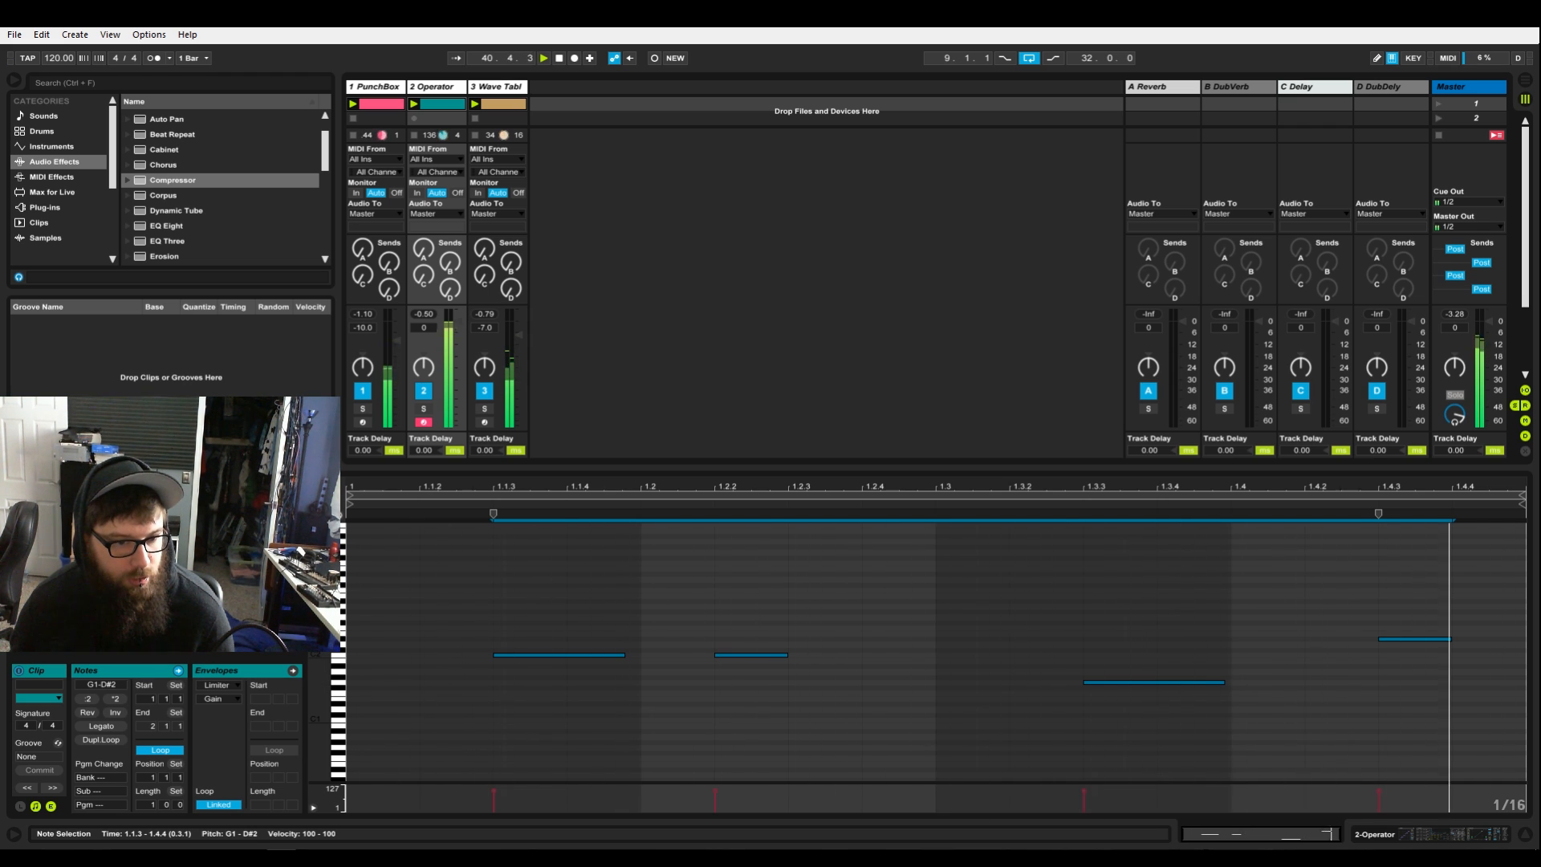
- Reselect all notes in the Operator clip and transpose them down five semitones, to the range D1 to A#1
{"action": "left_click", "coordinate": [1157, 594]}
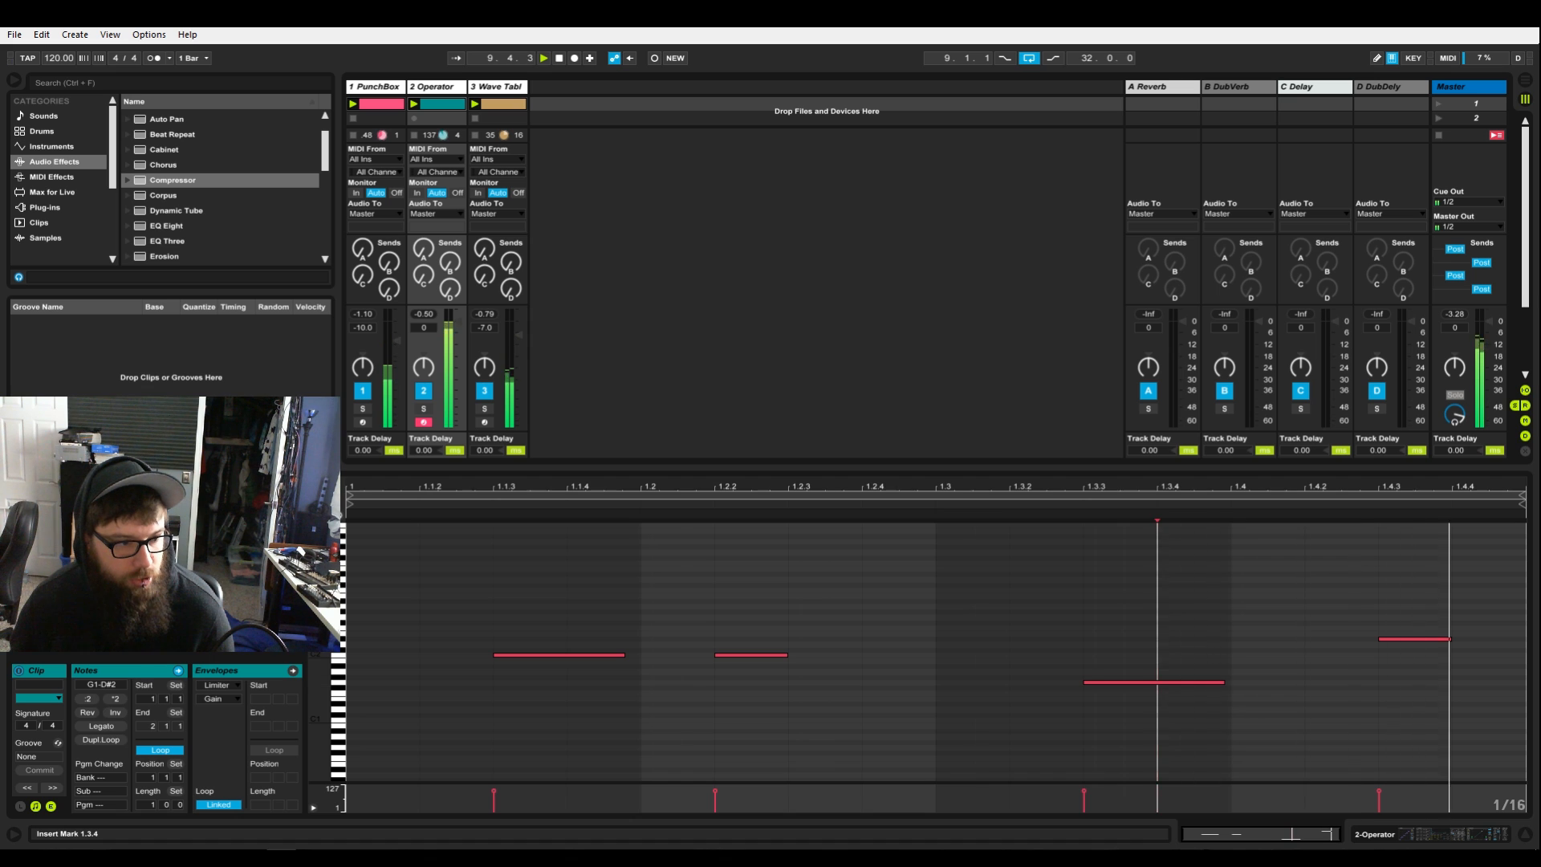
{"action": "left_click_drag", "start_coordinate": [504, 607], "coordinate": [1526, 773]}
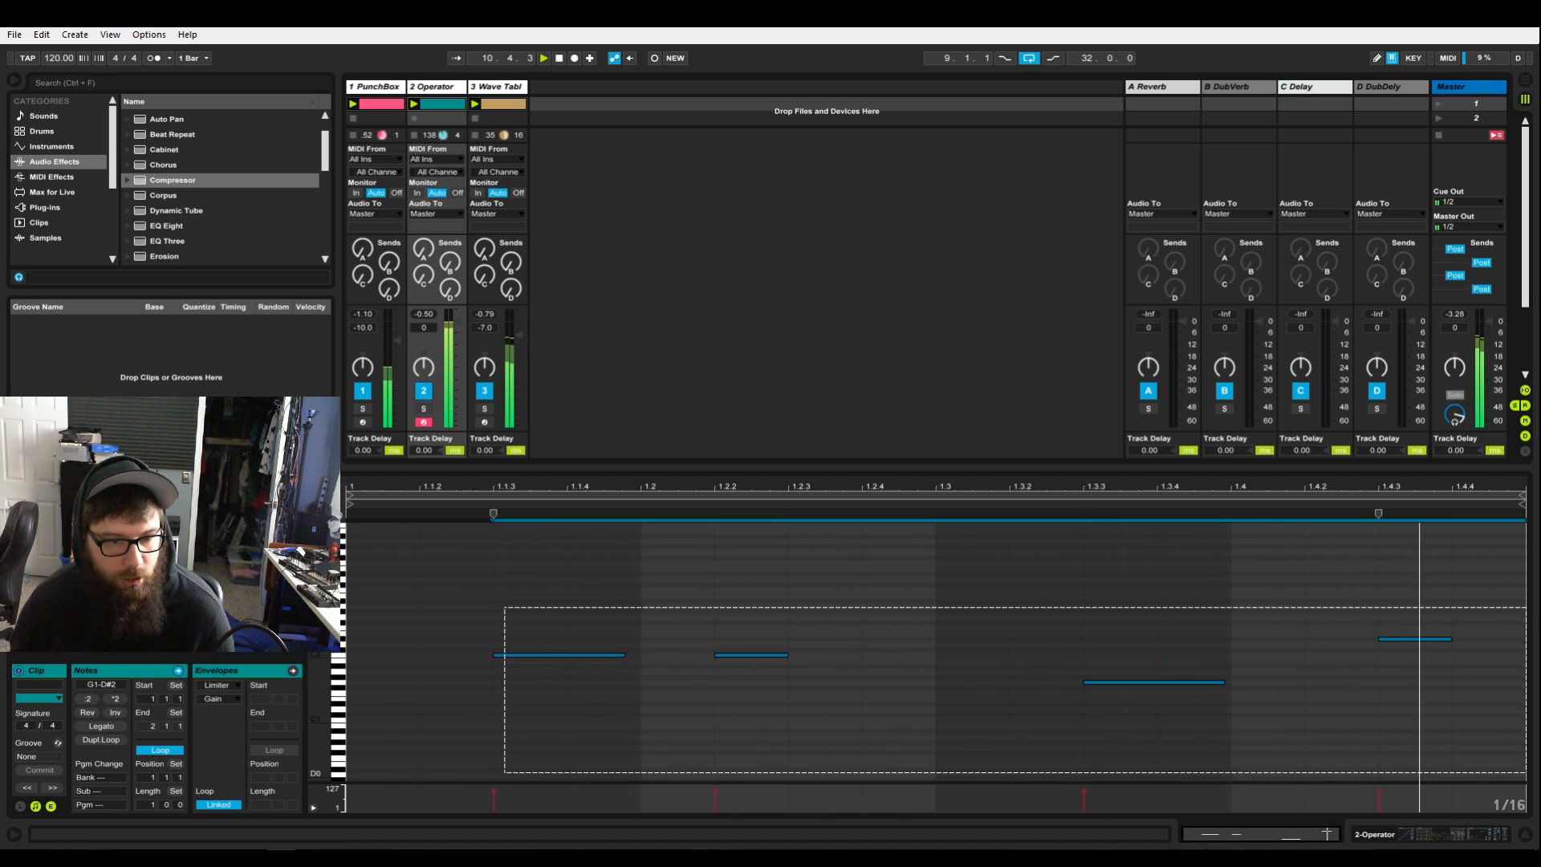
{"action": "key", "text": "Down"}
{"action": "key", "text": "Down"}
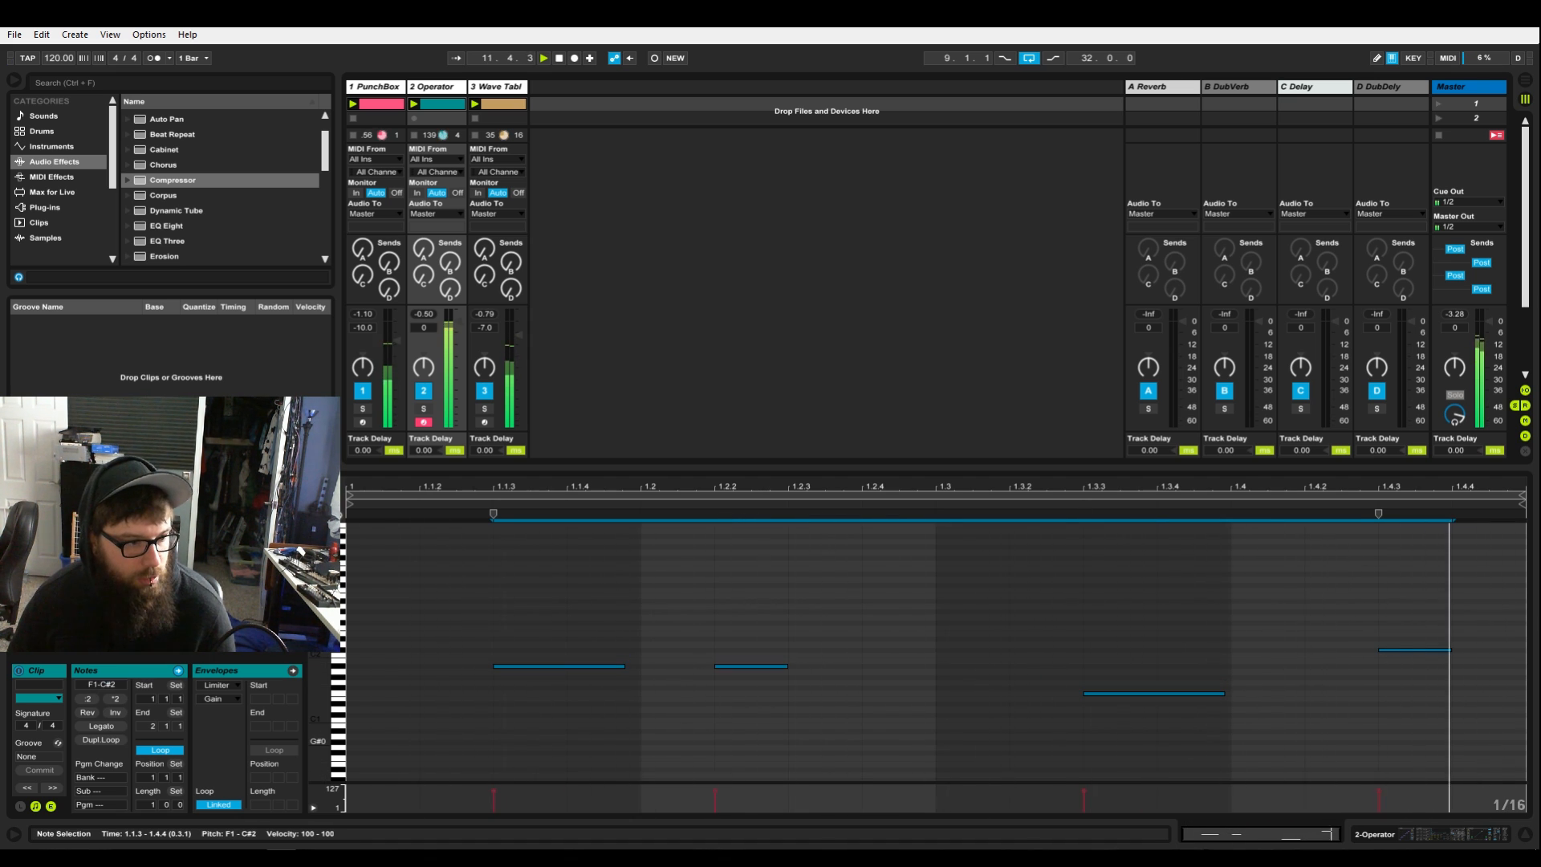
{"action": "key", "text": "Down"}
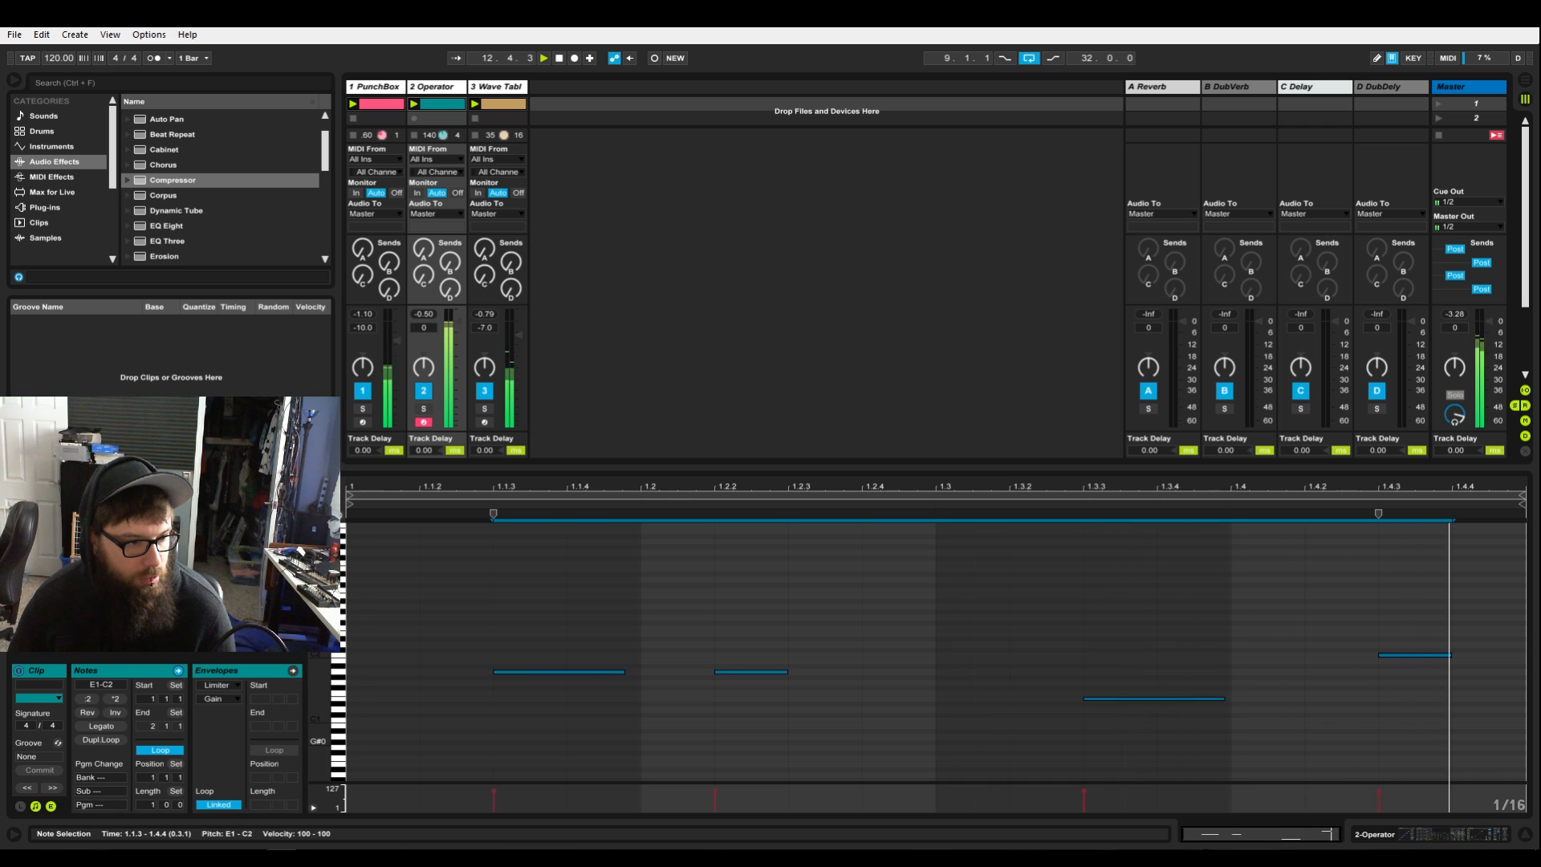
{"action": "key", "text": "Down"}
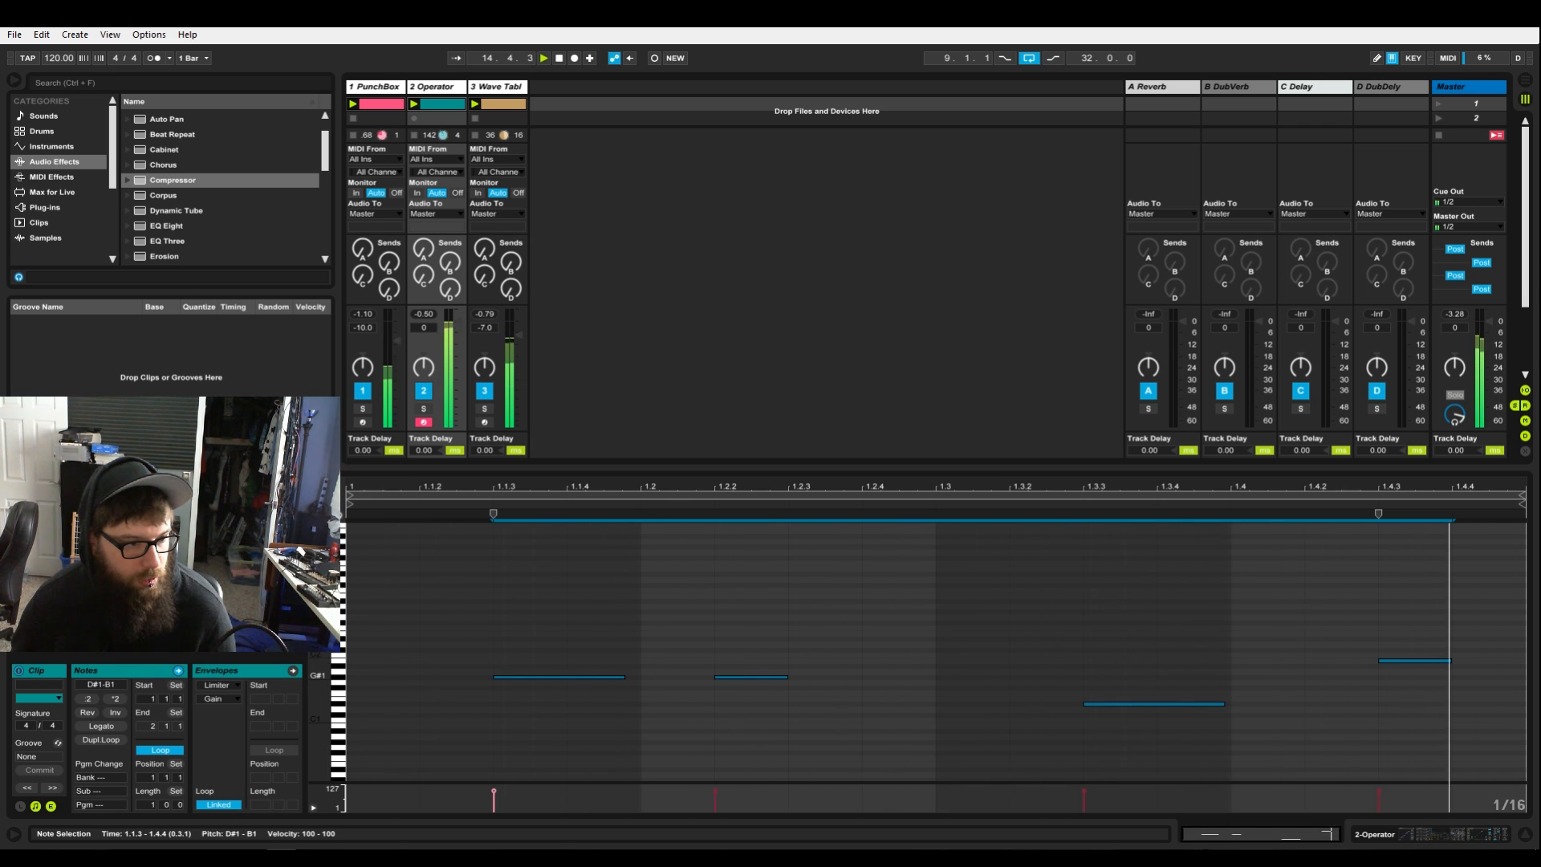
{"action": "key", "text": "Down"}
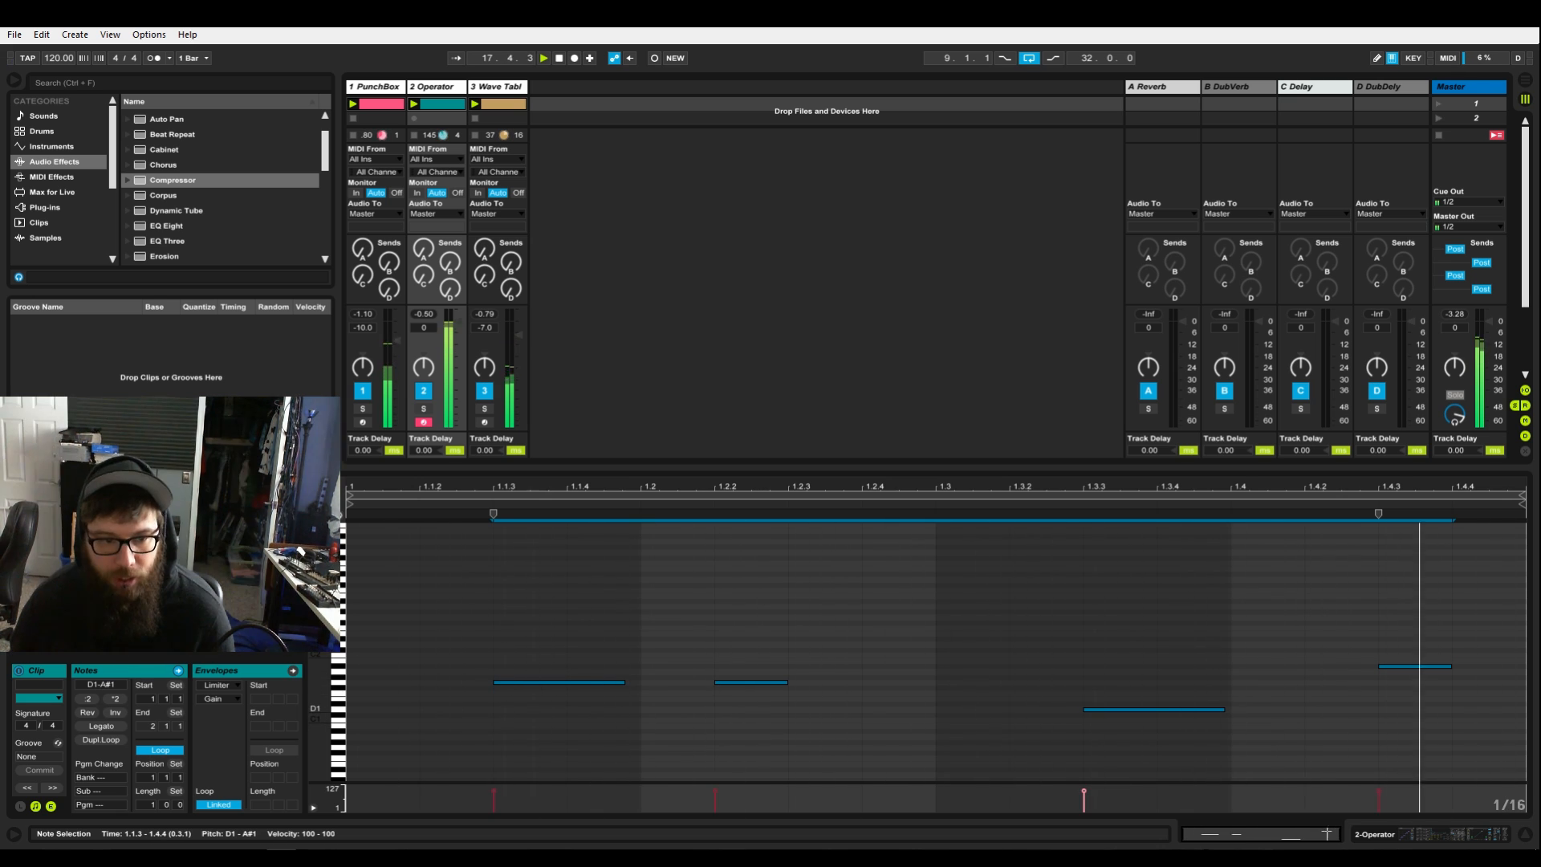
- Transpose only the note at 1.3.3 in the Operator clip up five semitones to G1
{"action": "left_click", "coordinate": [1158, 696]}
{"action": "left_click", "coordinate": [1158, 709]}
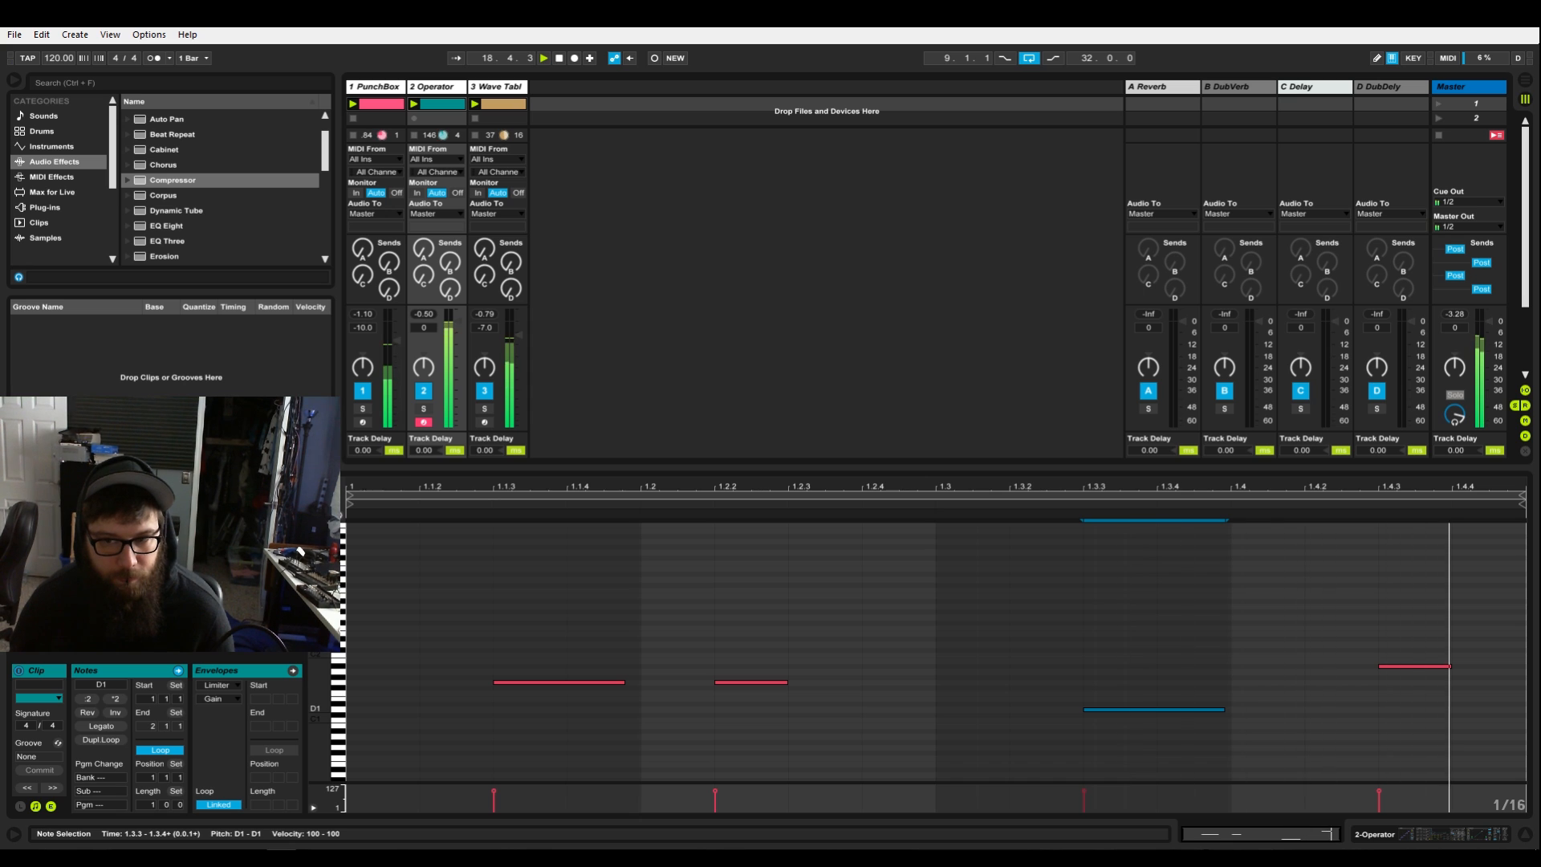
{"action": "key", "text": "Up"}
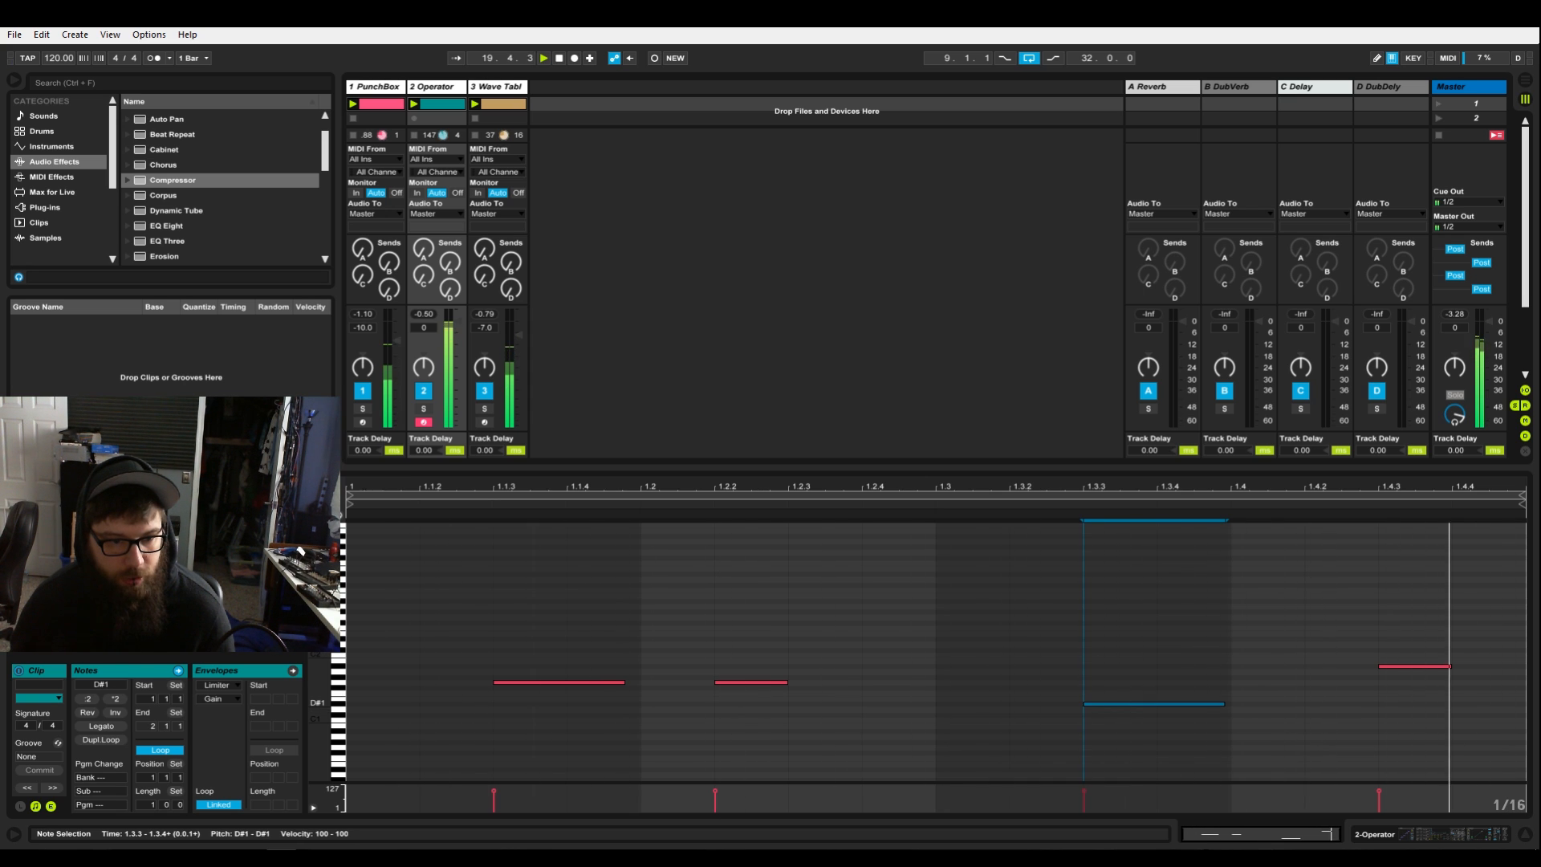
{"action": "key", "text": "Up"}
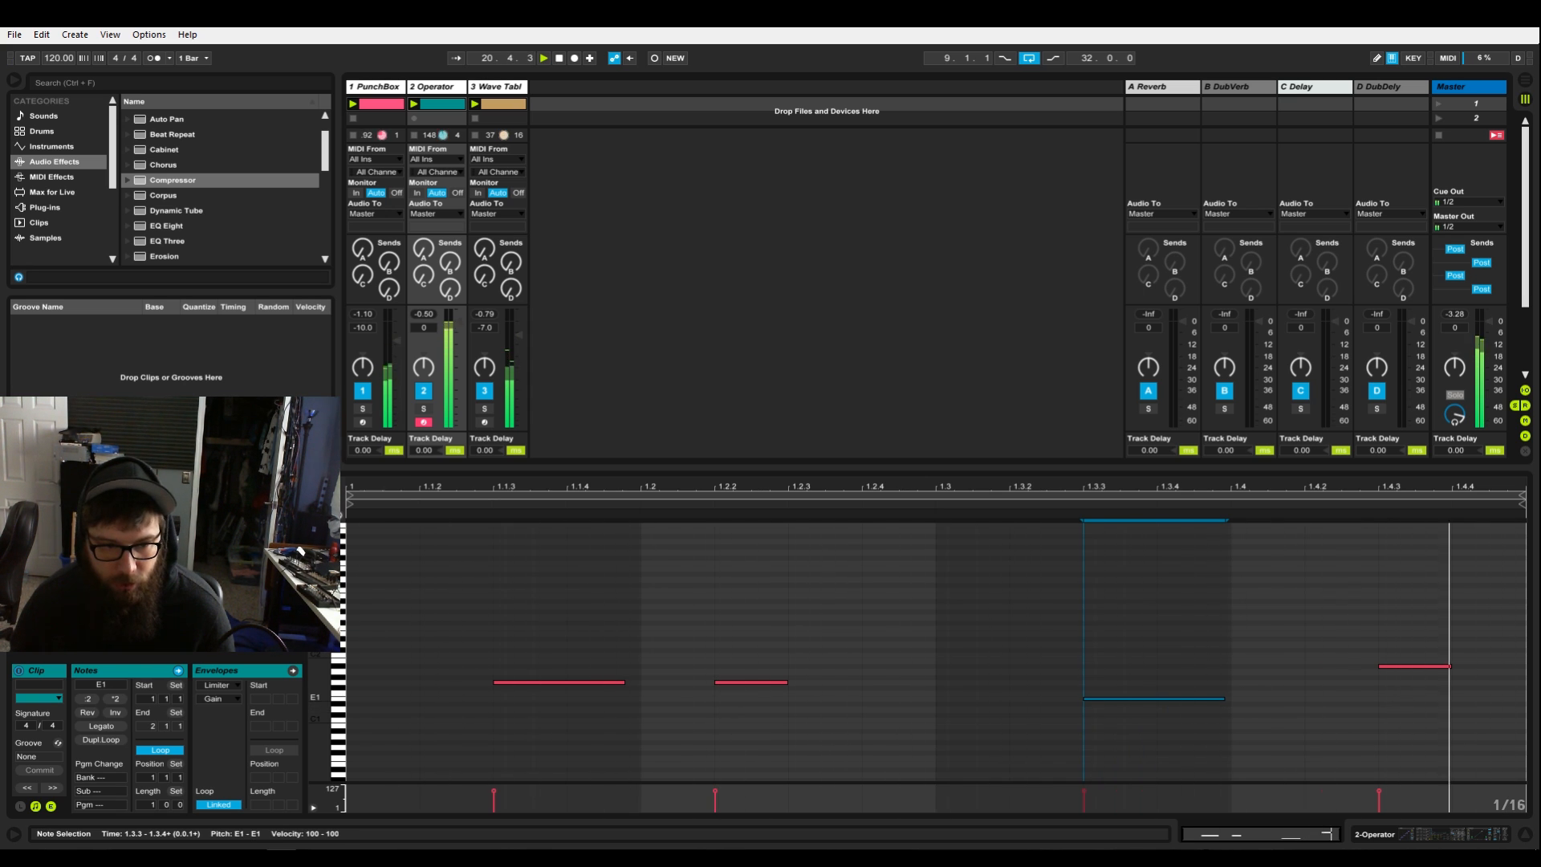
{"action": "key", "text": "Up"}
{"action": "key", "text": "Up"}
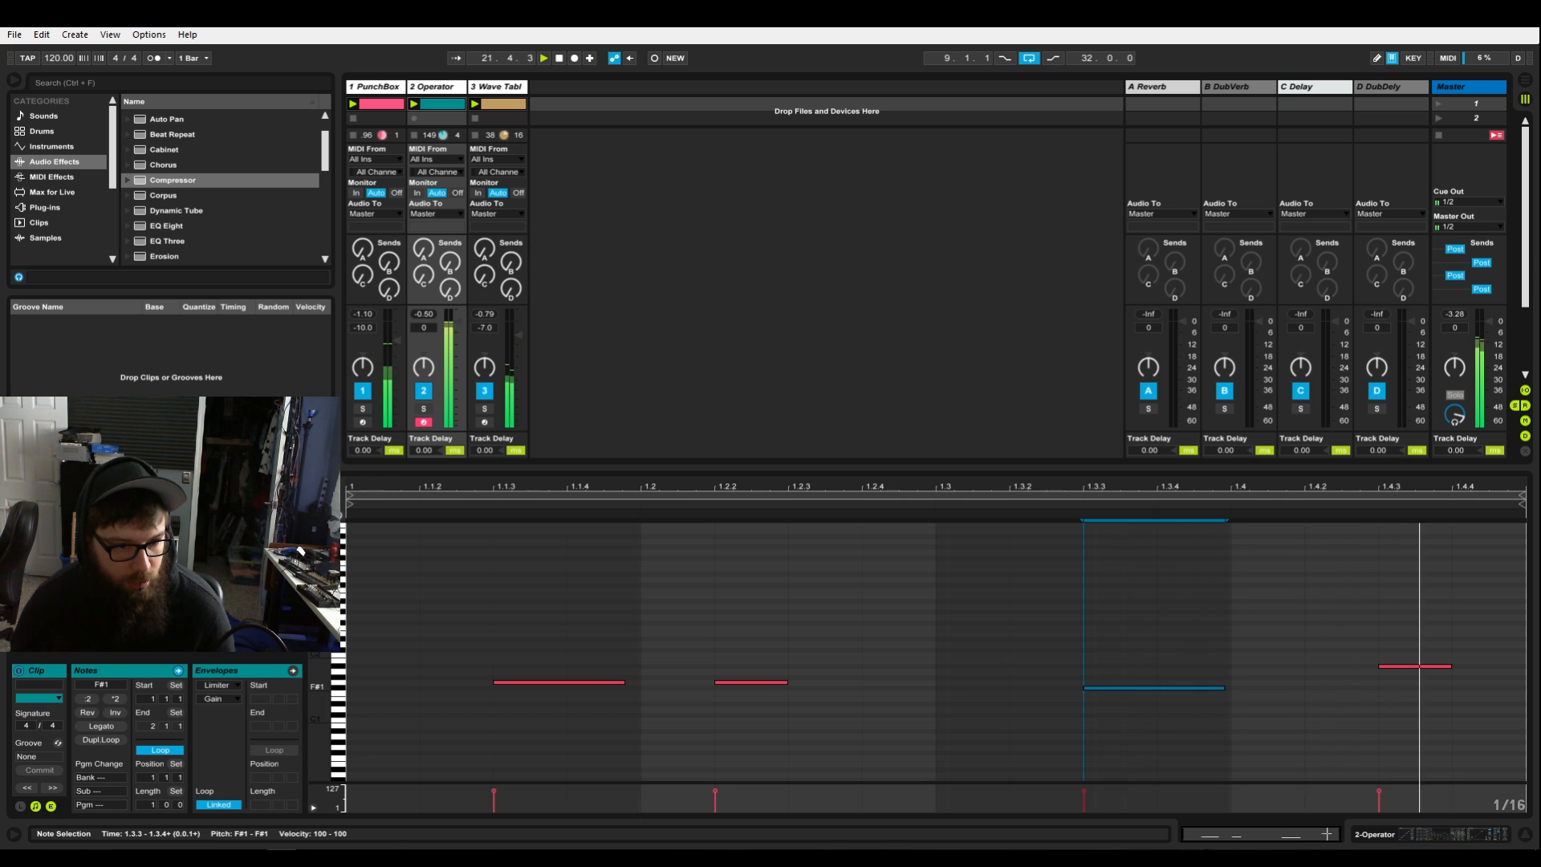
{"action": "key", "text": "Up"}
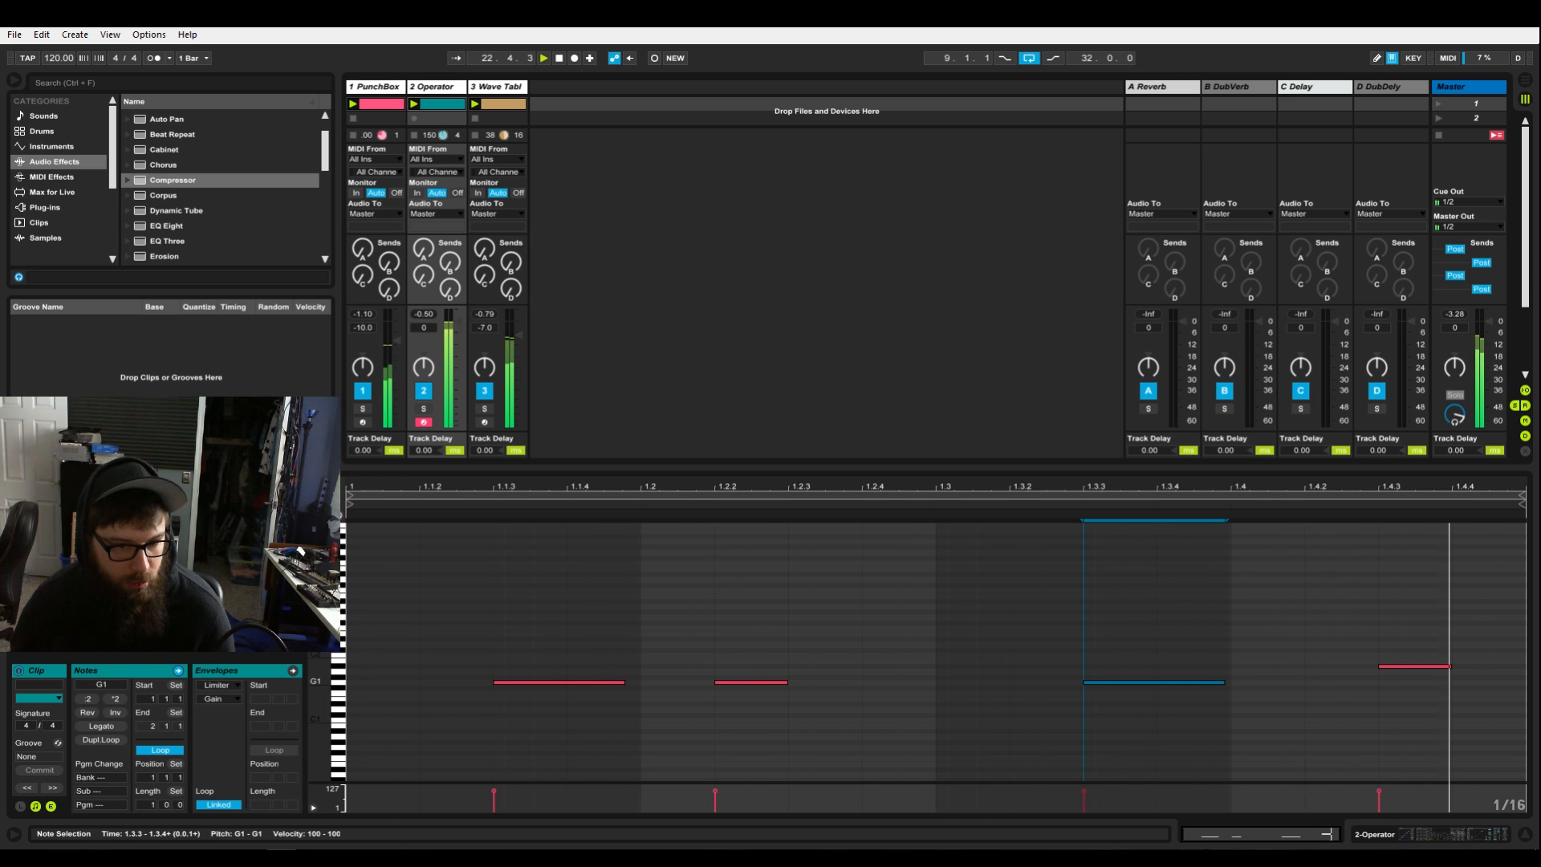
- Transpose the note at 1.3.3 in the Operator clip up to C2
{"action": "key", "text": "Down"}
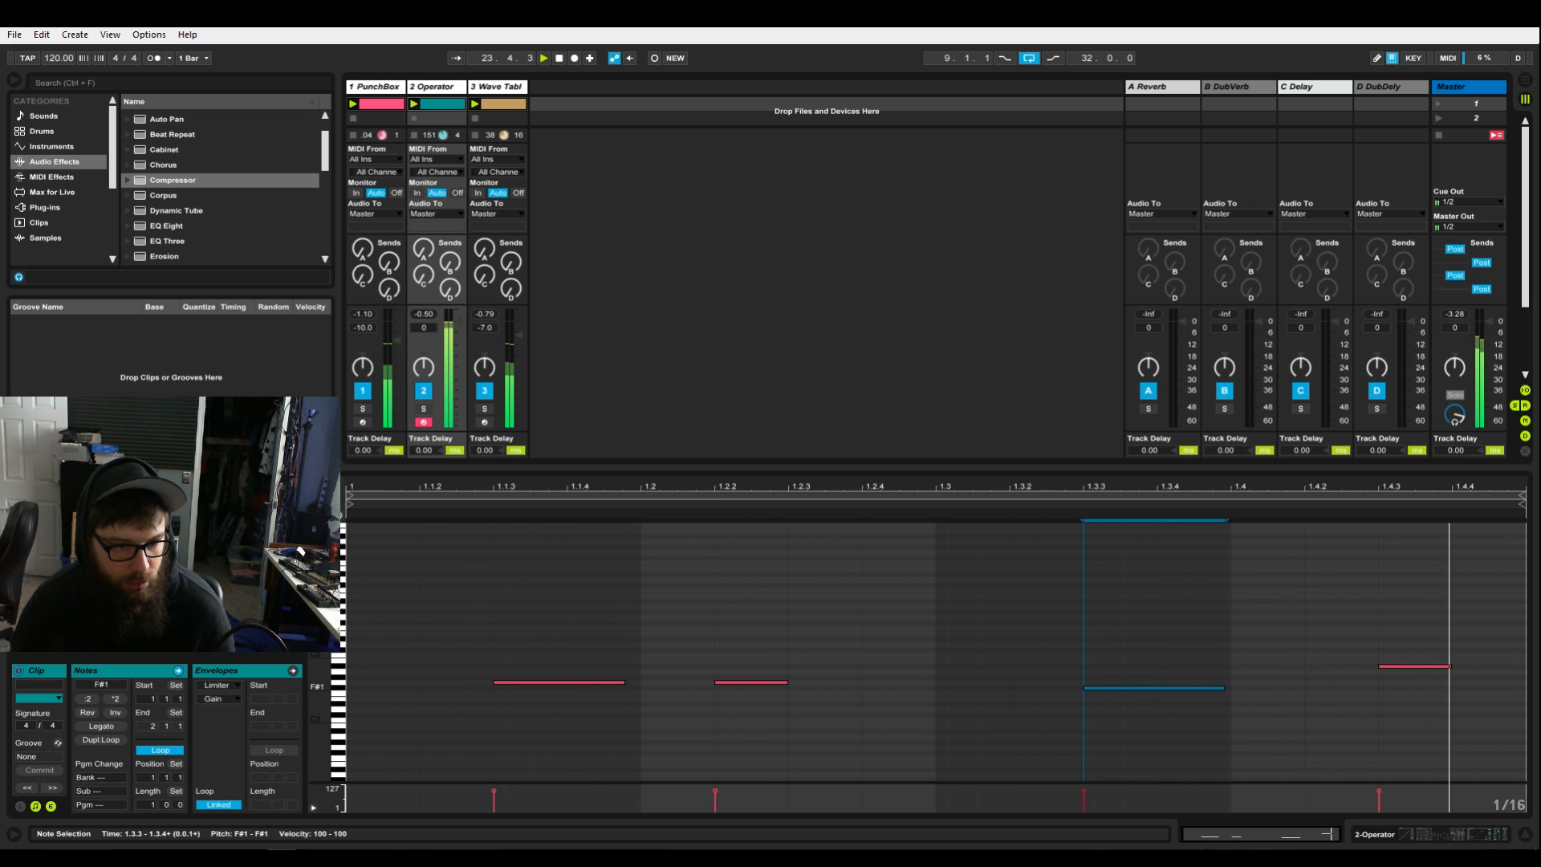
{"action": "key", "text": "Up"}
{"action": "key", "text": "Up"}
{"action": "key", "text": "Up"}
{"action": "key", "text": "Up"}
{"action": "key", "text": "Up"}
{"action": "key", "text": "Up"}
{"action": "key", "text": "Up"}
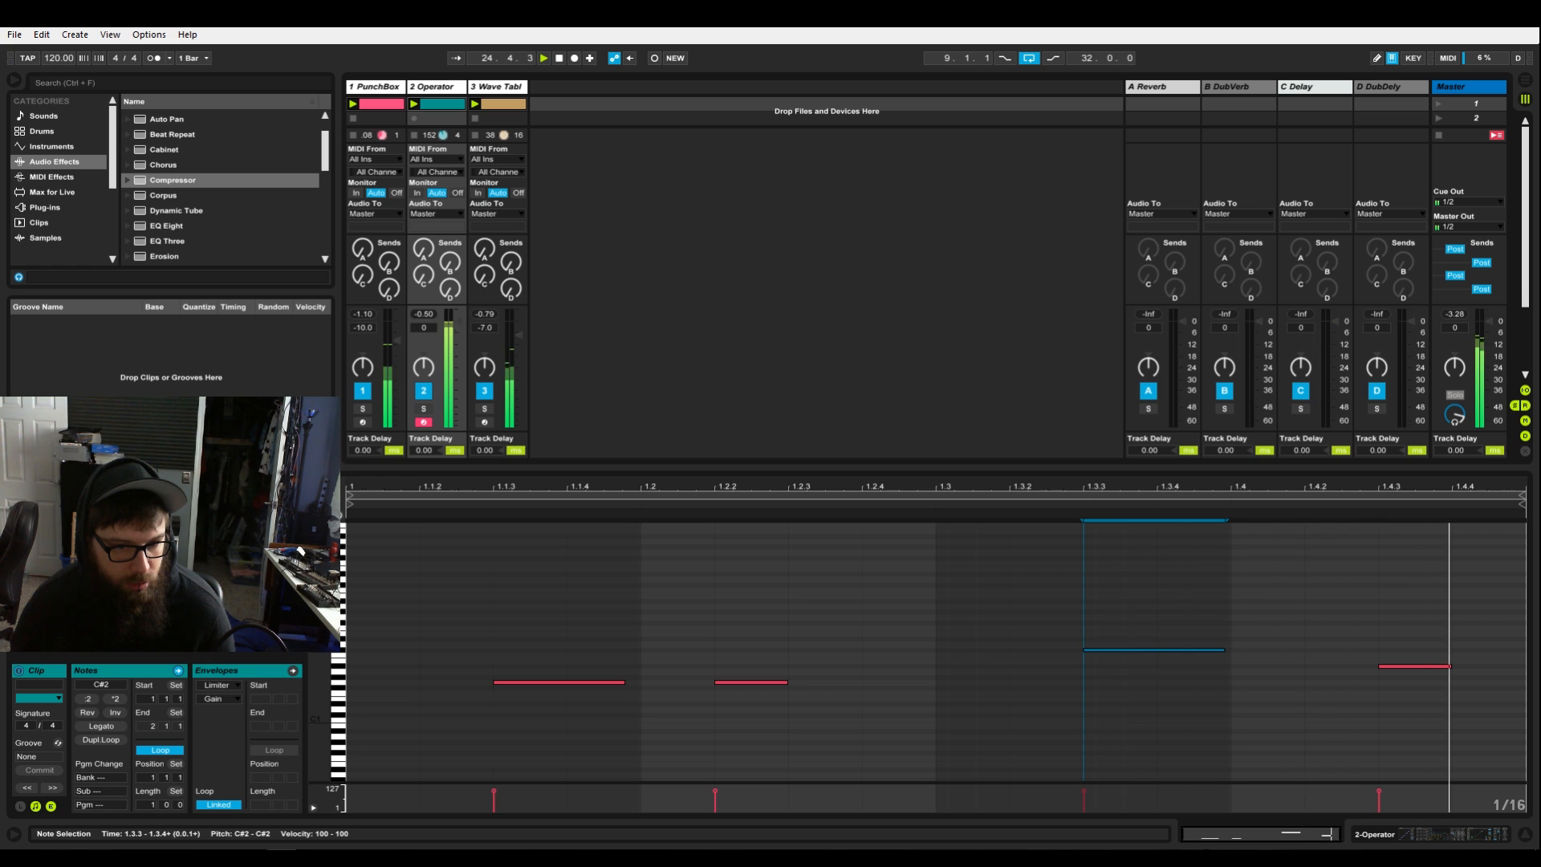
{"action": "key", "text": "Down"}
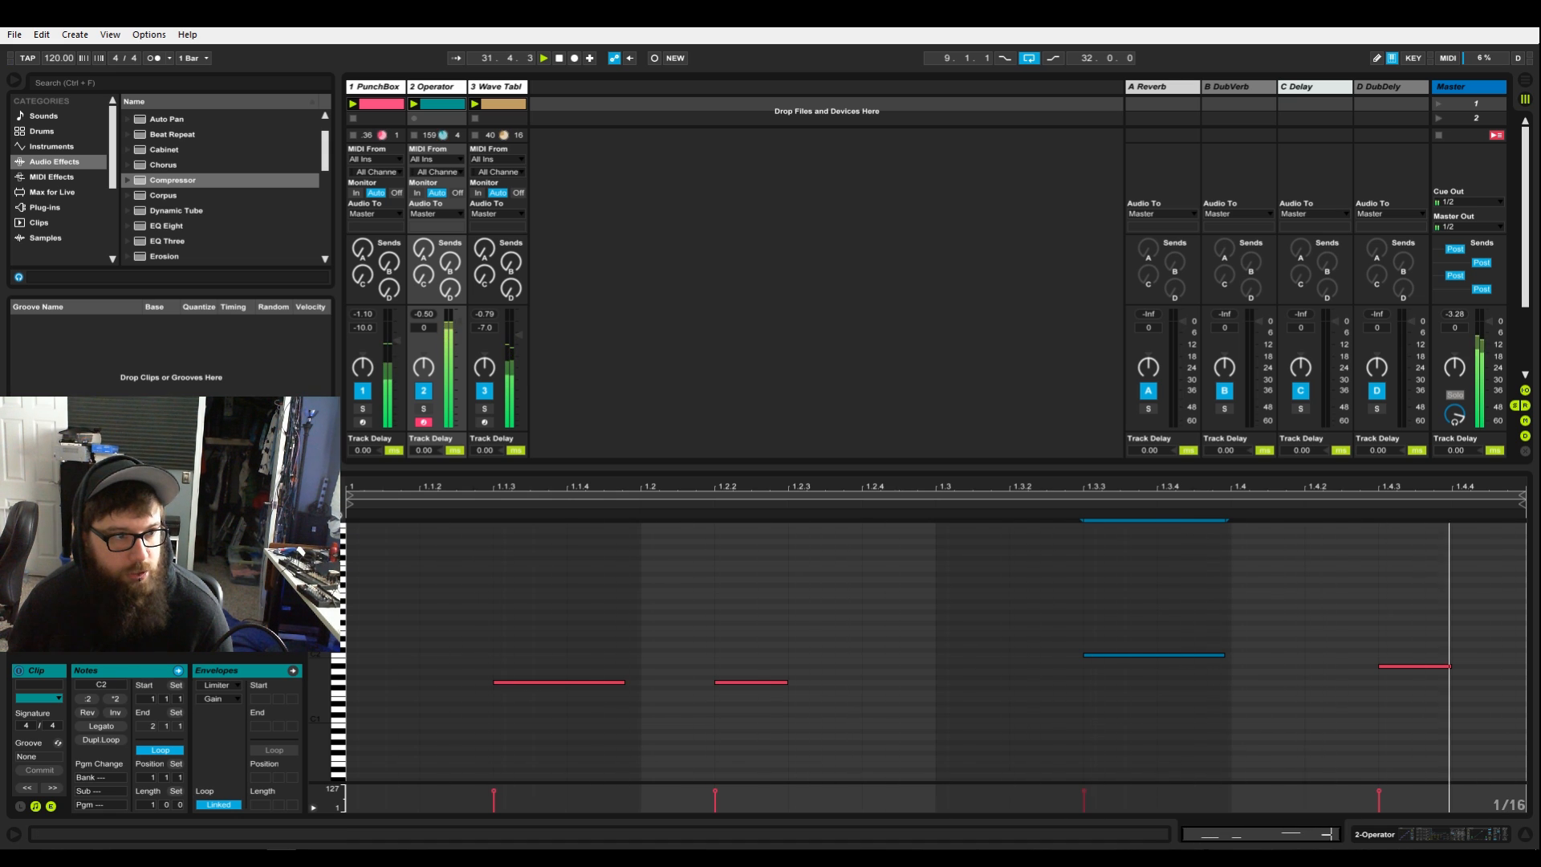
- Open the Wave Table clip, hide its envelope box to examine the notes, and return to the track's devices
{"action": "left_click", "coordinate": [503, 105]}
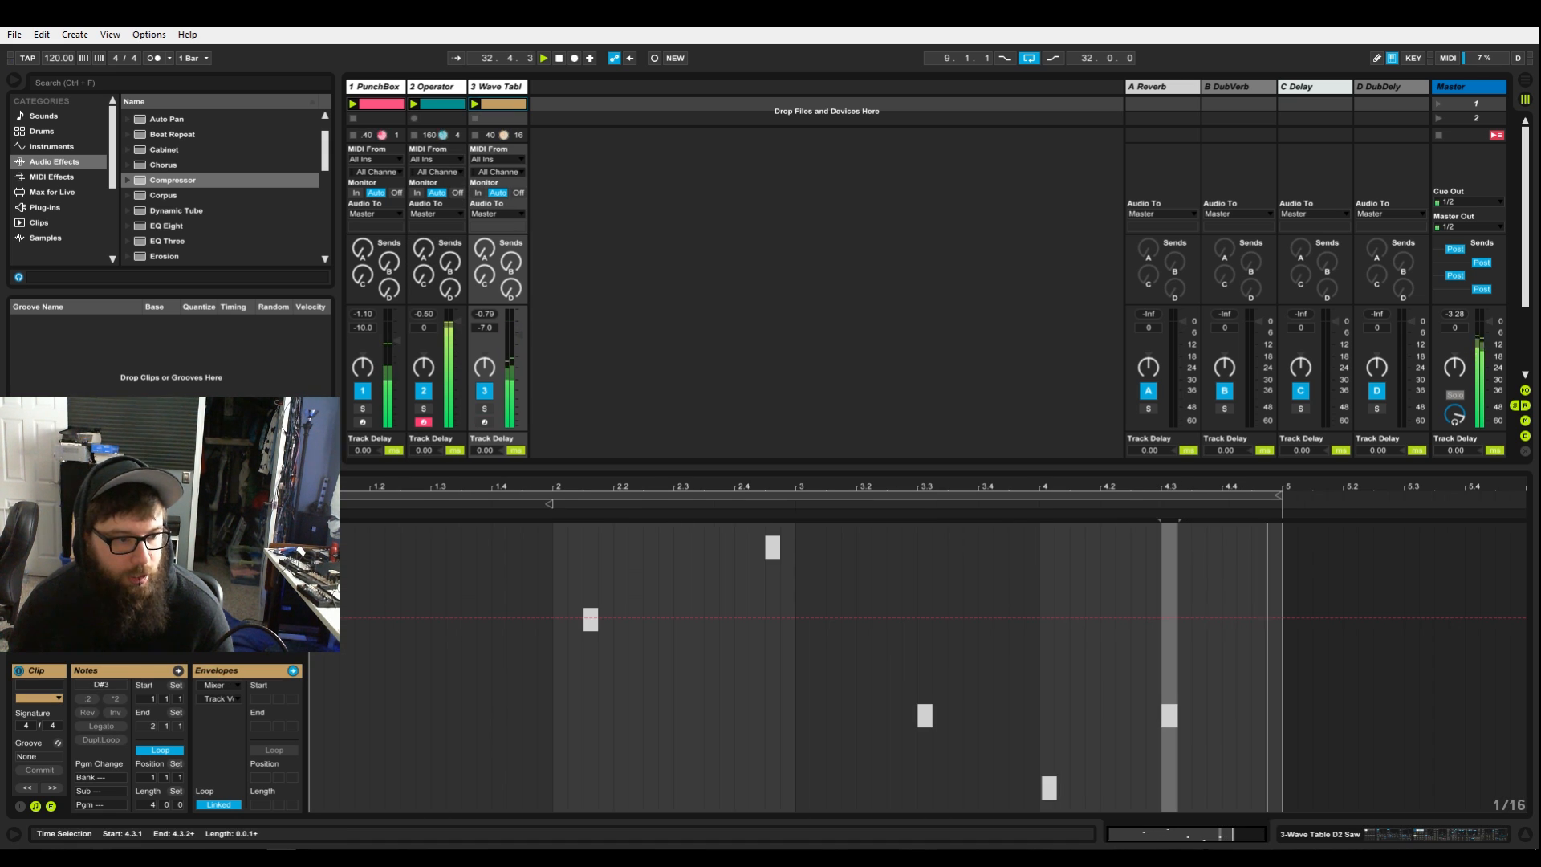
{"action": "left_click", "coordinate": [50, 806]}
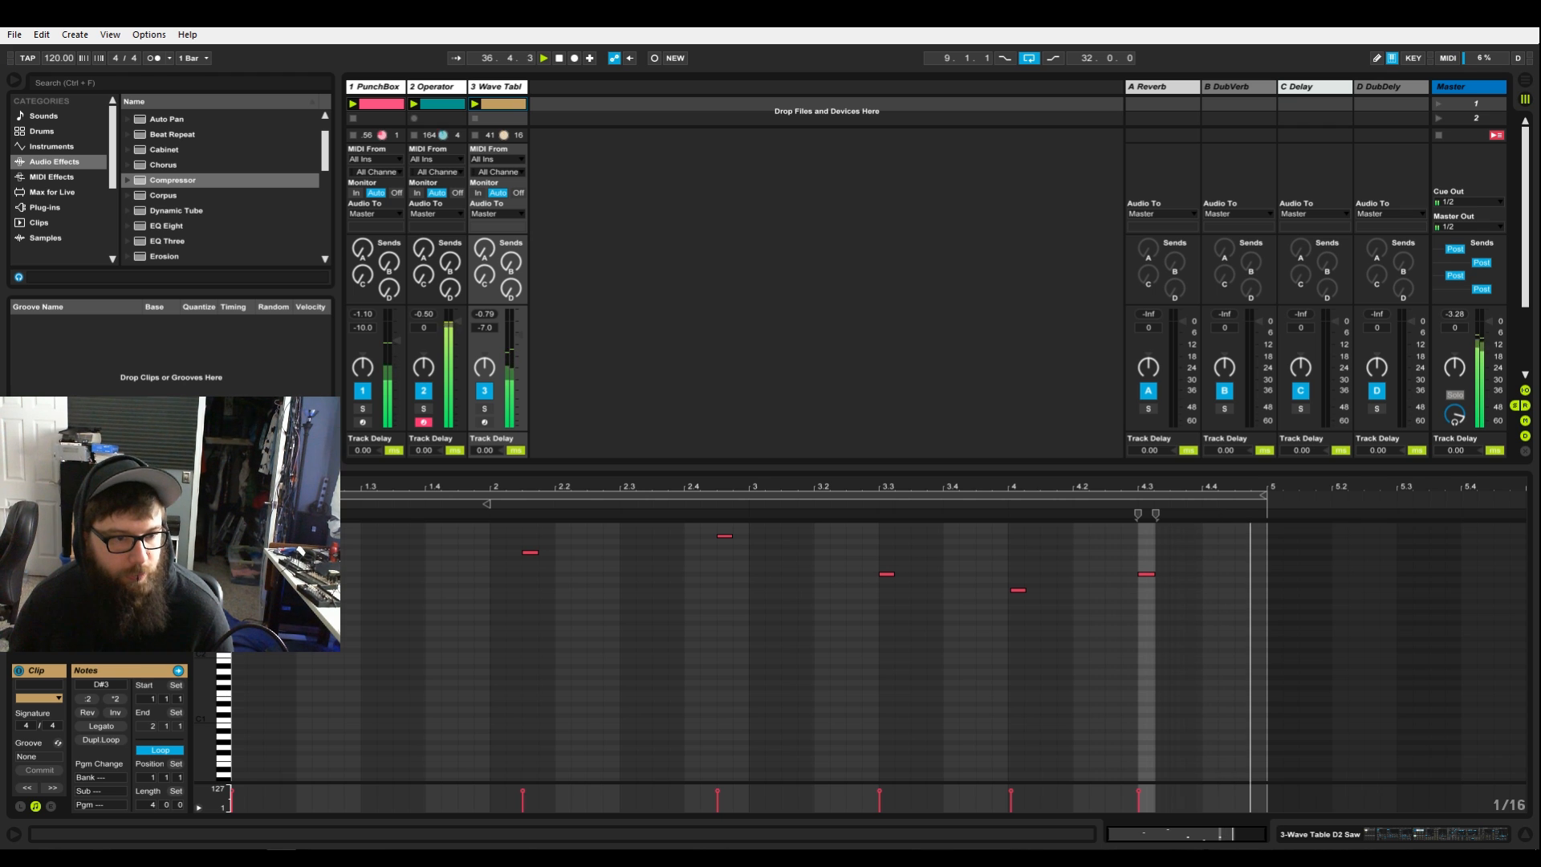
{"action": "key", "text": "shift+Tab"}
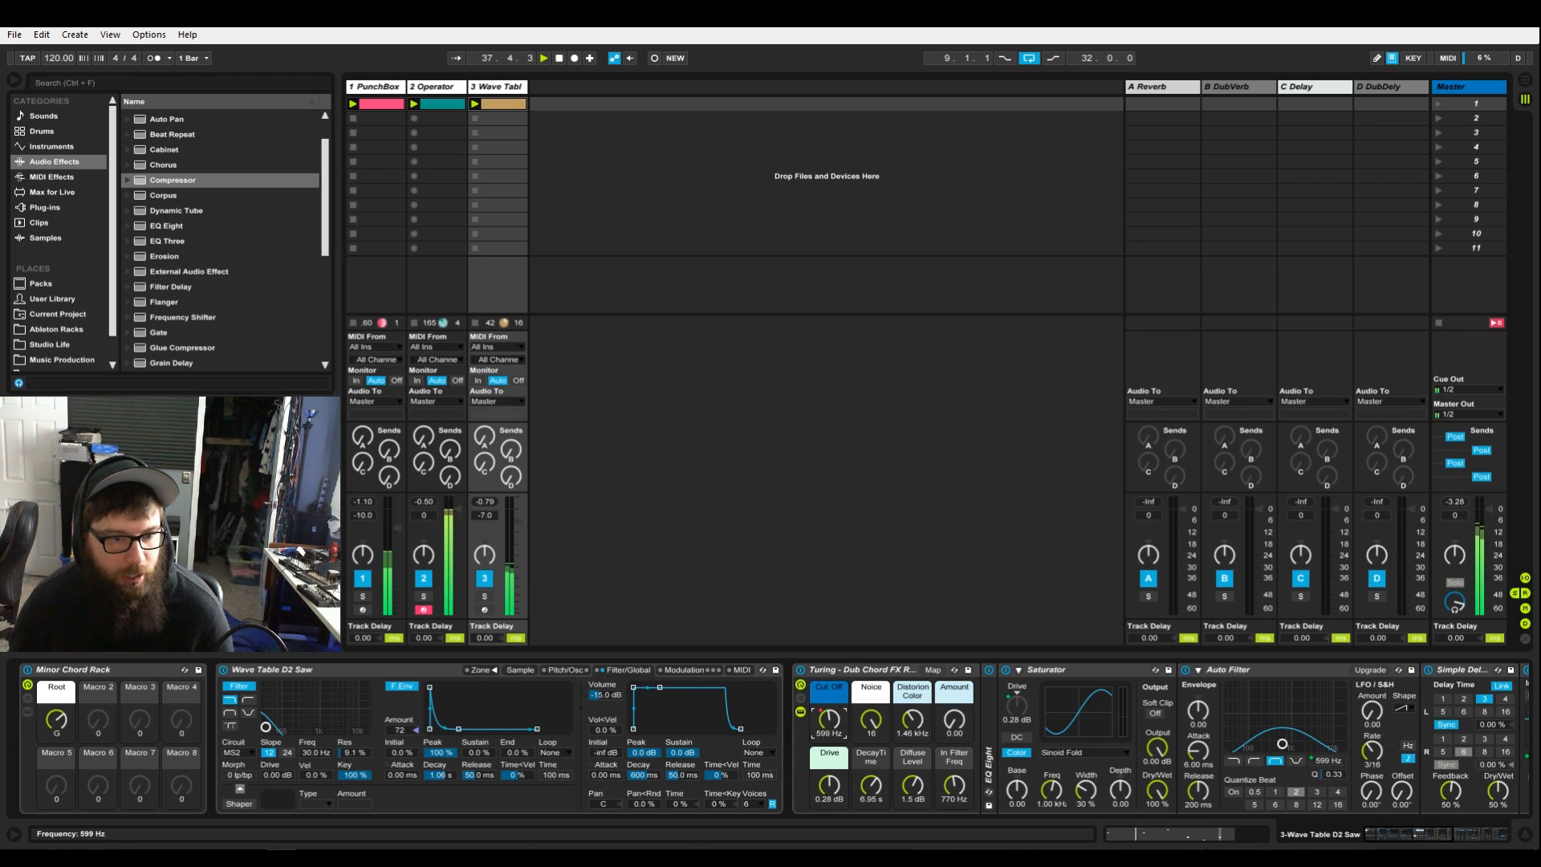
- Move the C2 note in the Operator clip from 1.3.3 earlier to beat 1.3
{"action": "left_click", "coordinate": [442, 104]}
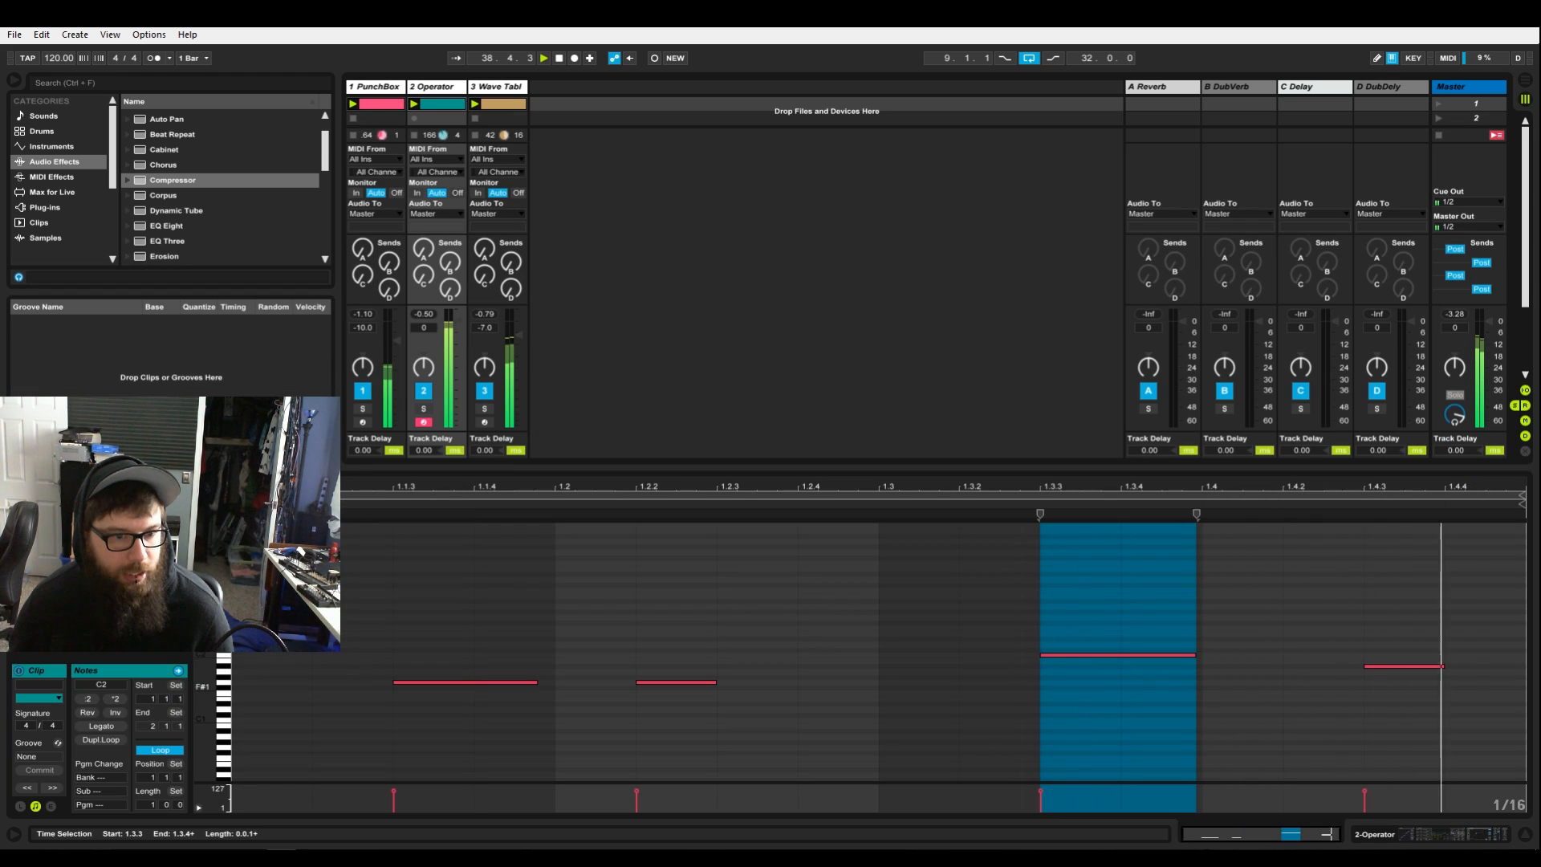
{"action": "left_click", "coordinate": [1122, 676]}
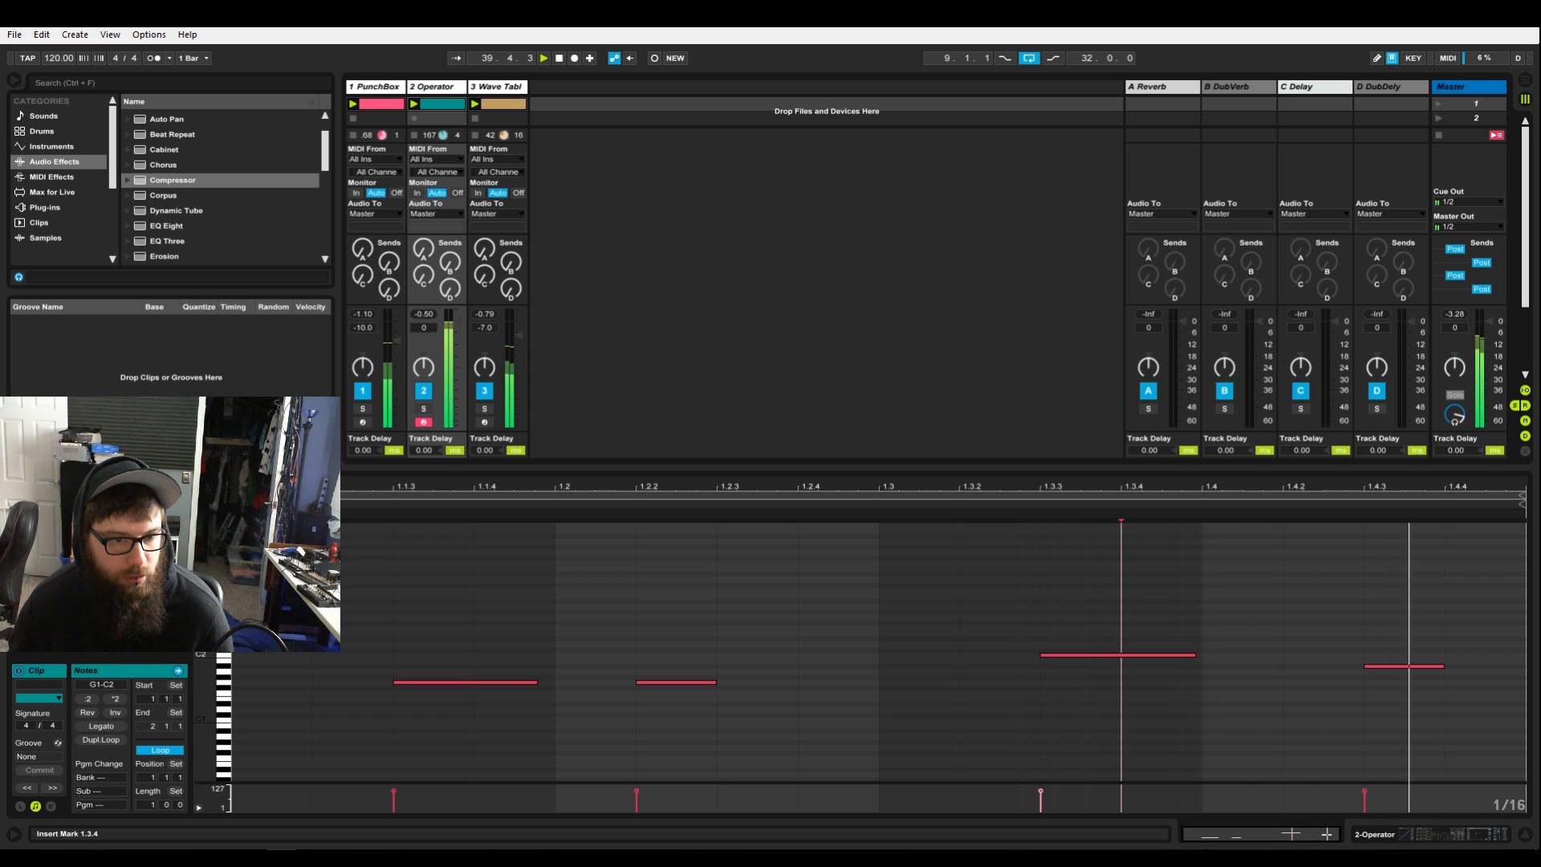
{"action": "left_click_drag", "start_coordinate": [1122, 655], "coordinate": [1041, 655]}
{"action": "key", "text": "Left"}
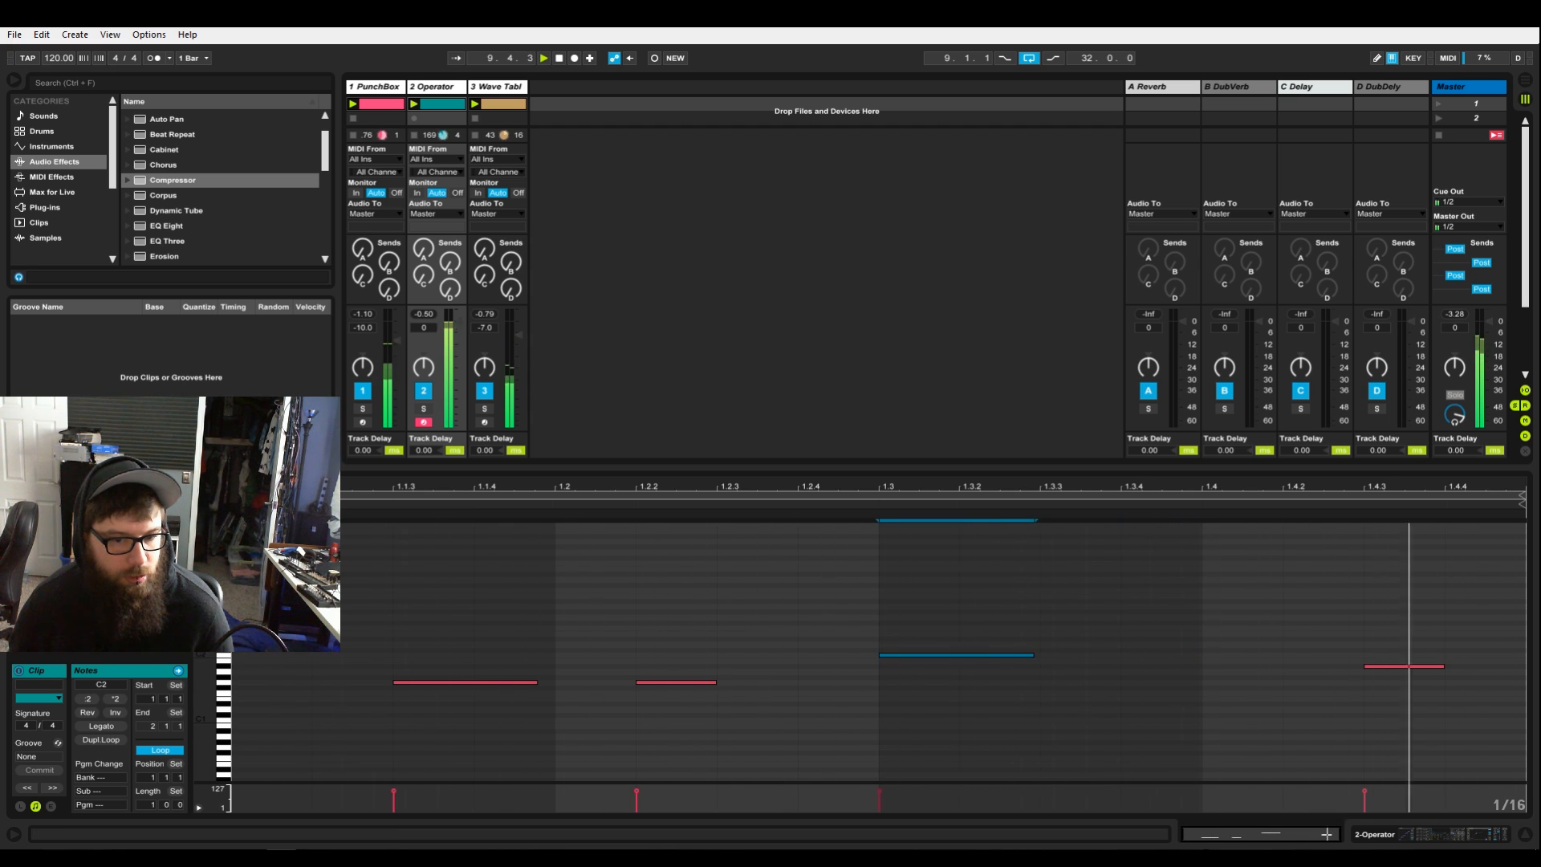
{"action": "key", "text": "shift+Tab"}
{"action": "key", "text": "shift+Tab"}
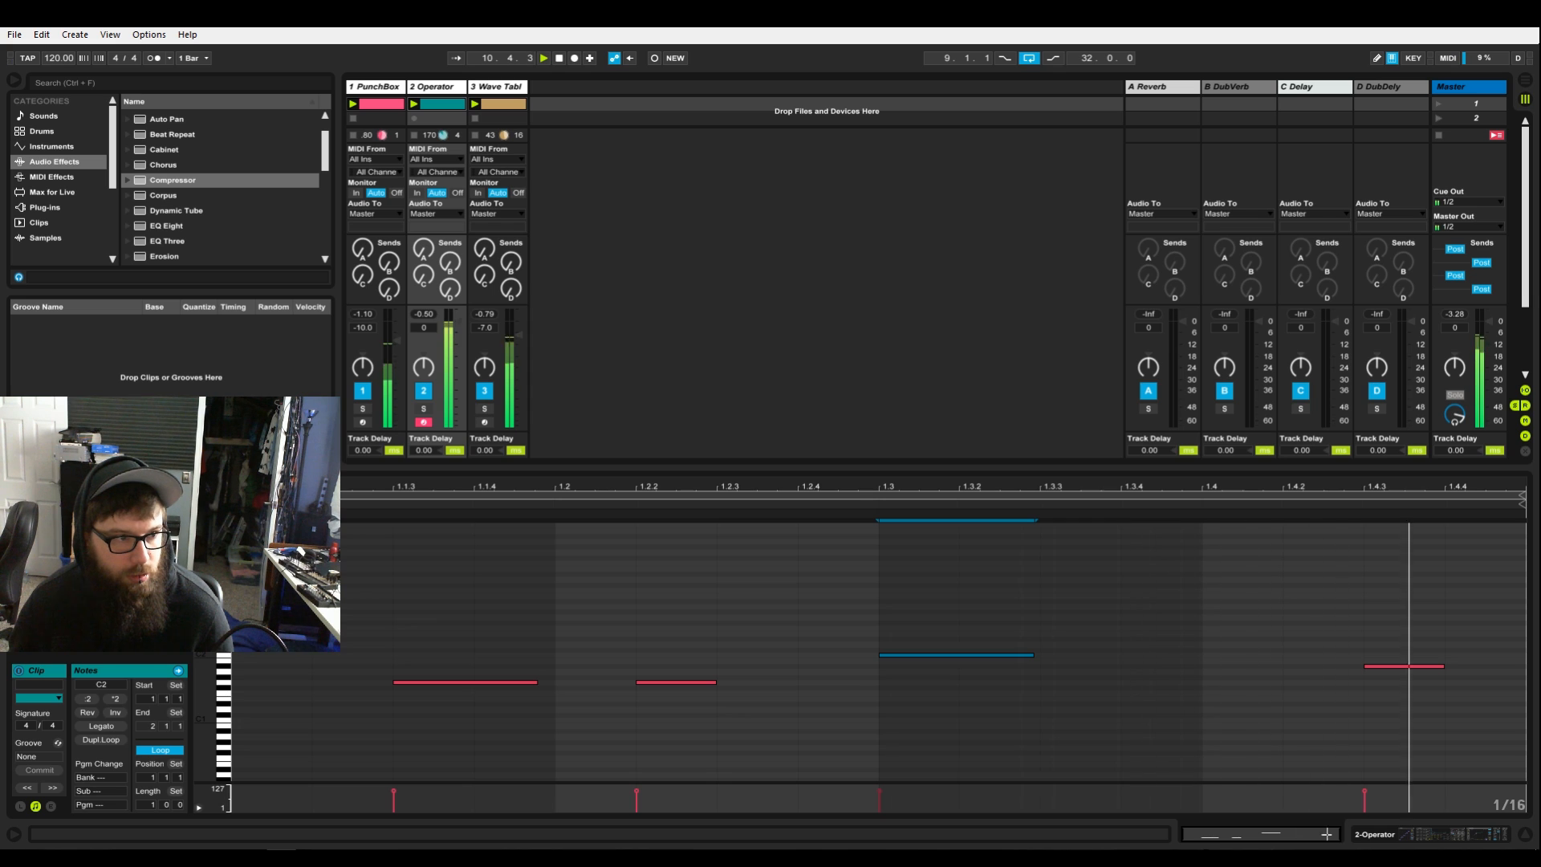
- Nudge the C3 note near the start of bar 4 in the Wave Table clip slightly earlier
{"action": "left_click", "coordinate": [503, 105]}
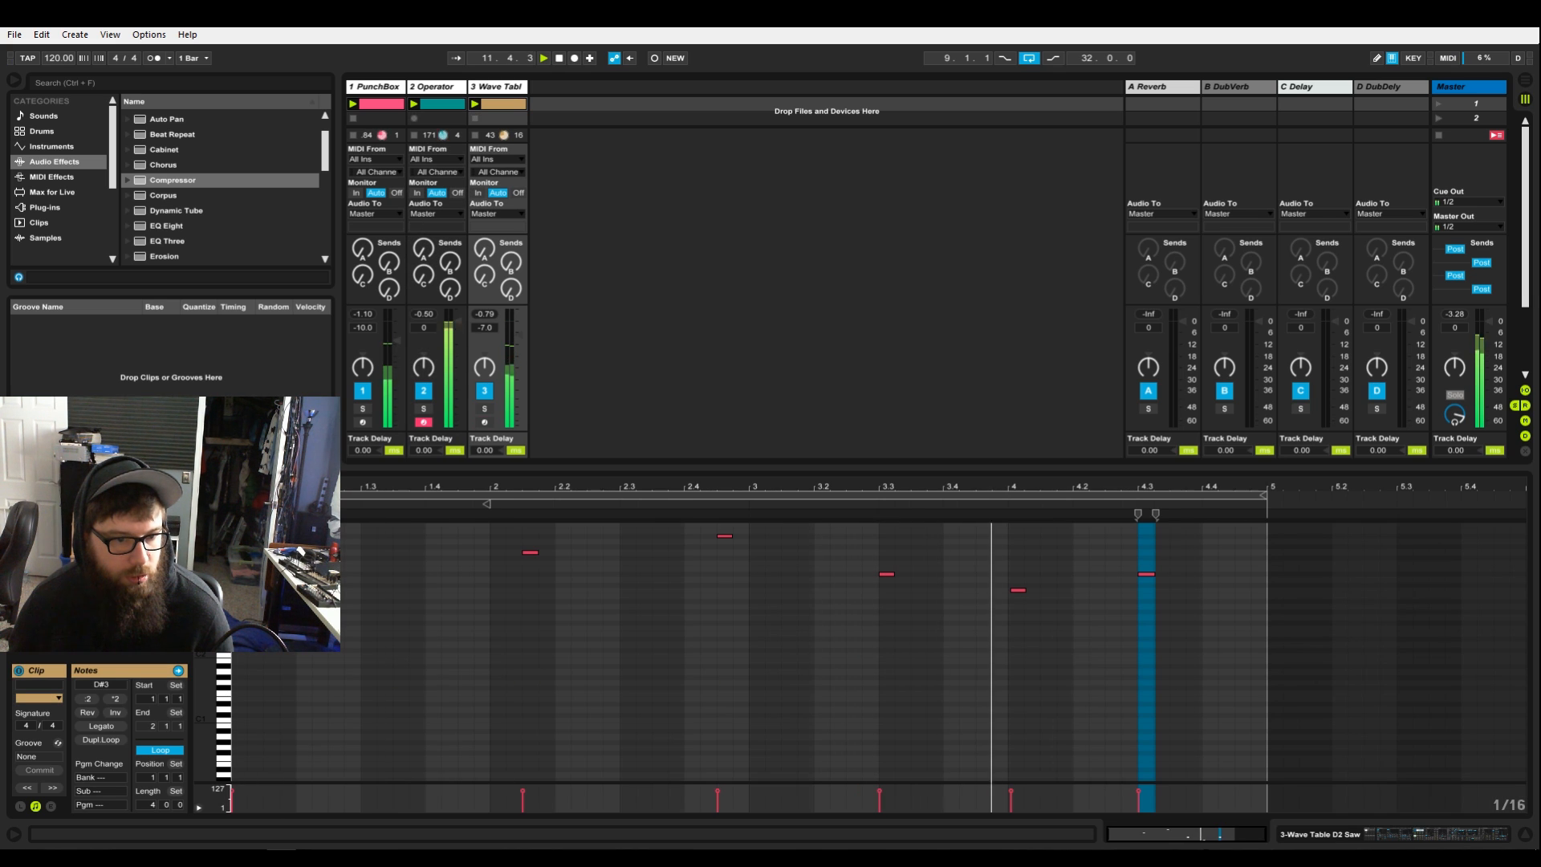
{"action": "left_click_drag", "start_coordinate": [1018, 590], "coordinate": [1015, 590]}
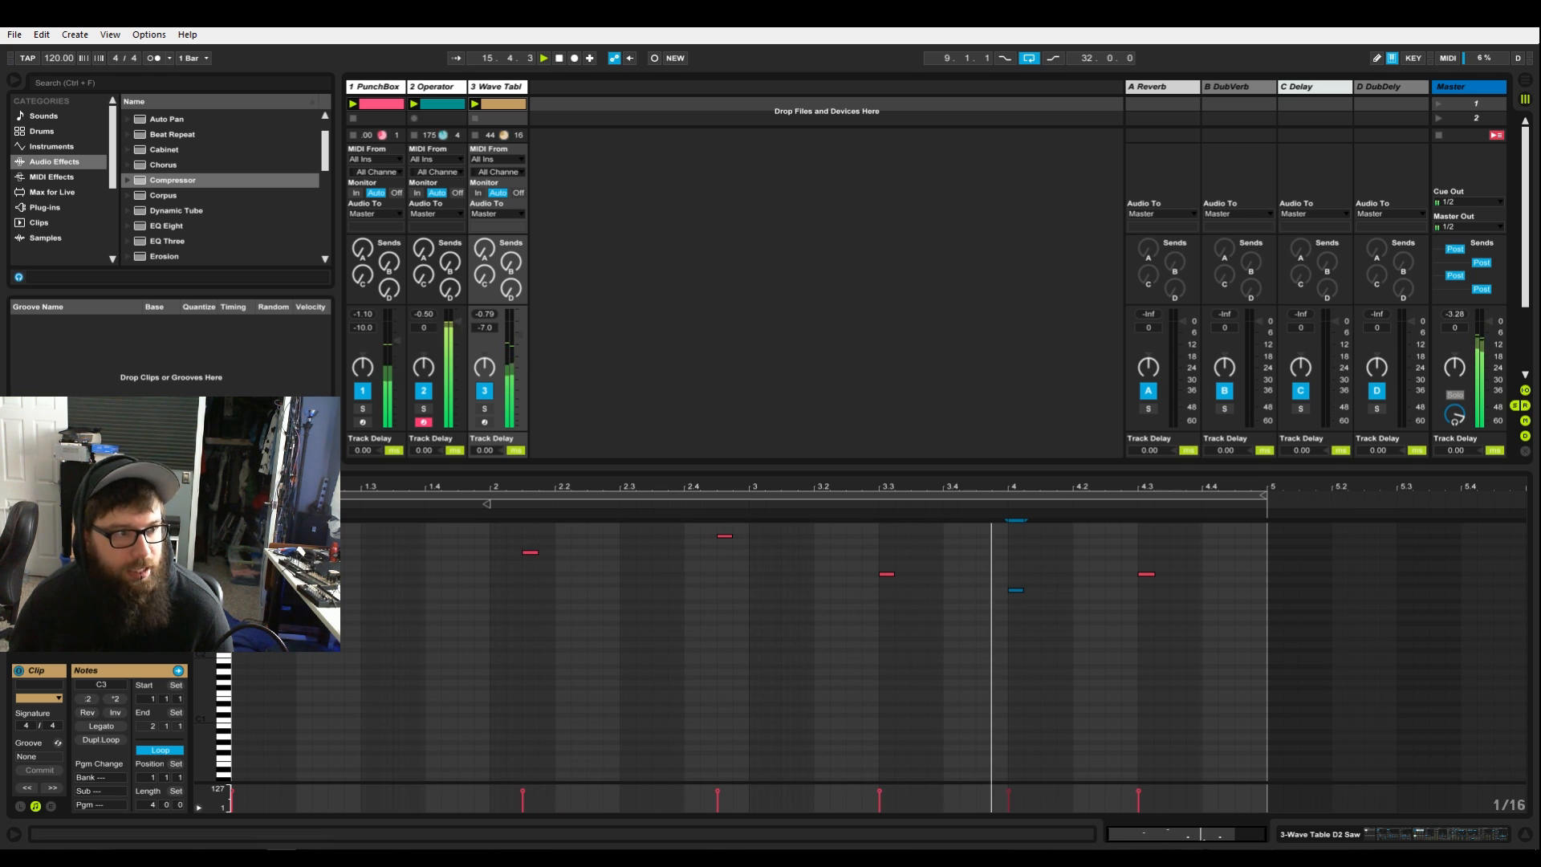
- Move the C2 note in the Operator clip back to 1.3.3
{"action": "left_click", "coordinate": [442, 105]}
{"action": "left_click_drag", "start_coordinate": [956, 655], "coordinate": [1037, 655]}
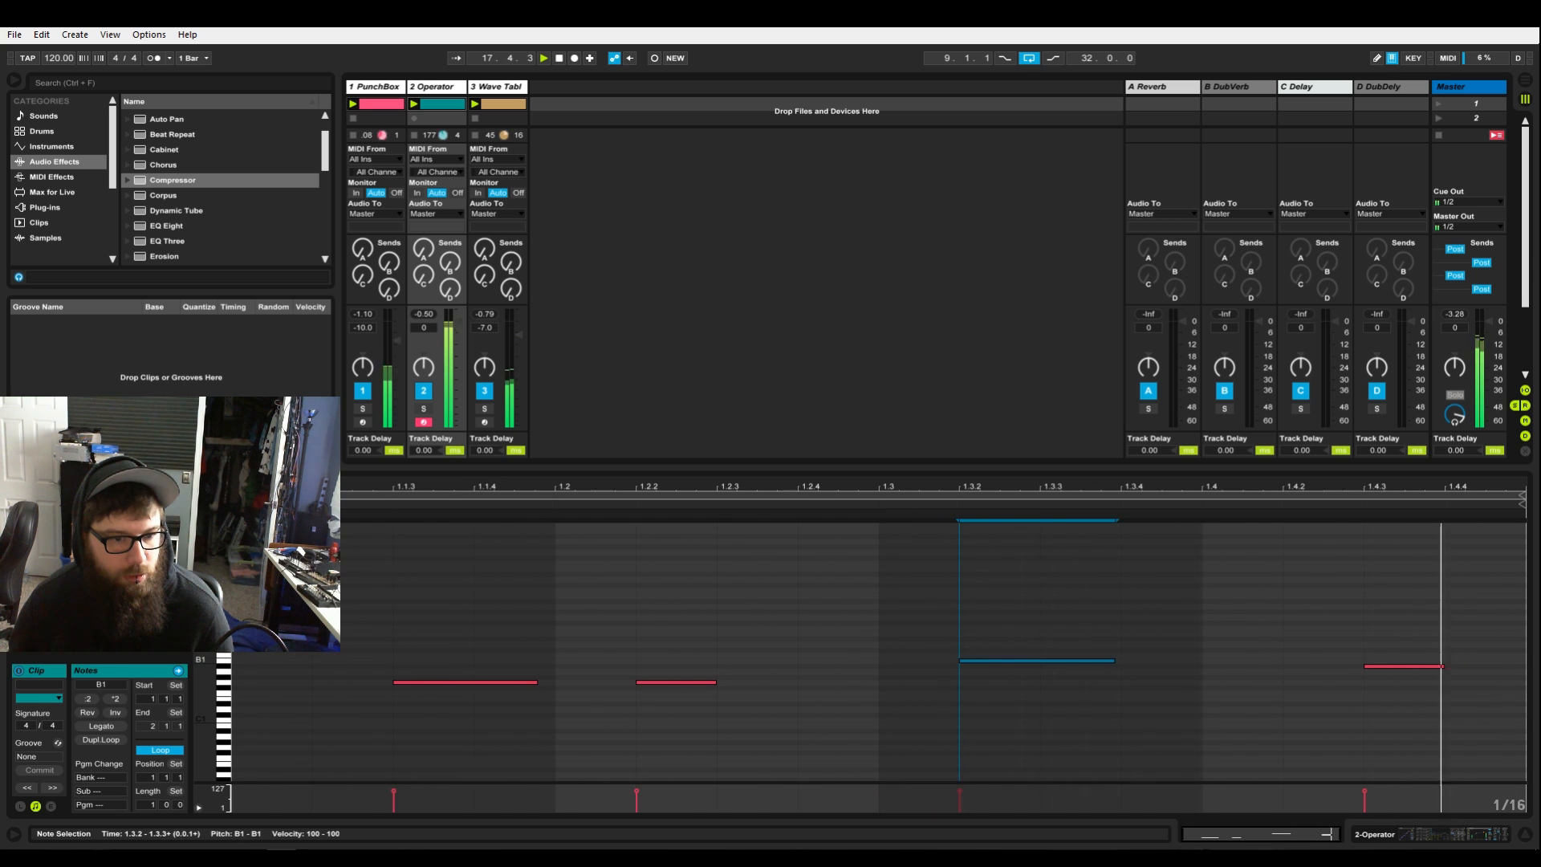
{"action": "key", "text": "Right"}
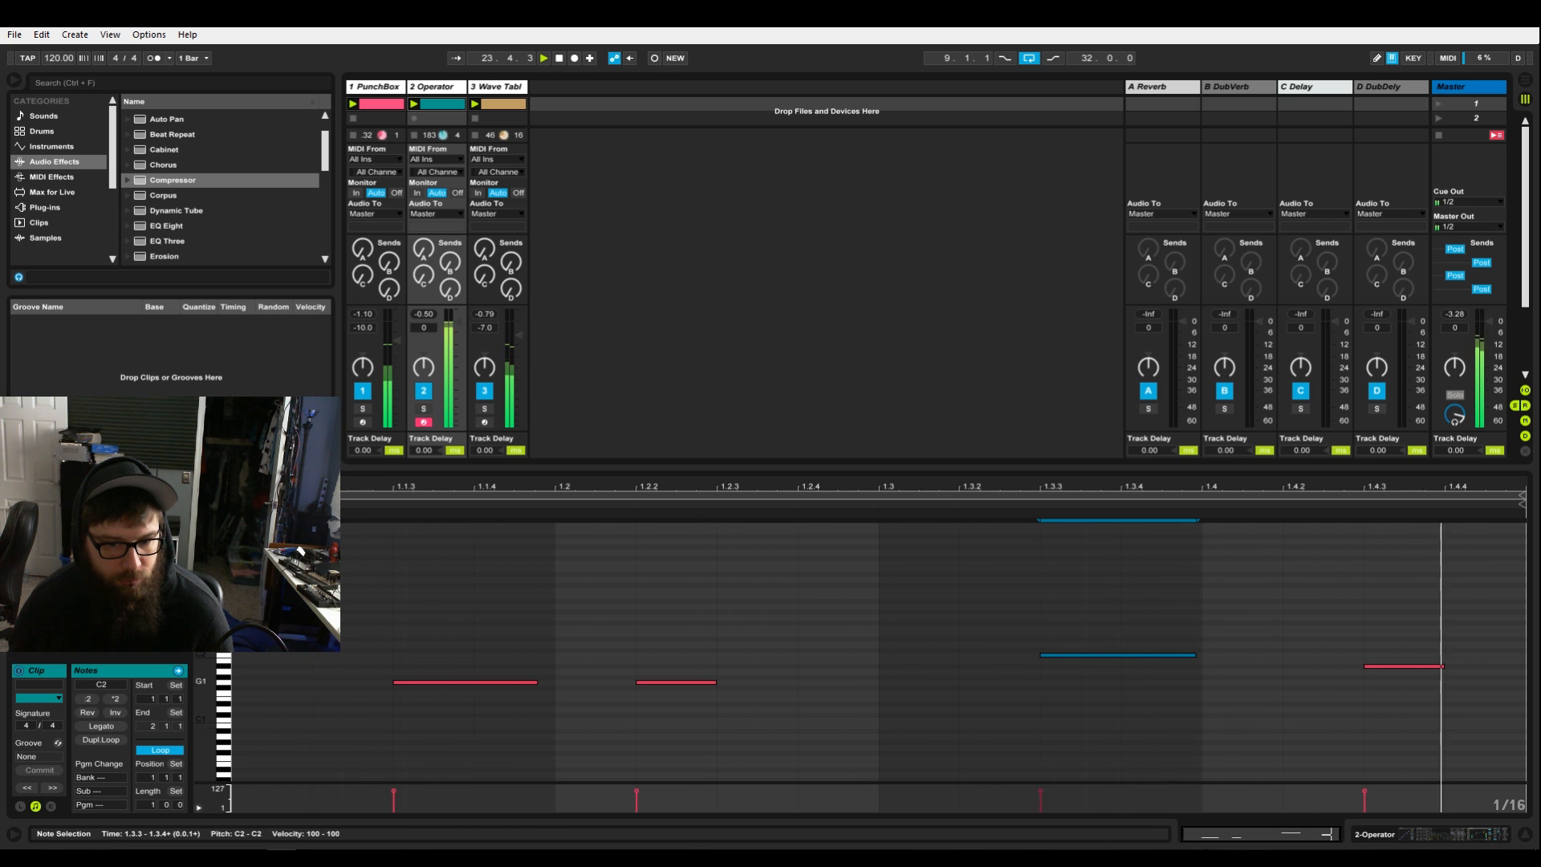
- Raise the Operator track's Compressor threshold to about -17 dB and set the Limiter gain to 0 dB
{"action": "key", "text": "shift+Tab"}
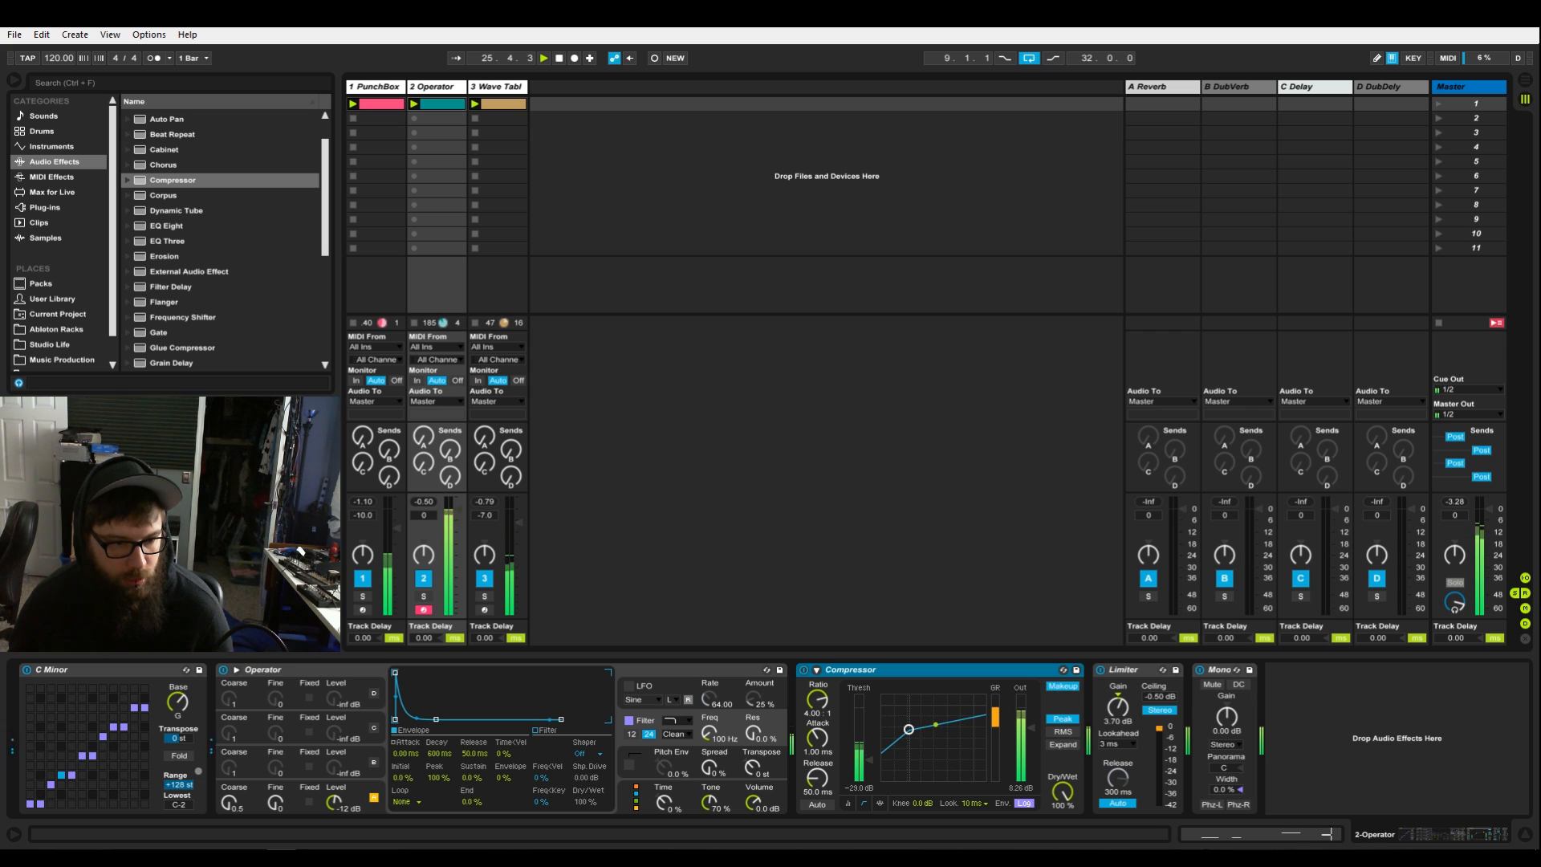
{"action": "left_click_drag", "start_coordinate": [907, 729], "coordinate": [930, 721]}
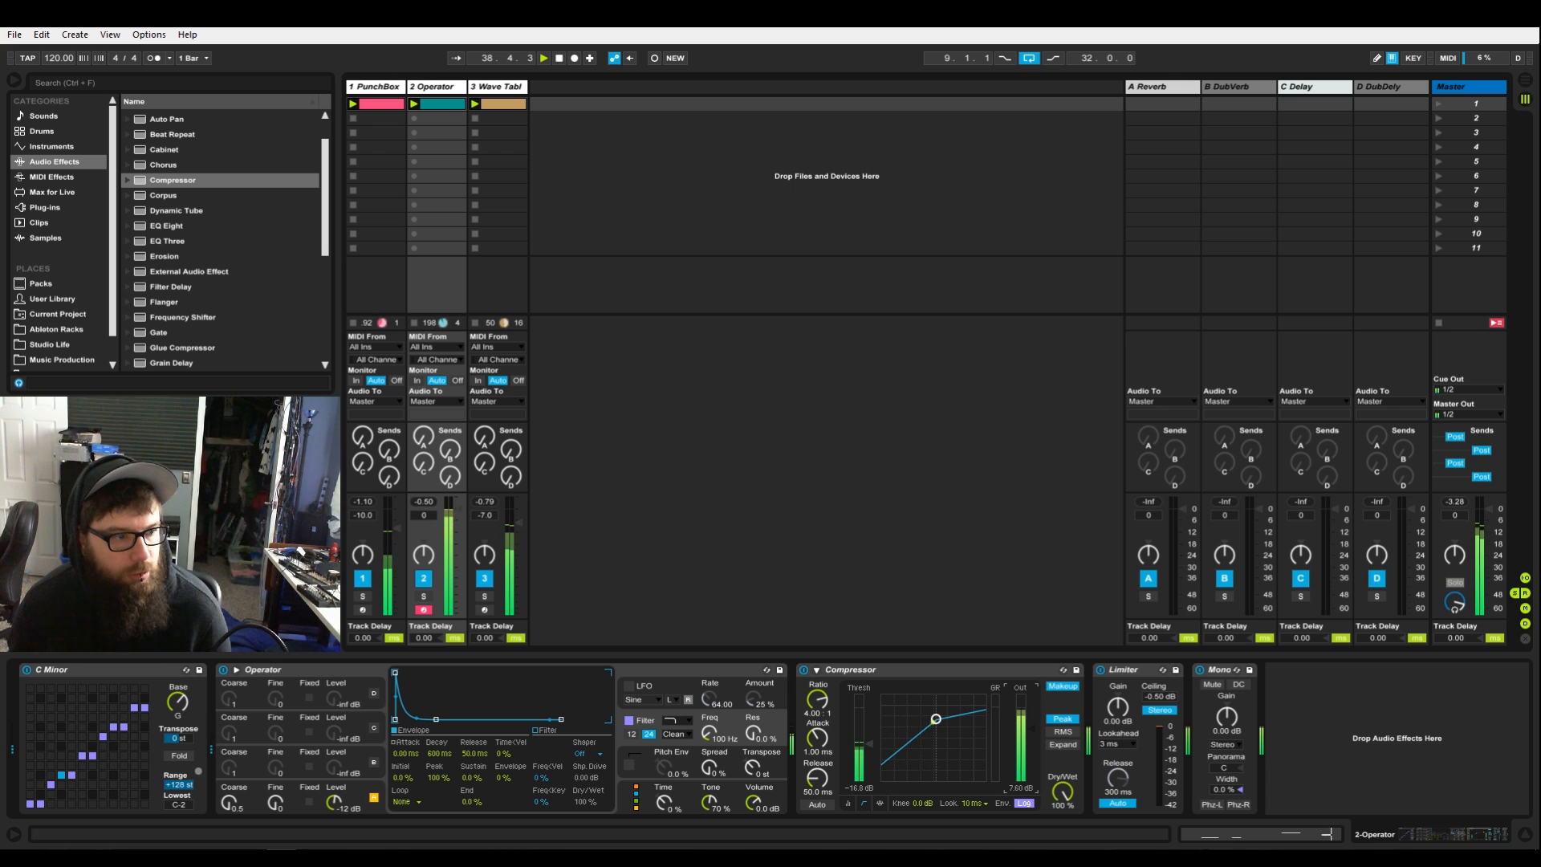
- Add a second Compressor at the end of the Operator track's device chain, after the Mono utility
{"action": "left_click", "coordinate": [435, 86]}
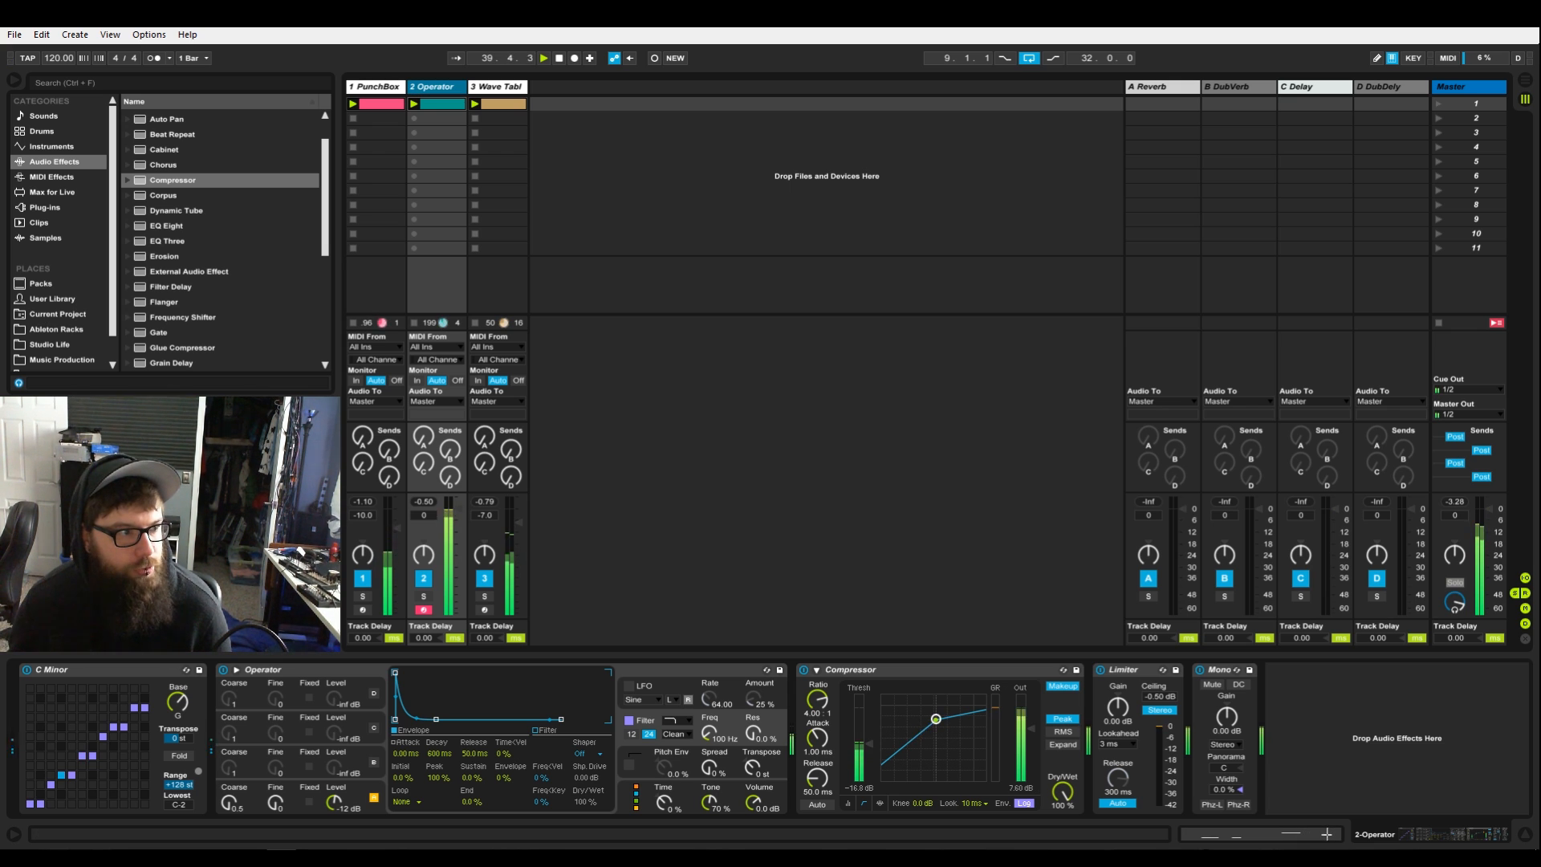
{"action": "scroll", "coordinate": [221, 223], "scroll_direction": "up", "scroll_amount": 2}
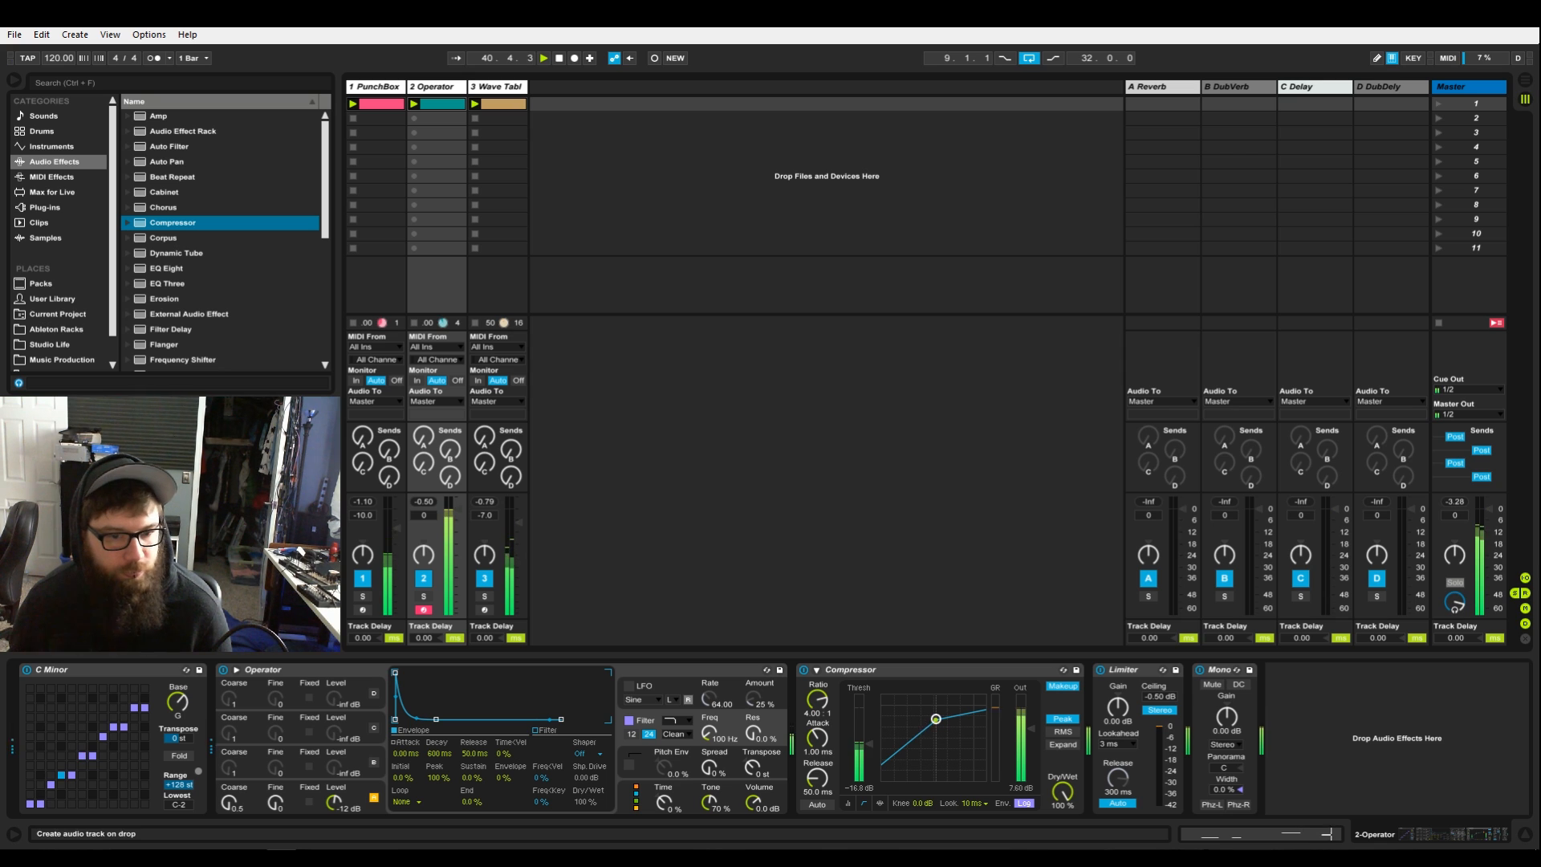
{"action": "key", "text": "Return"}
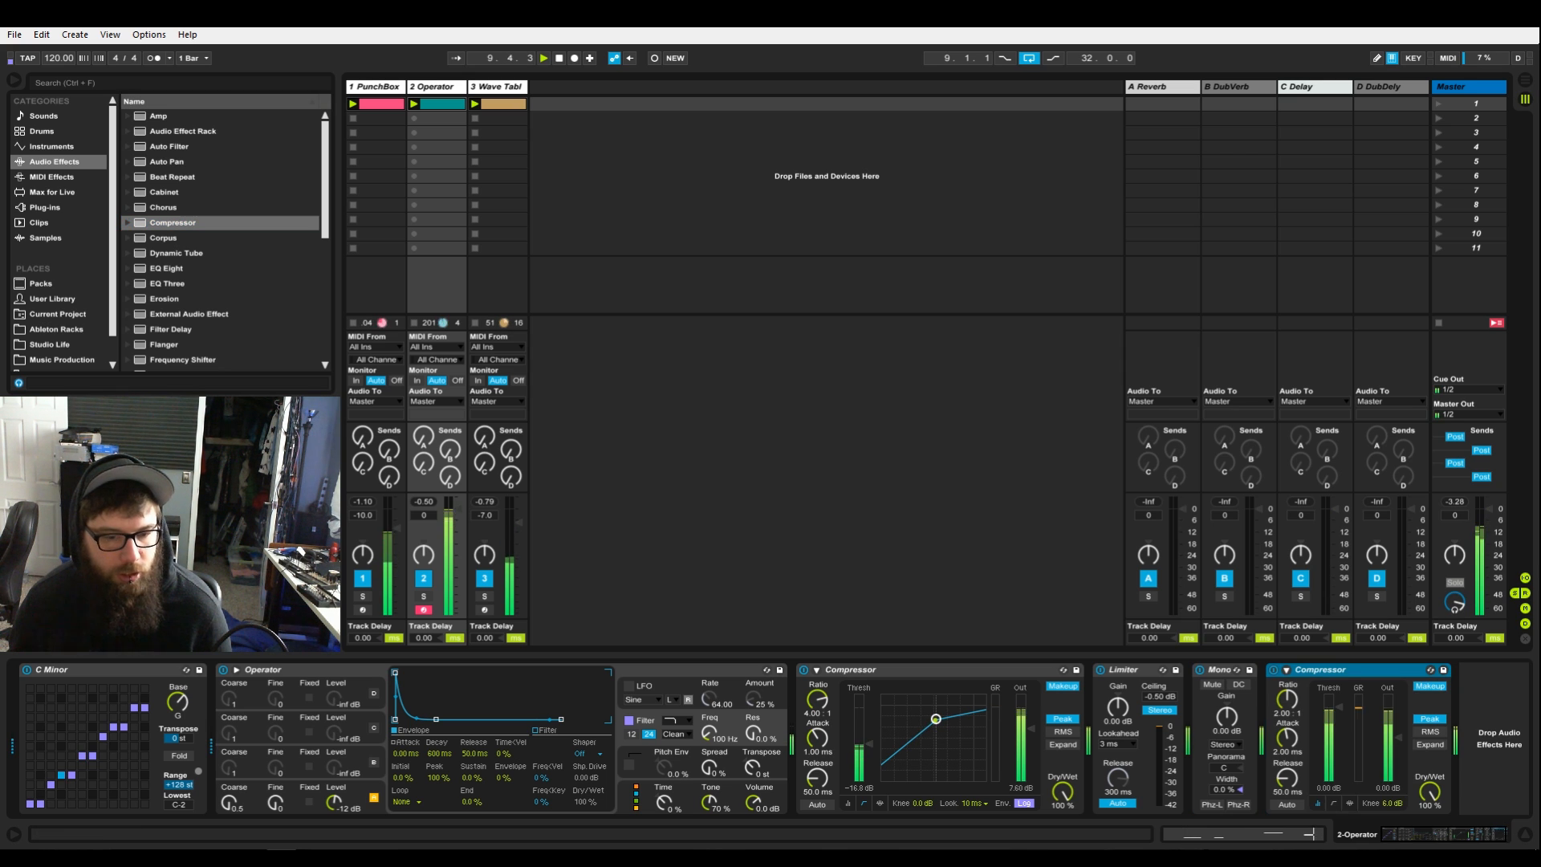
- Enable the second Compressor's sidechain and feed it from 1-PunchBox, tapped Pre FX
{"action": "left_click", "coordinate": [1287, 670]}
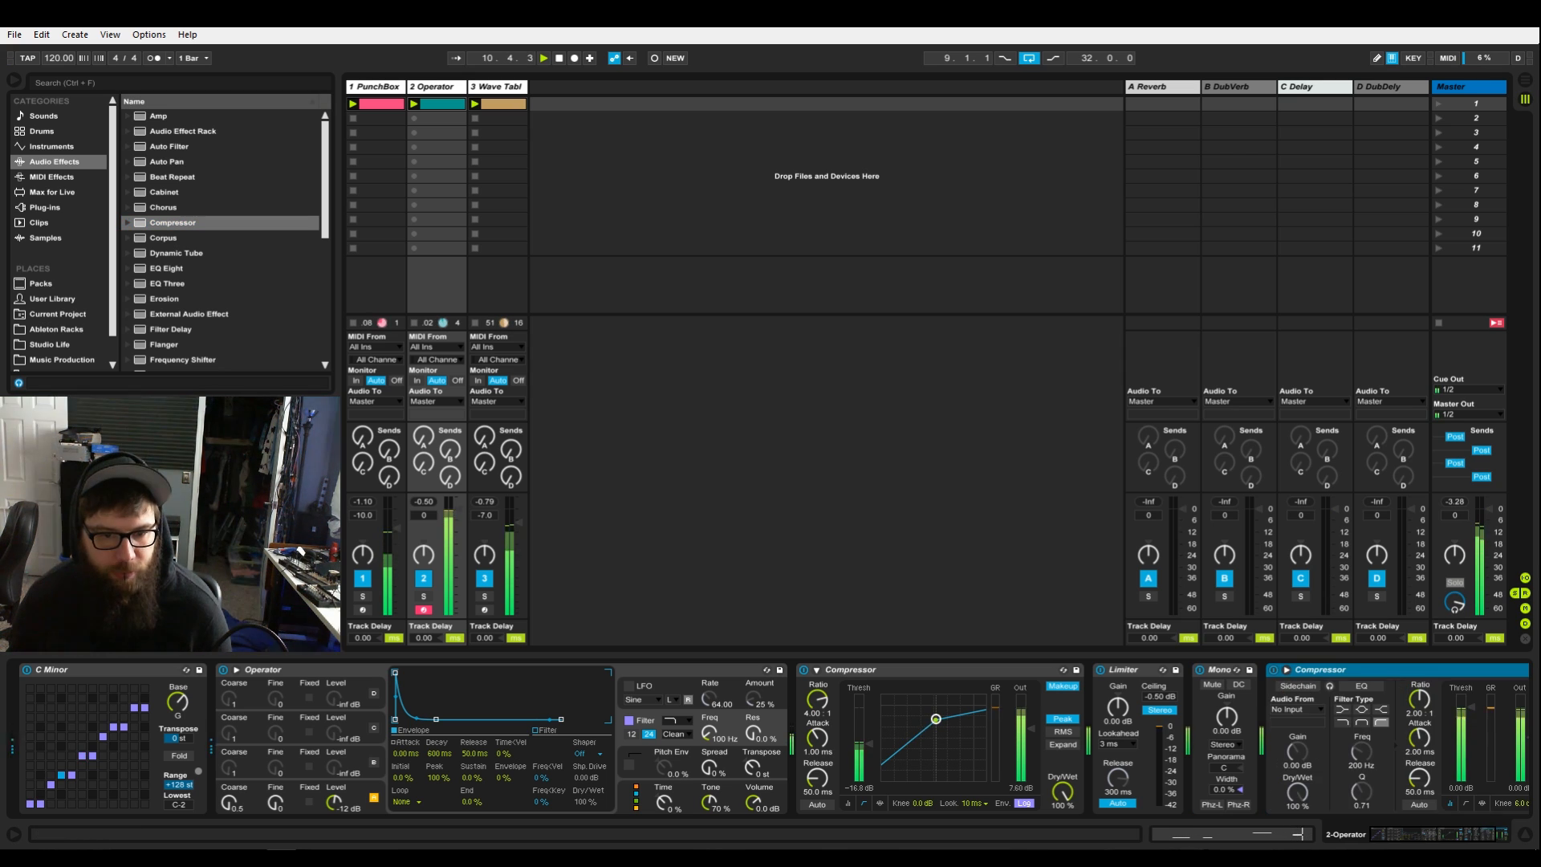
{"action": "left_click", "coordinate": [1298, 686]}
{"action": "left_click", "coordinate": [1296, 710]}
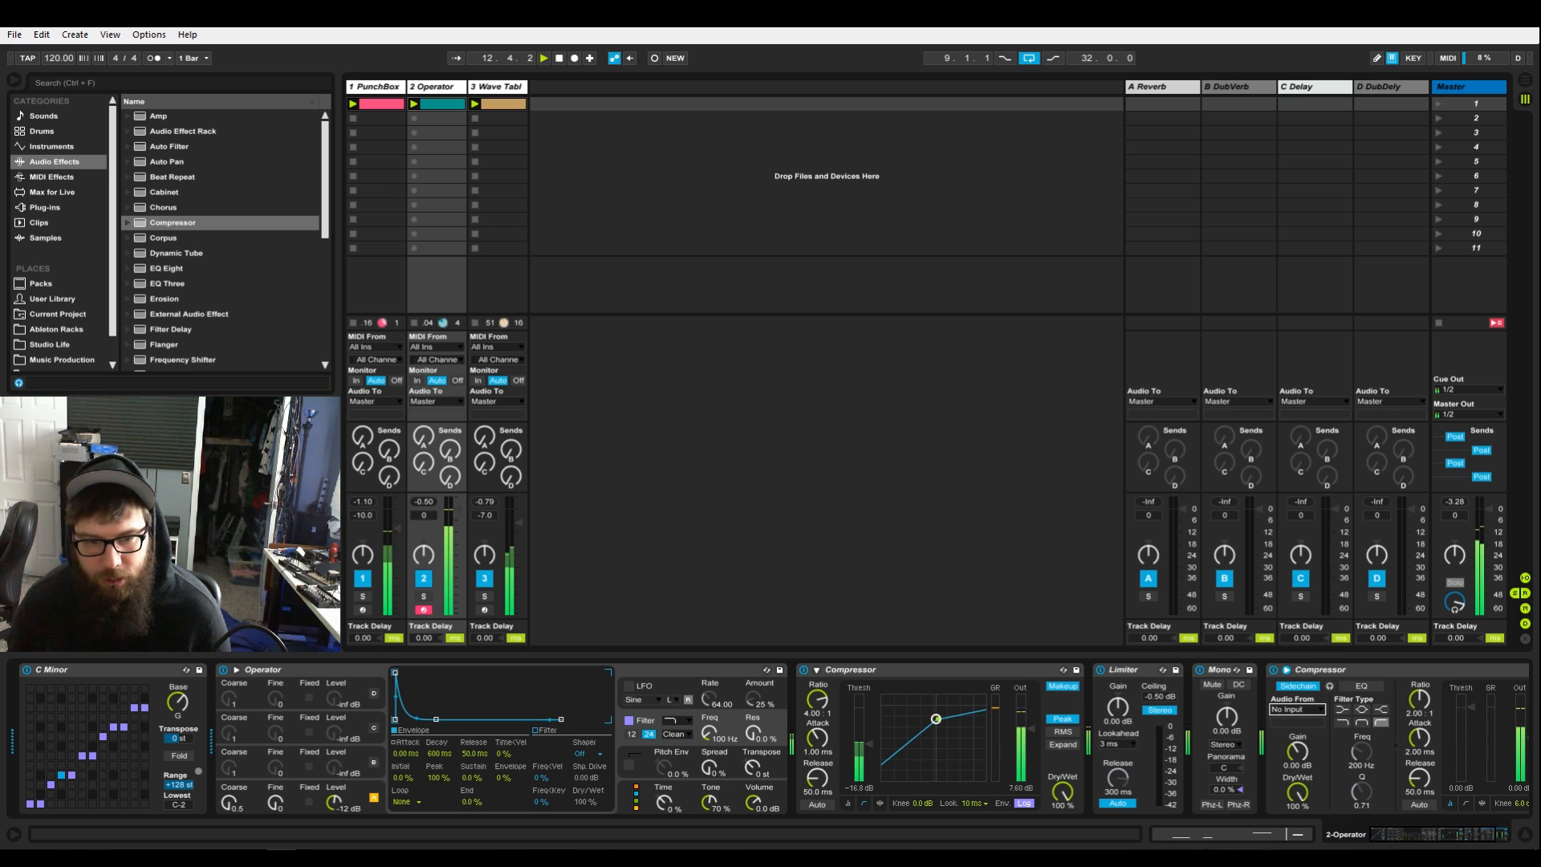
{"action": "left_click", "coordinate": [1294, 721]}
{"action": "left_click", "coordinate": [1297, 722]}
{"action": "left_click", "coordinate": [1292, 746]}
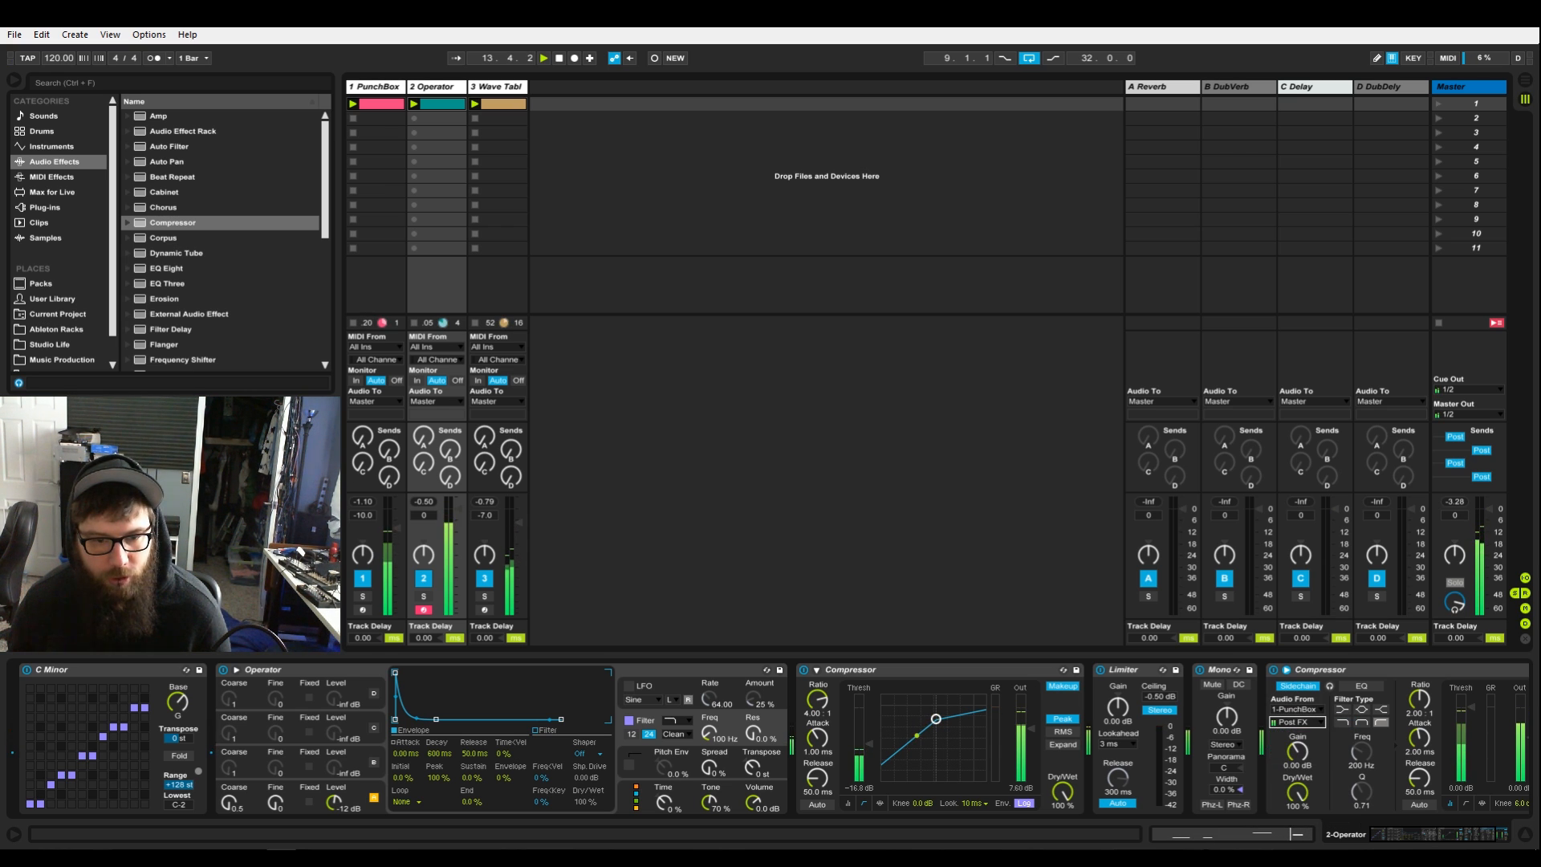
- Set the sidechain Compressor to infinite ratio, 1 ms attack, 0 dB knee, 10 ms lookahead and -19.1 dB threshold, using the transfer curve view
{"action": "scroll", "coordinate": [1293, 730], "scroll_direction": "down", "scroll_amount": 3}
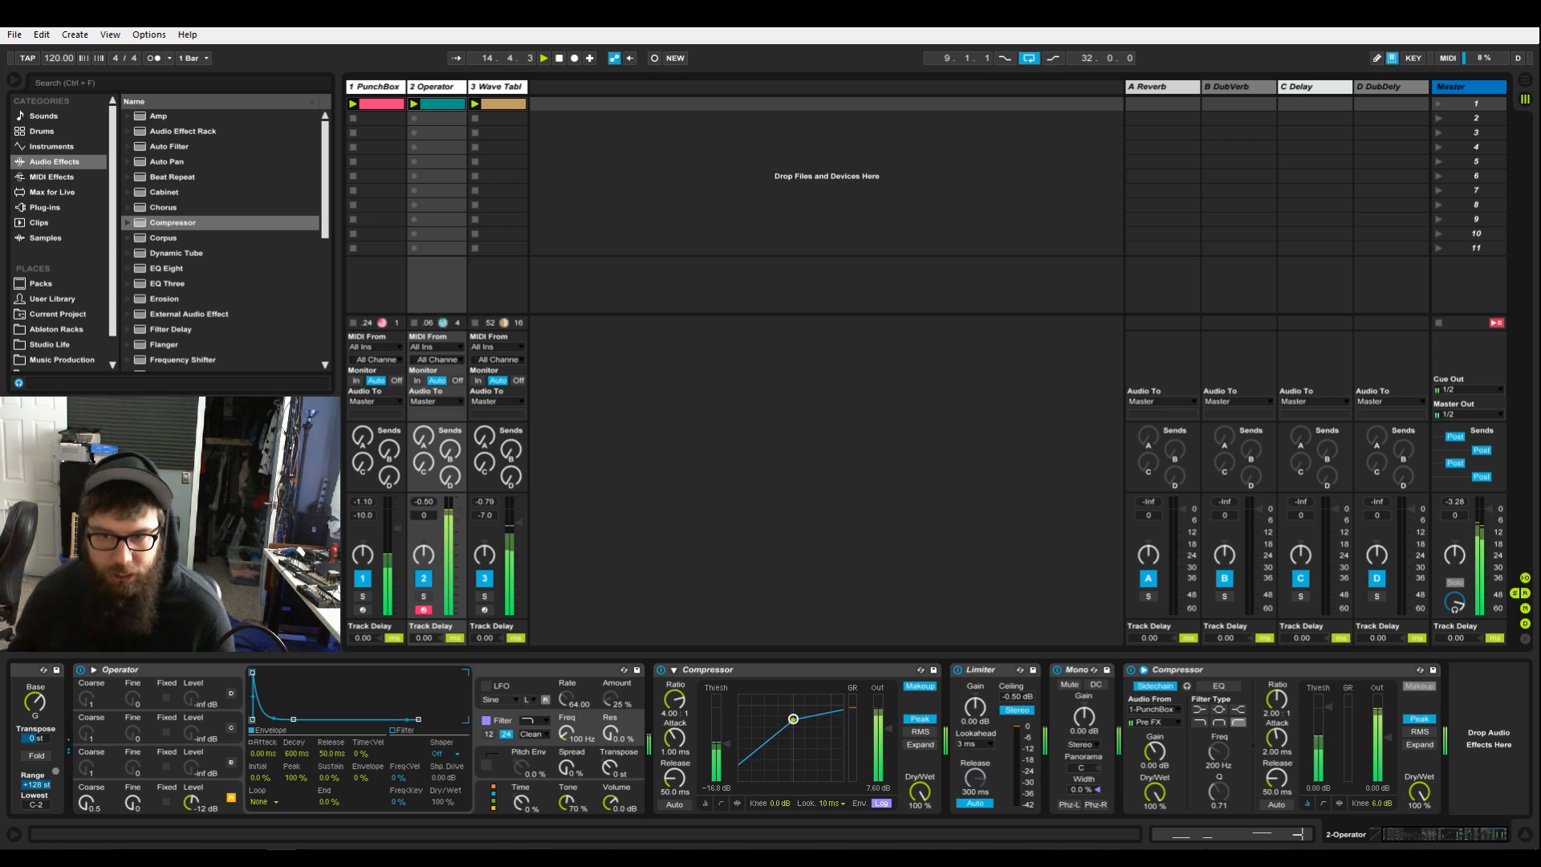
{"action": "left_click_drag", "start_coordinate": [1277, 699], "coordinate": [1277, 619]}
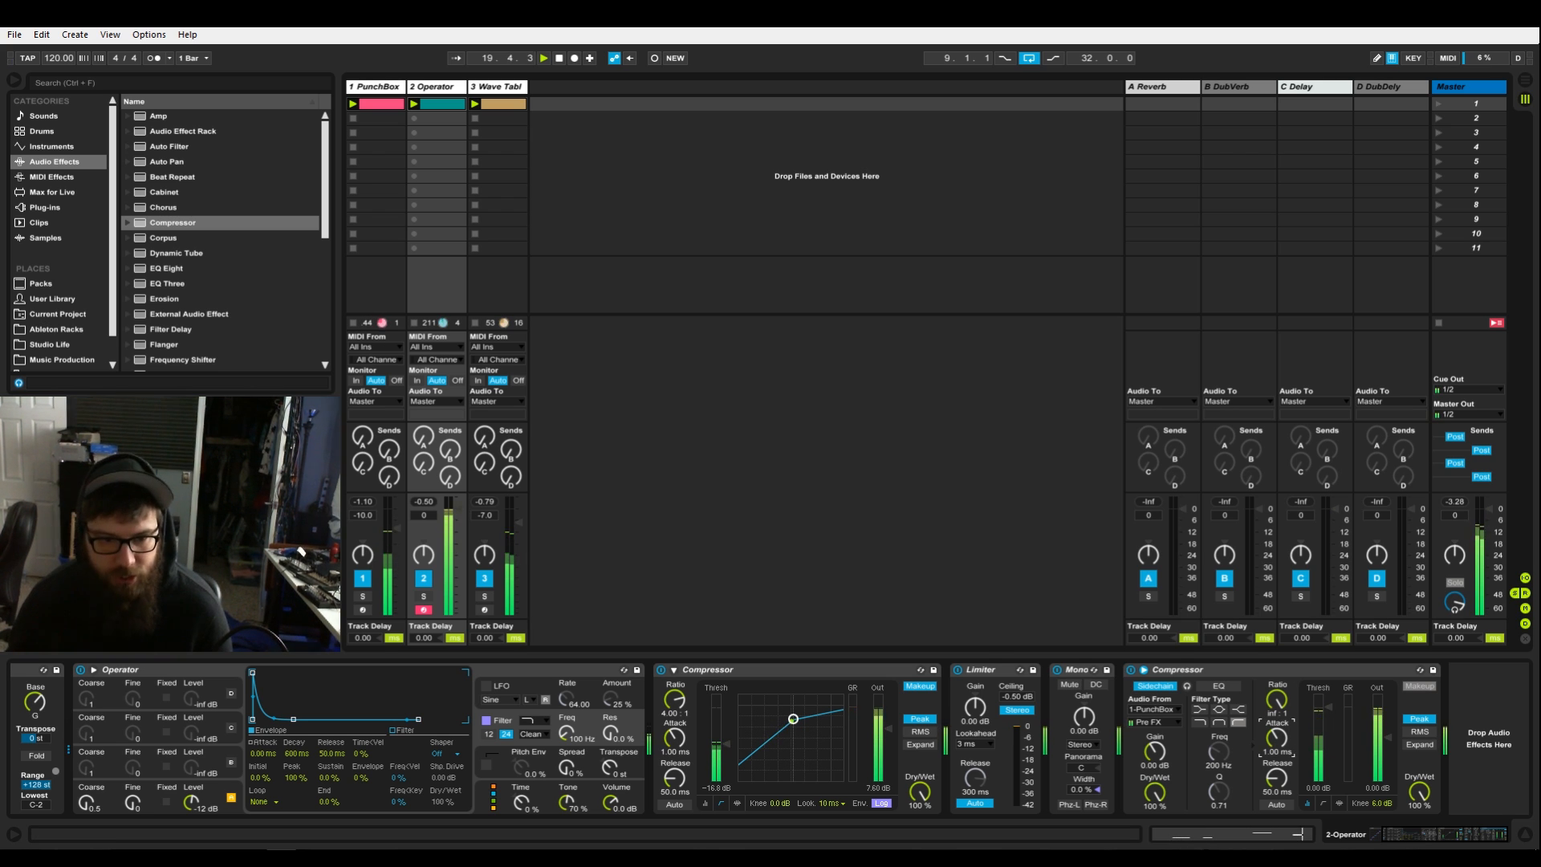
{"action": "left_click", "coordinate": [1323, 803]}
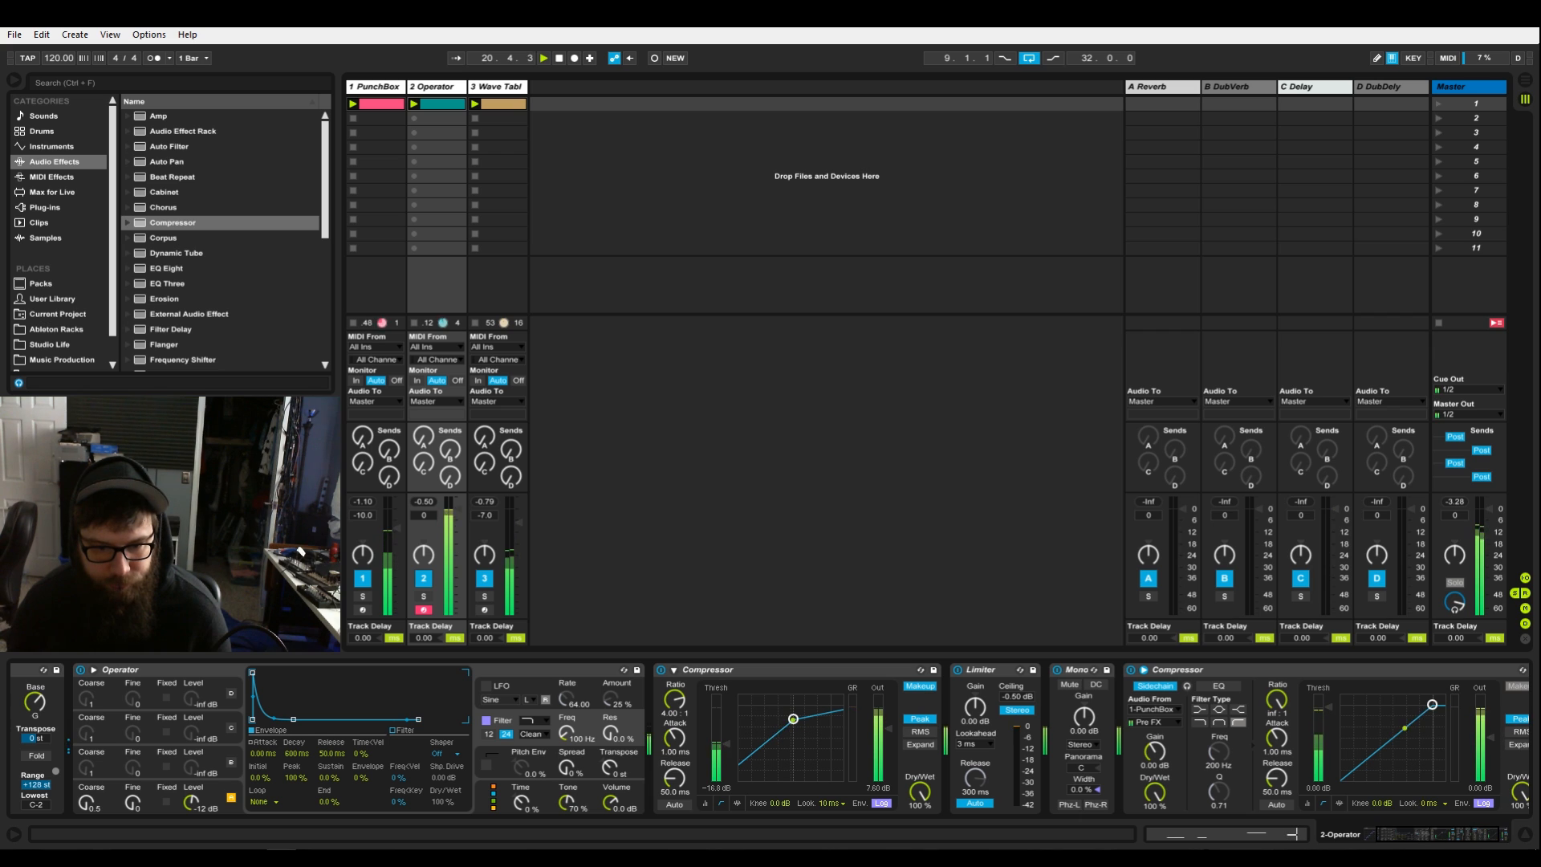
{"action": "left_click", "coordinate": [1434, 802]}
{"action": "left_click", "coordinate": [1435, 839]}
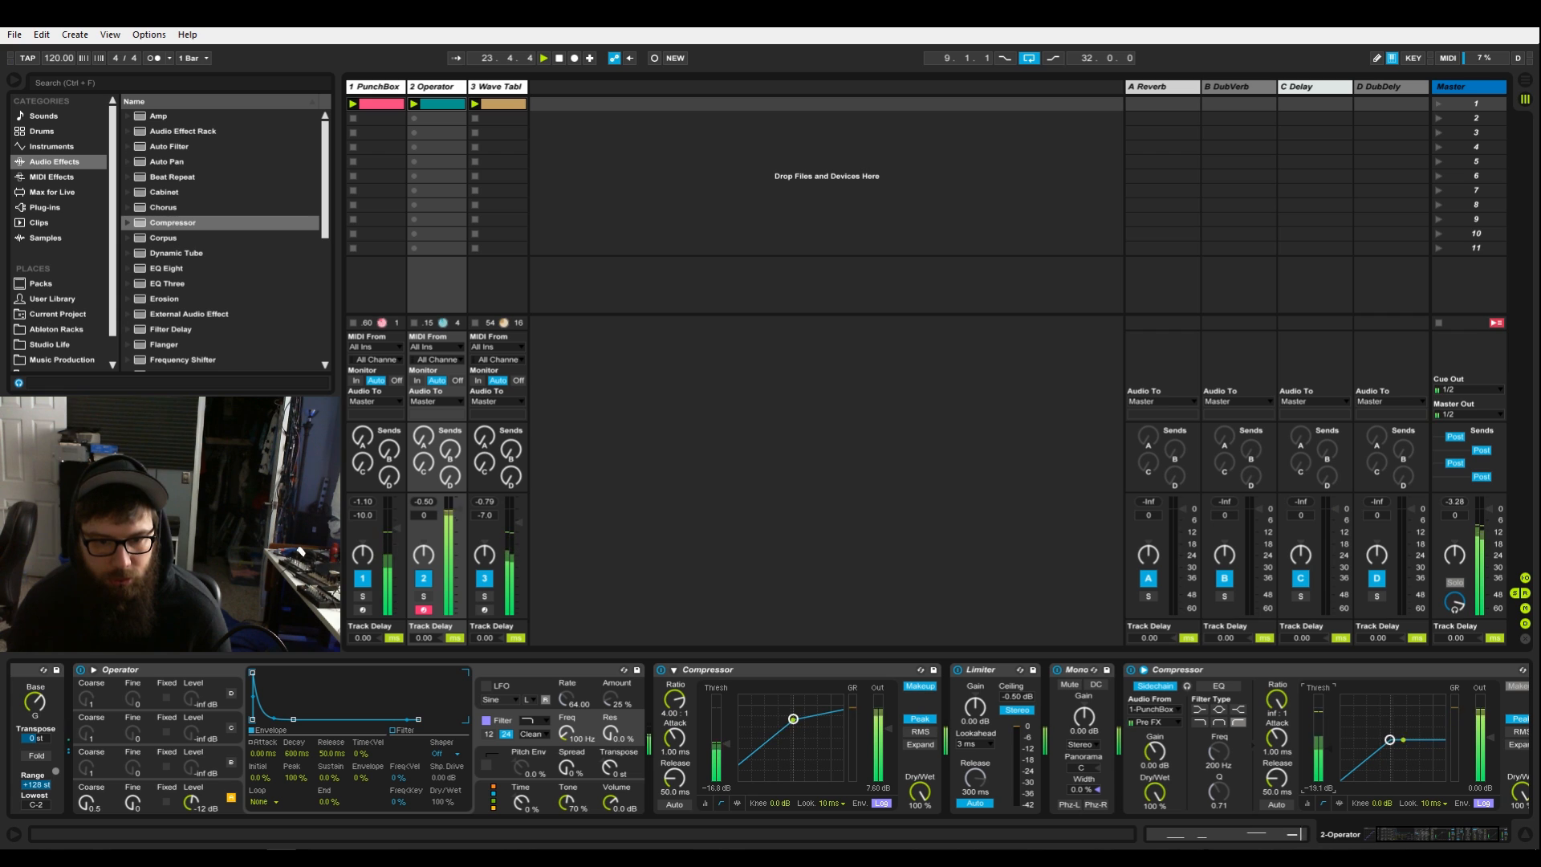
- Balance the track volumes with PunchBox at -1.0 dB, Operator at -15.2 dB and Wave Table at -1.3 dB
{"action": "left_click_drag", "start_coordinate": [458, 509], "coordinate": [458, 529]}
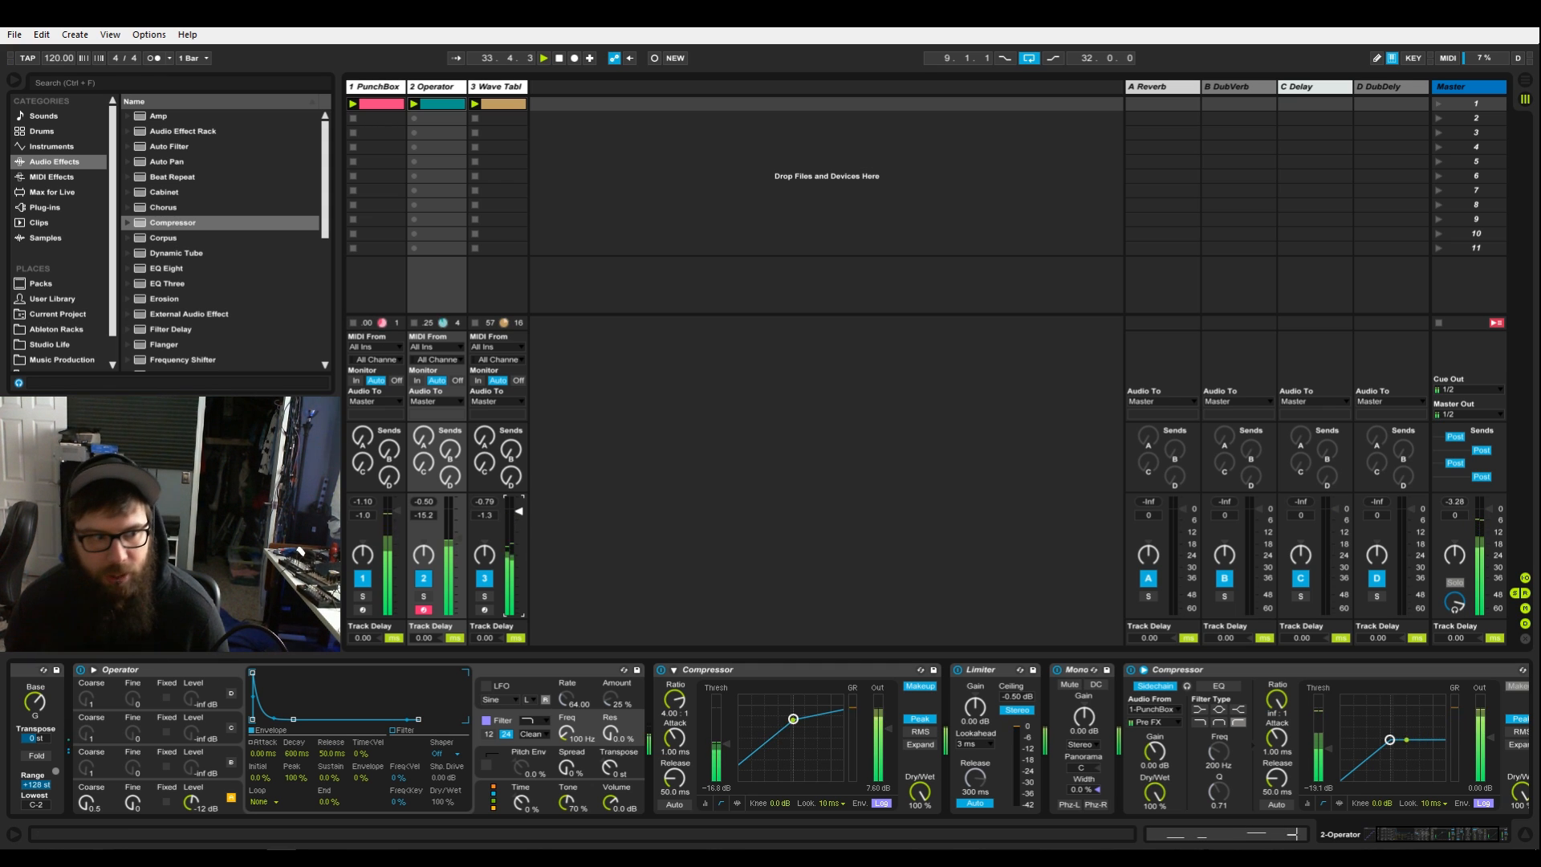
{"action": "key", "text": "shift+Tab"}
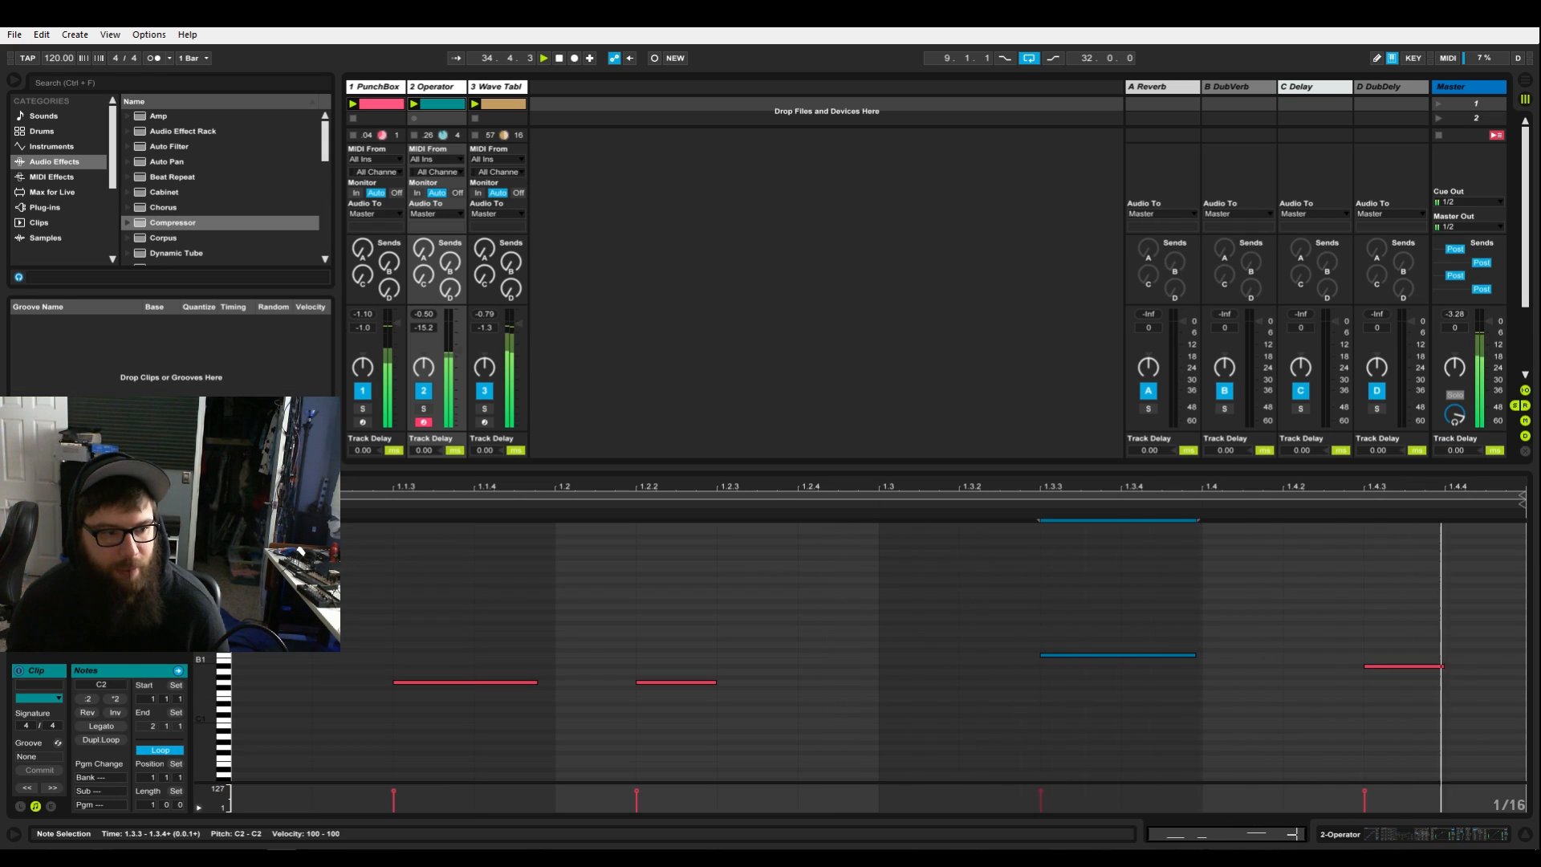
{"action": "left_click_drag", "start_coordinate": [315, 723], "coordinate": [393, 722]}
{"action": "left_click", "coordinate": [556, 708]}
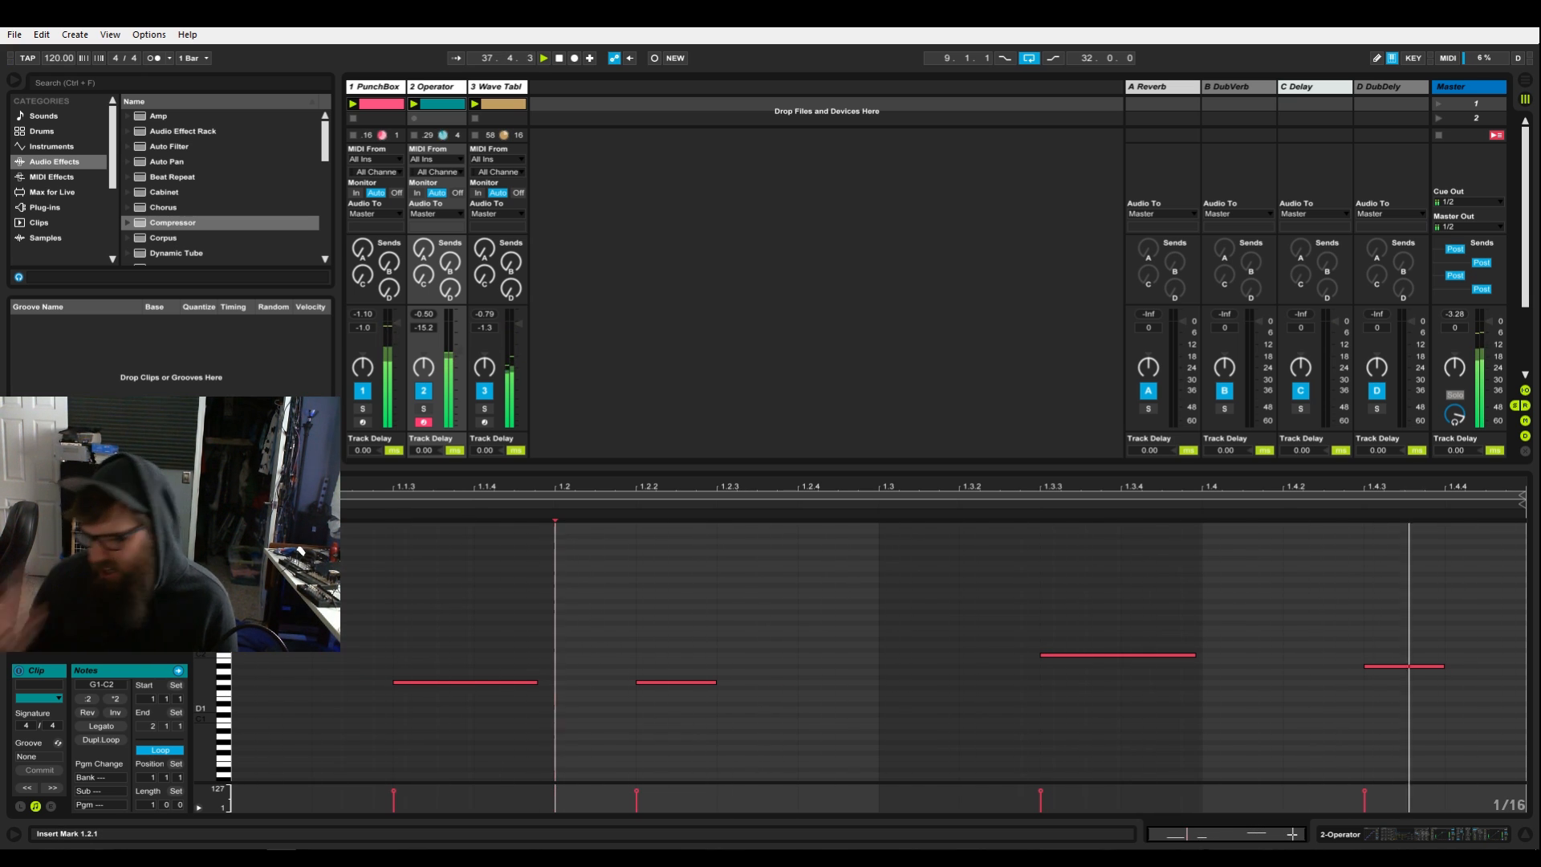
{"action": "key", "text": "shift+Tab"}
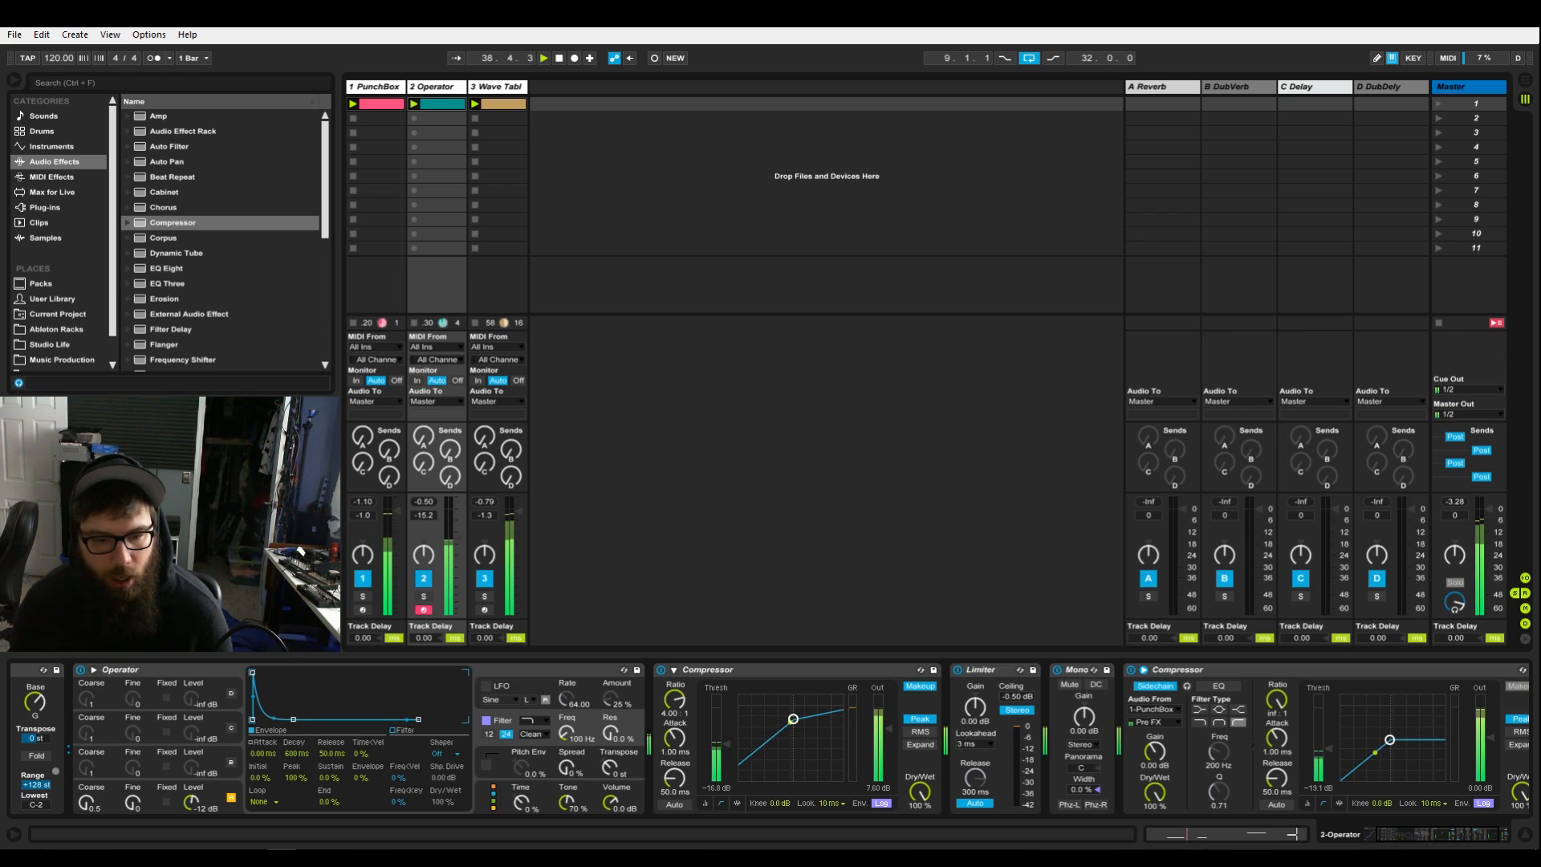